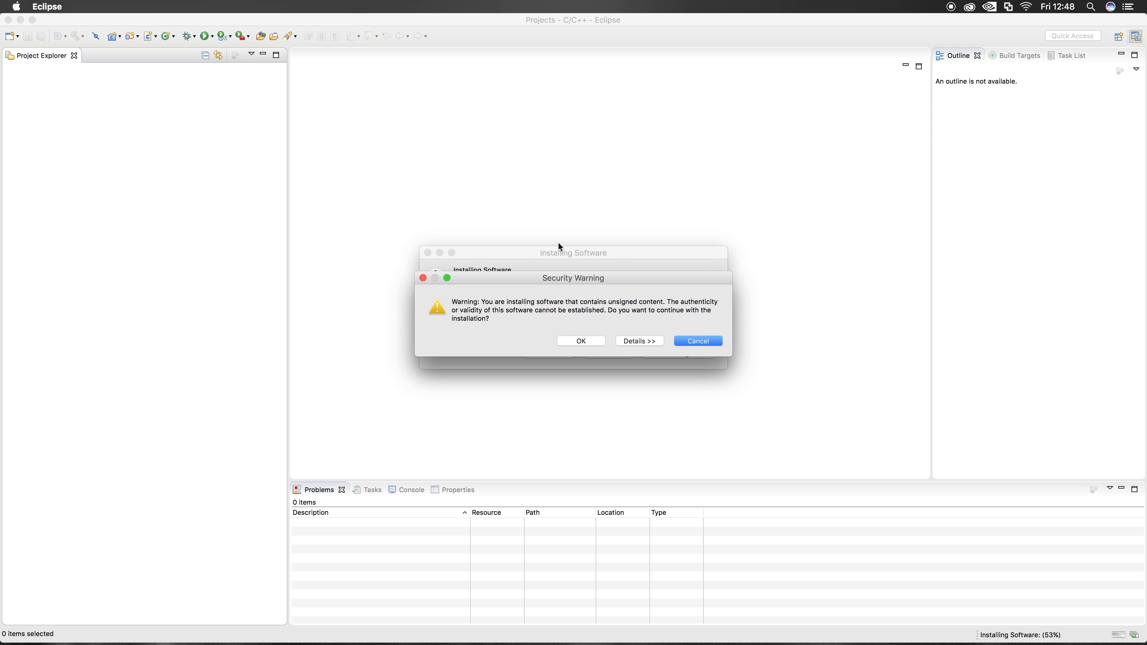
Continue the installation despite the unsigned content, then restart Eclipse and dismiss its Welcome page
left_click(586, 343)
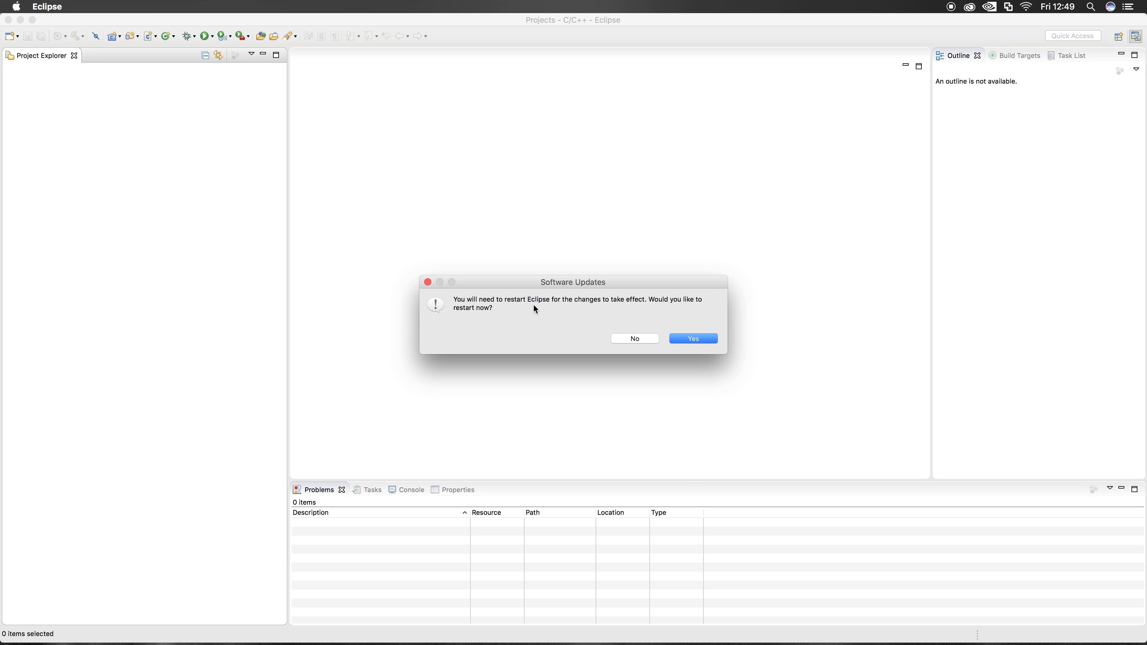
left_click(694, 339)
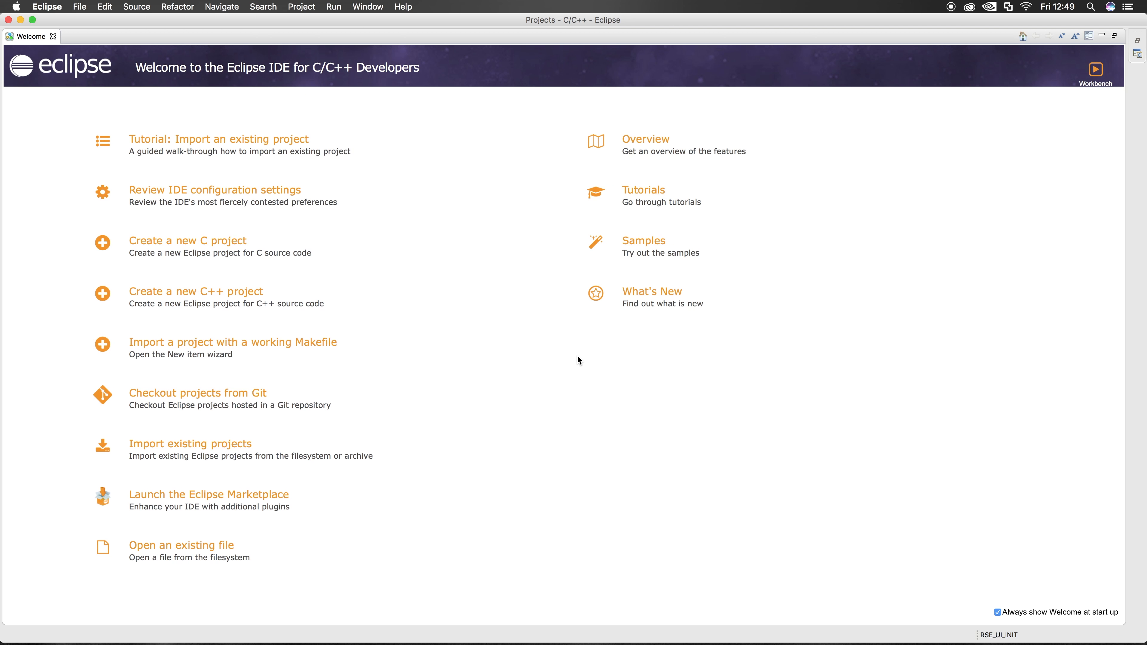
left_click(53, 37)
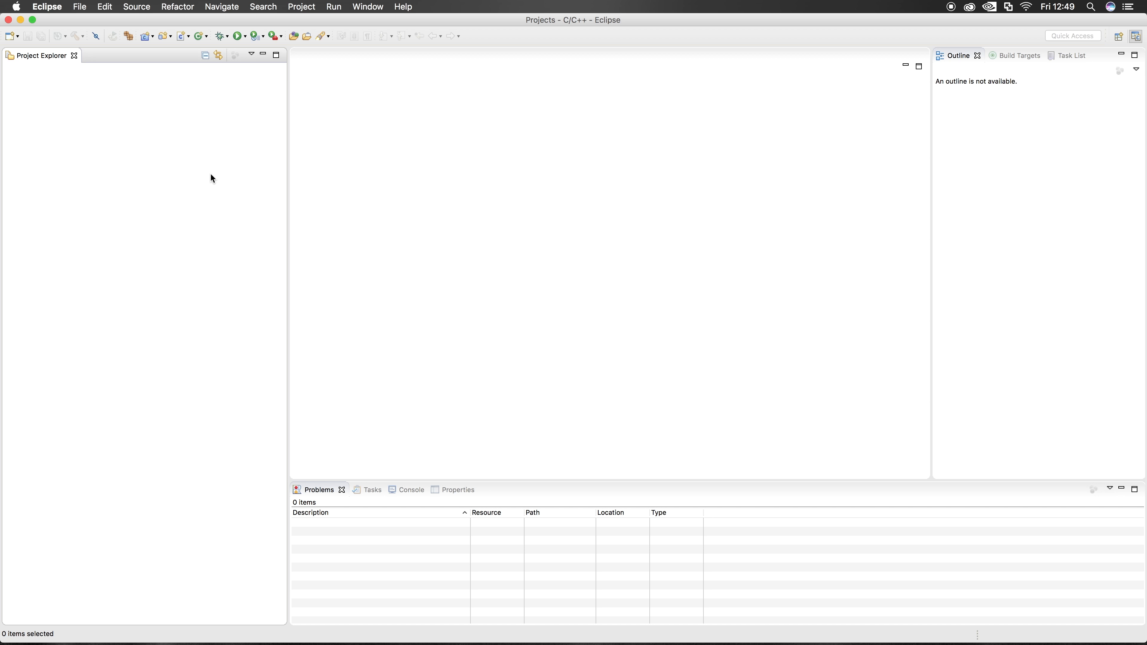
Open the Packs perspective and refresh the list of available packages
left_click(129, 36)
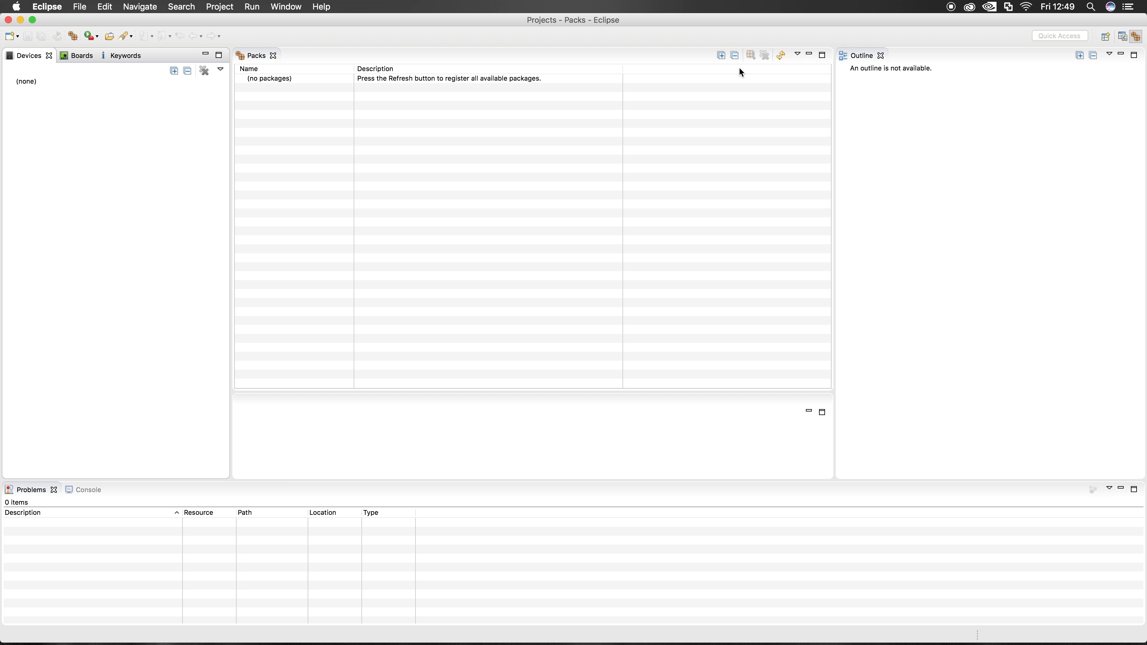
left_click(782, 55)
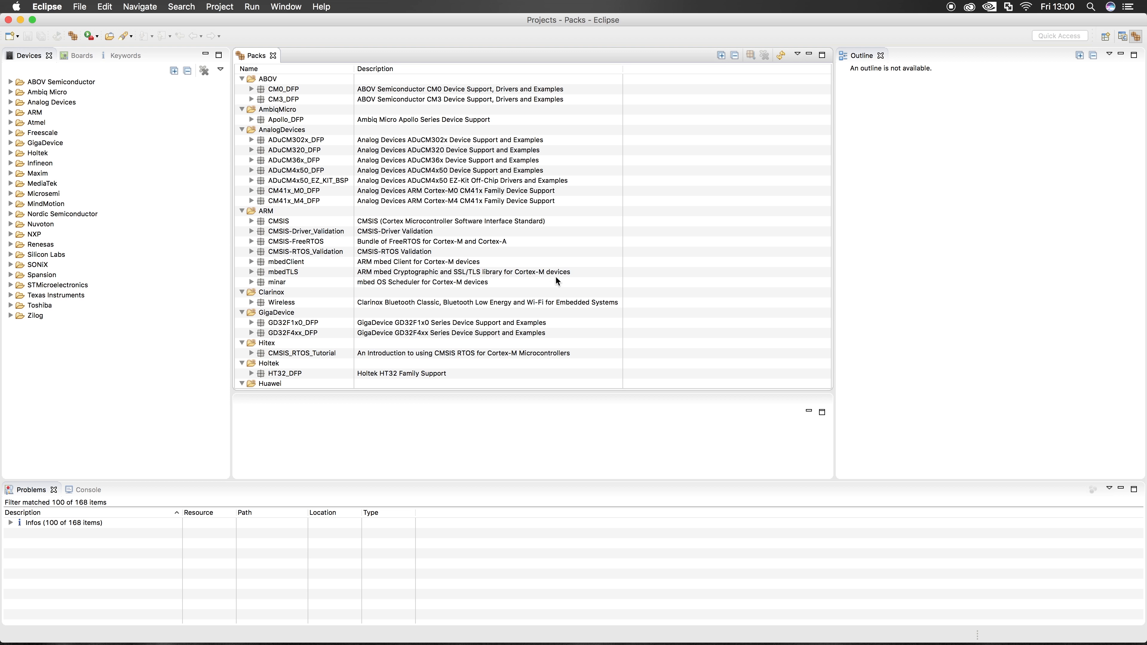
Install the Keil STM32L1xx_DFP pack for the STMicroelectronics STM32L1 Series devices
left_click(11, 286)
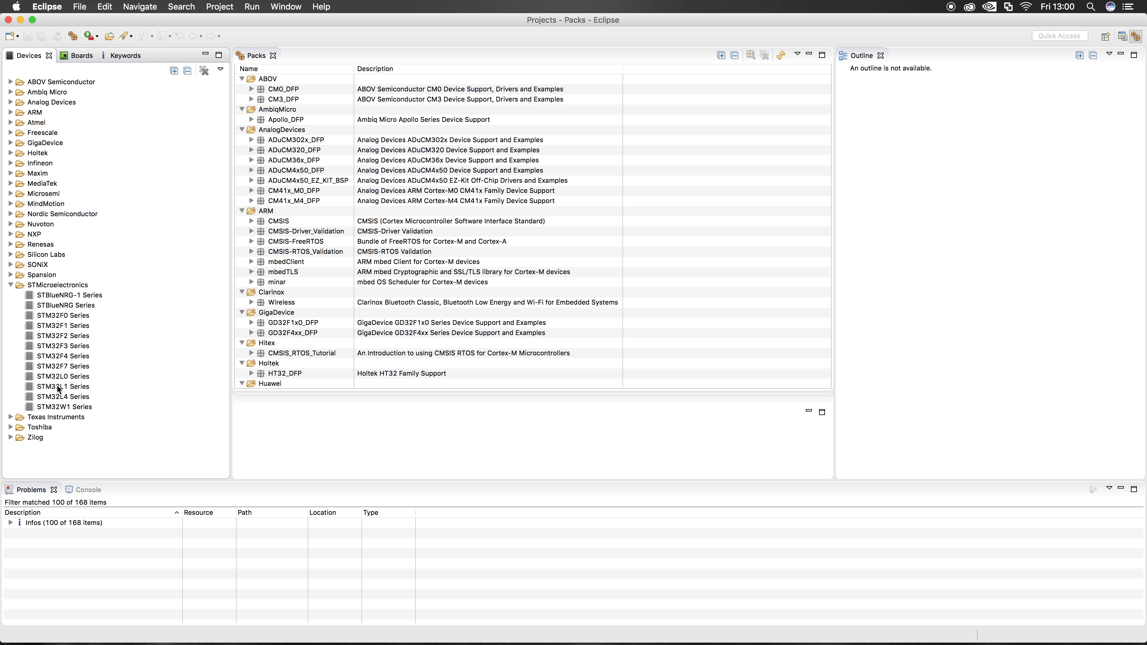
left_click(50, 387)
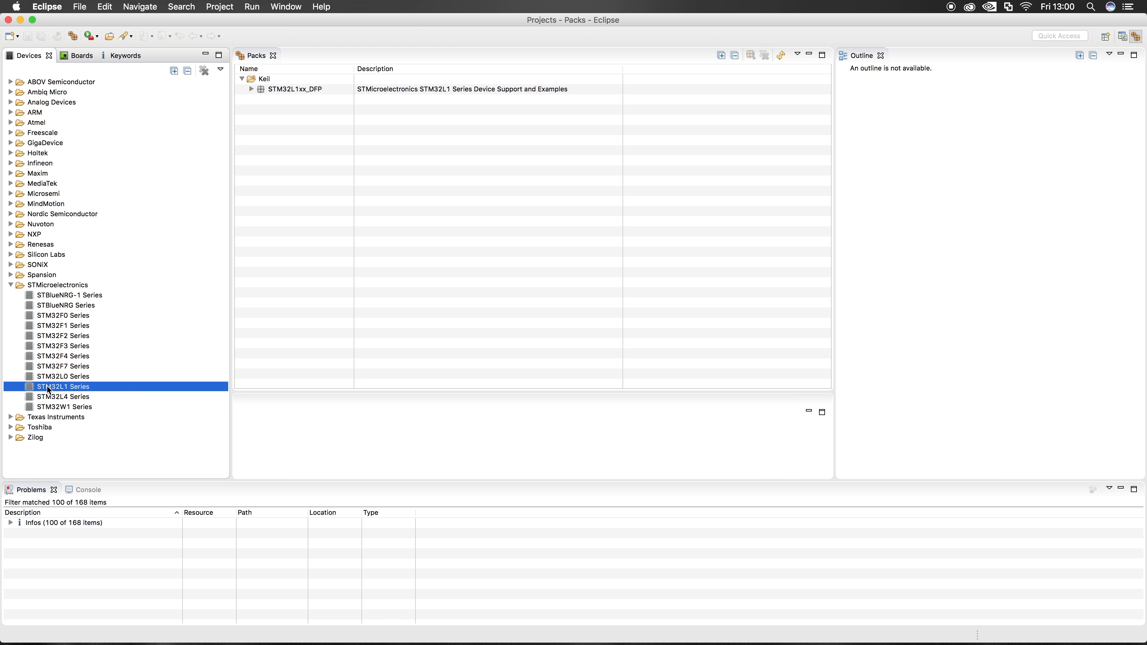
left_click(251, 88)
right_click(297, 90)
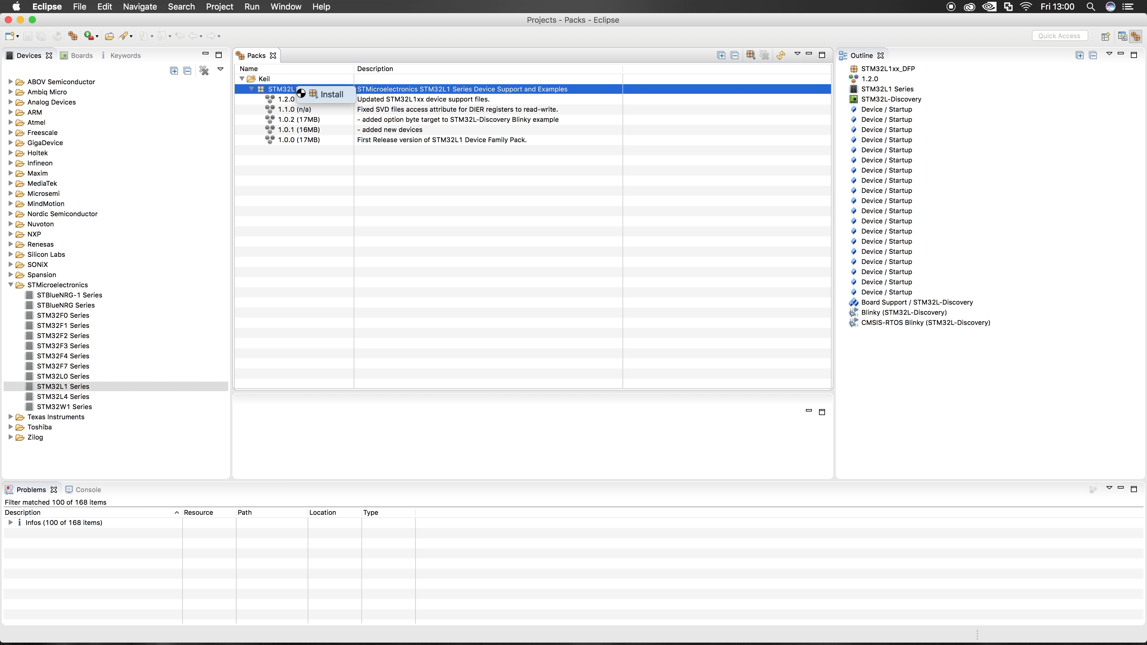
left_click(318, 95)
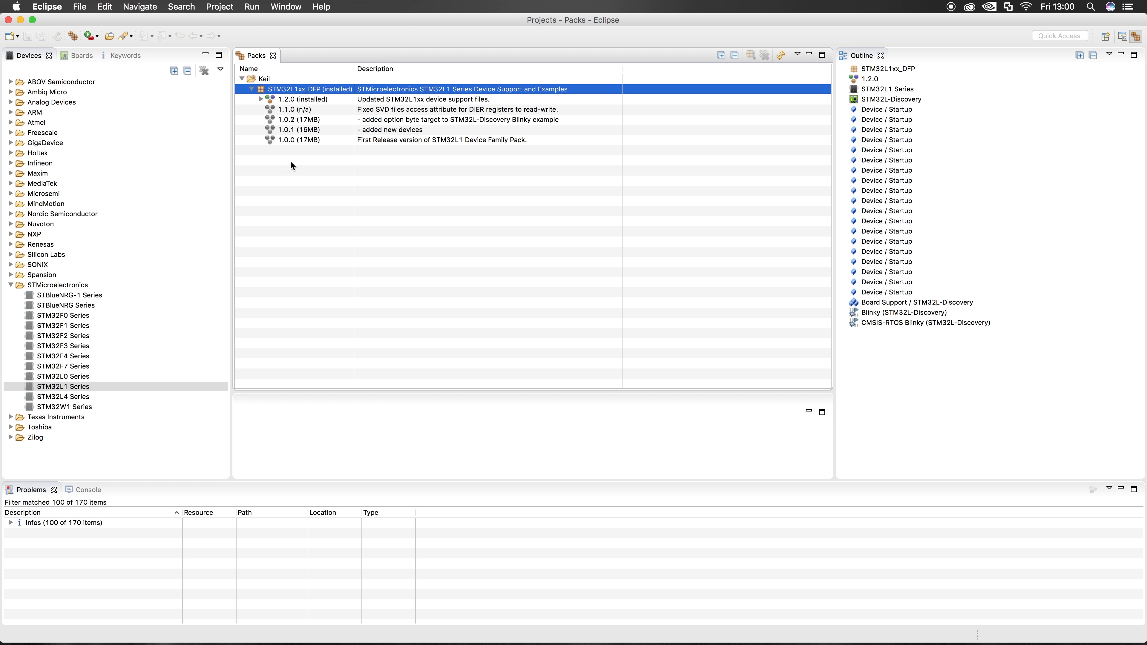
Close the Packs perspective and quit Eclipse
right_click(1136, 38)
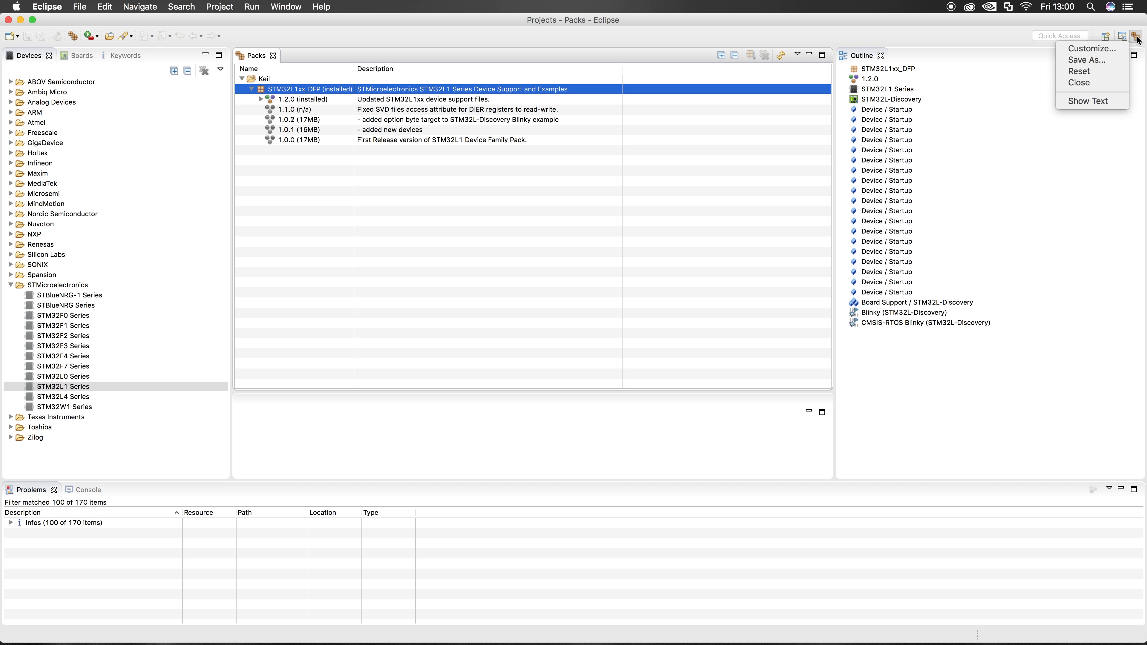
left_click(1086, 82)
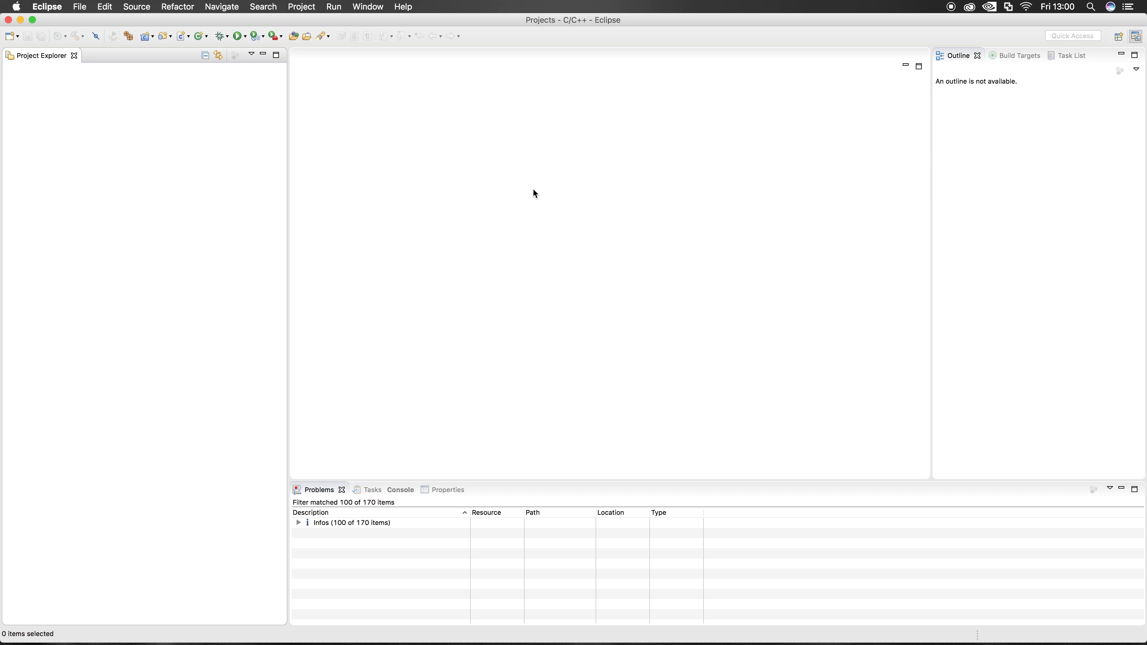
left_click(45, 7)
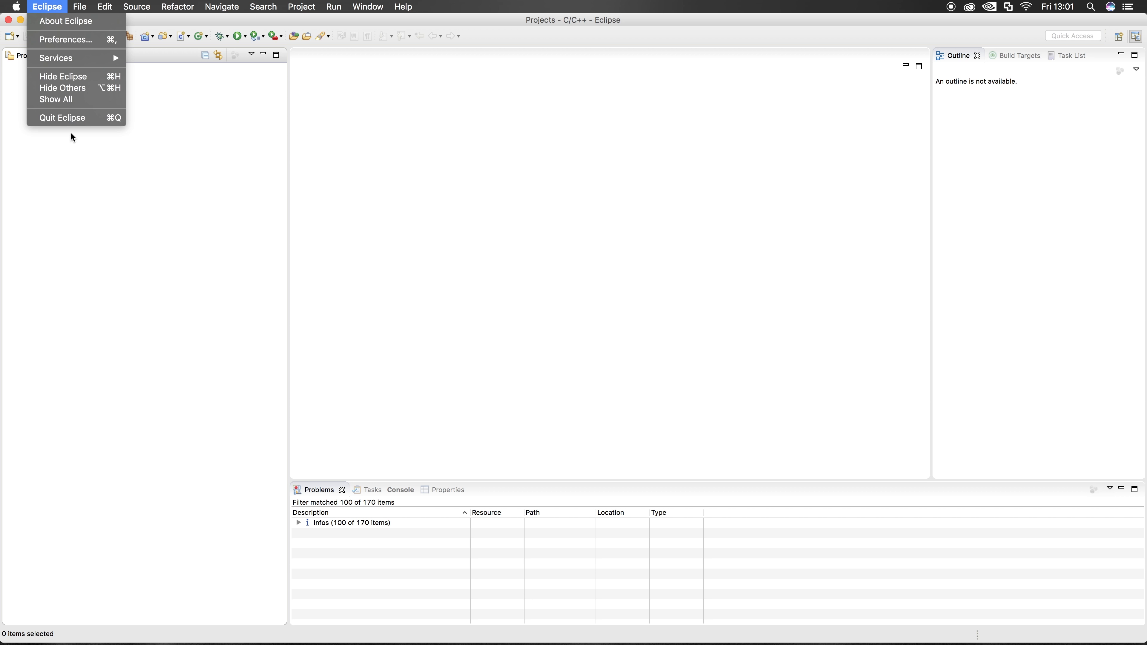
left_click(64, 117)
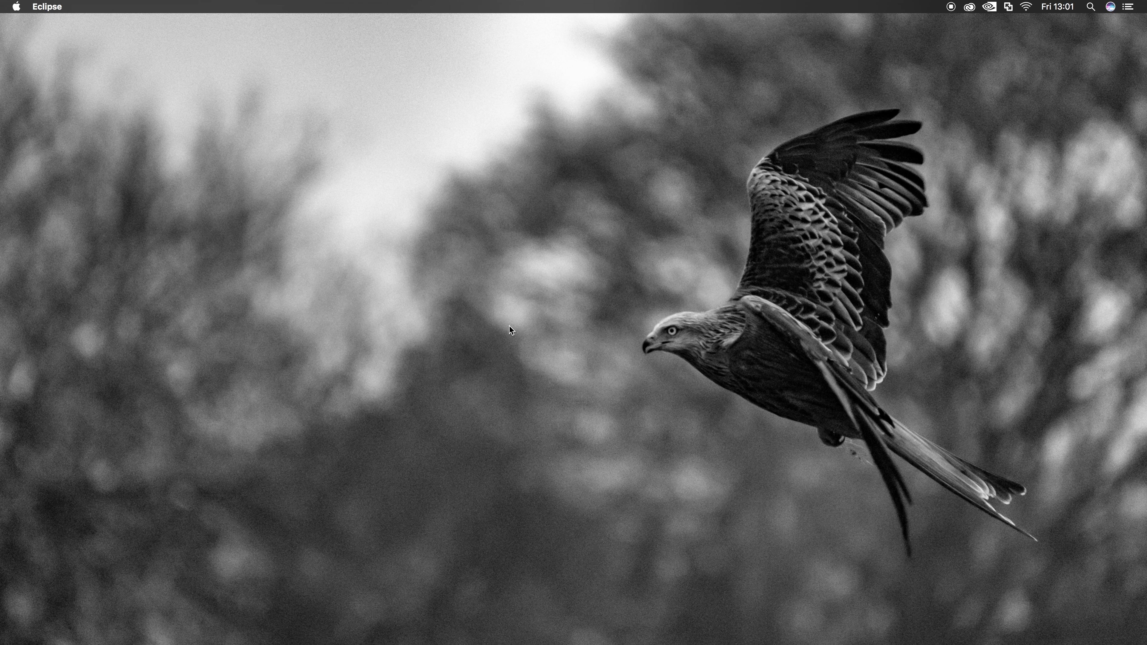
Switch to Safari and view the Farnell product page for the NUCLEO-L152RE board
key("ctrl+Left")
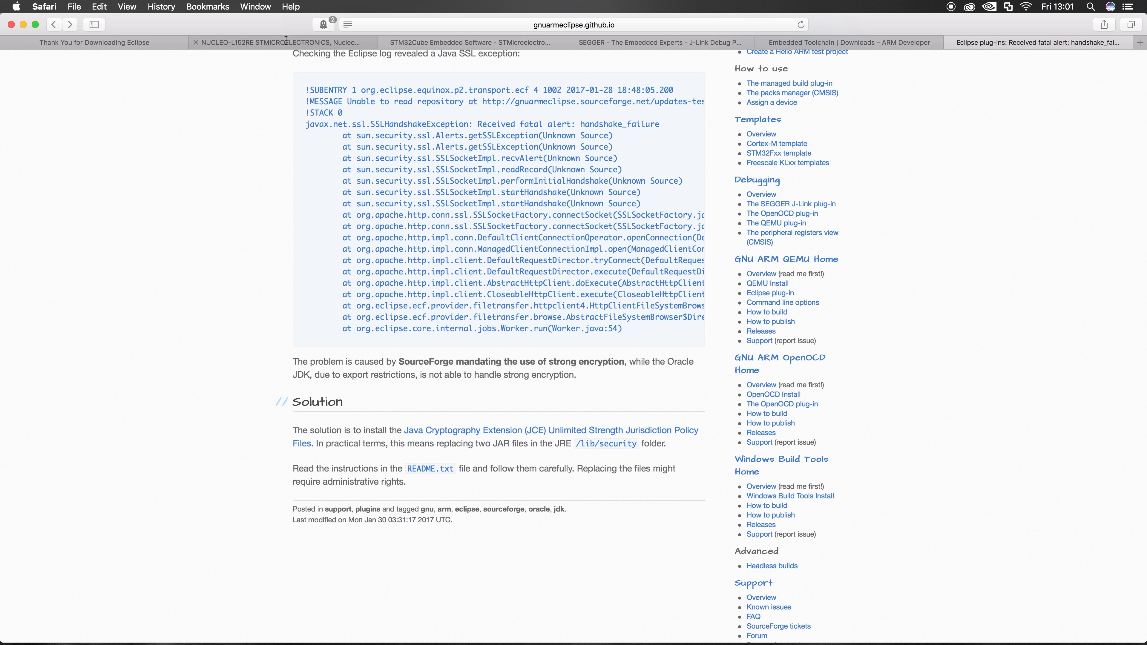
left_click(274, 43)
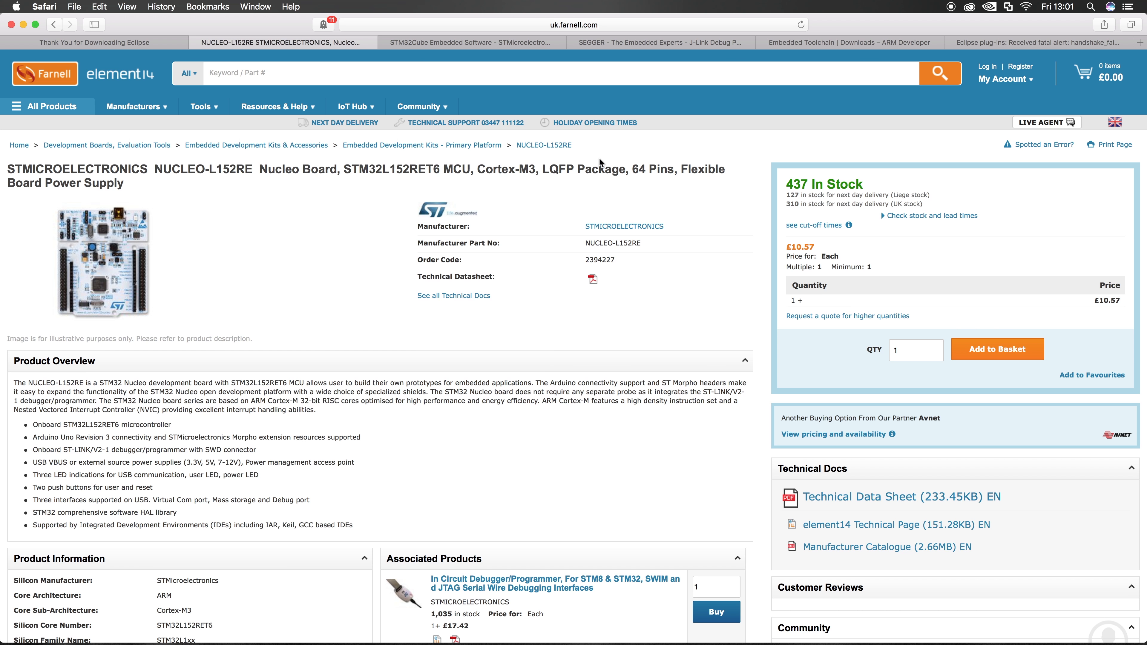
Download STLinkReflash from the ST-Link Reflash Utility section of SEGGER's J-Link / J-Trace downloads page
left_click(627, 41)
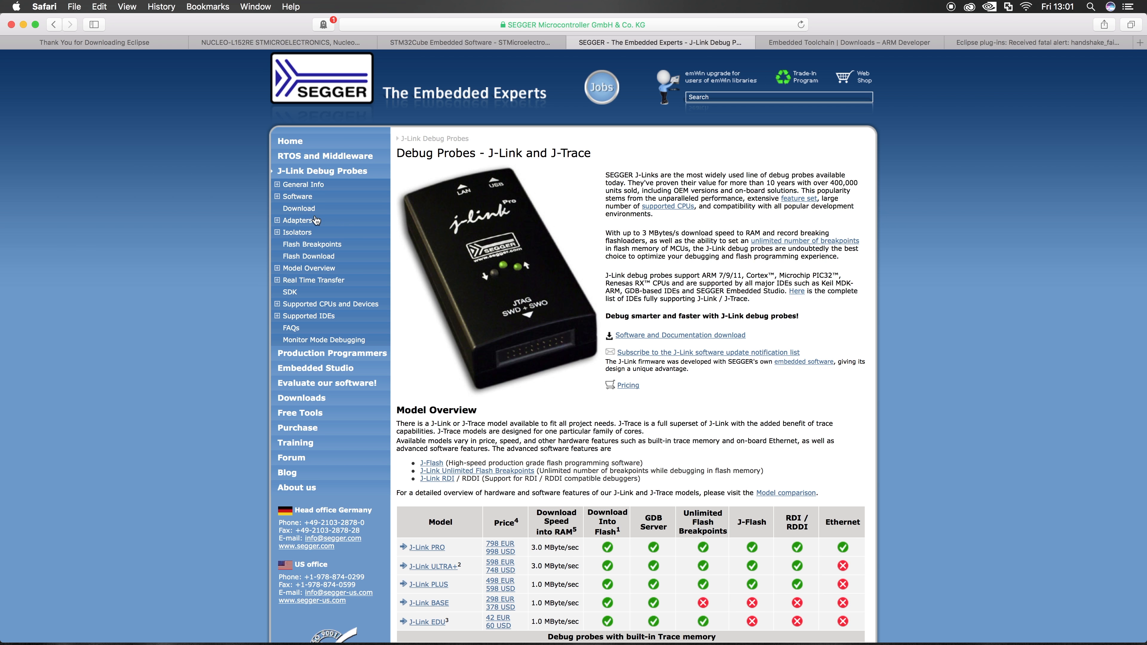
left_click(301, 210)
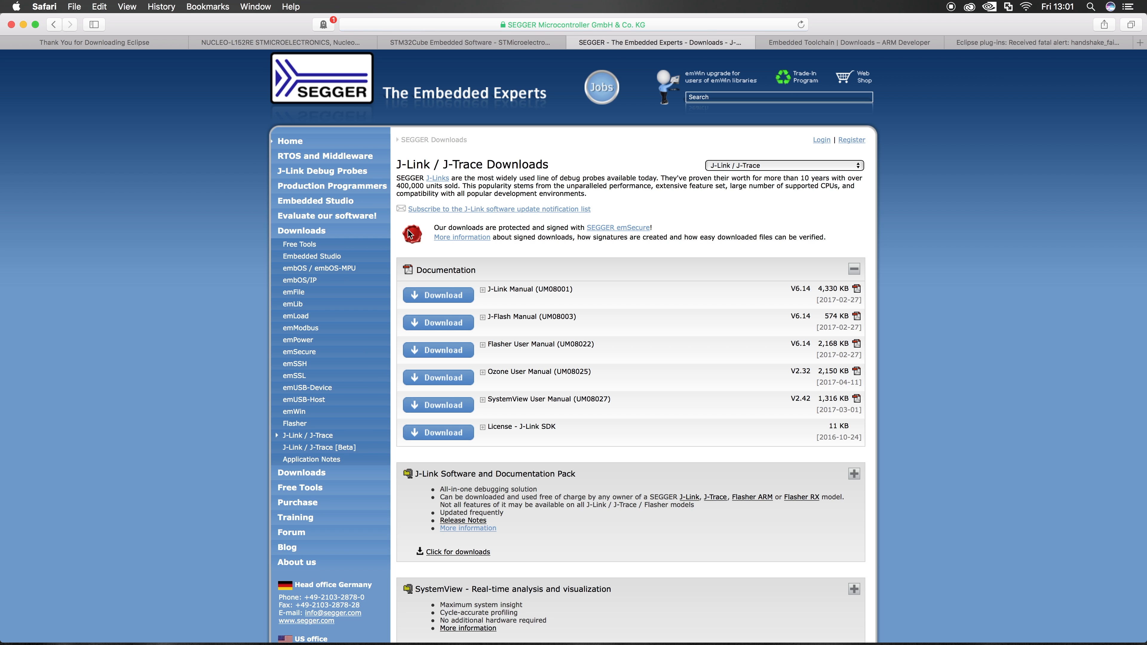
scroll(495, 283, "down", 10)
scroll(496, 283, "down", 8)
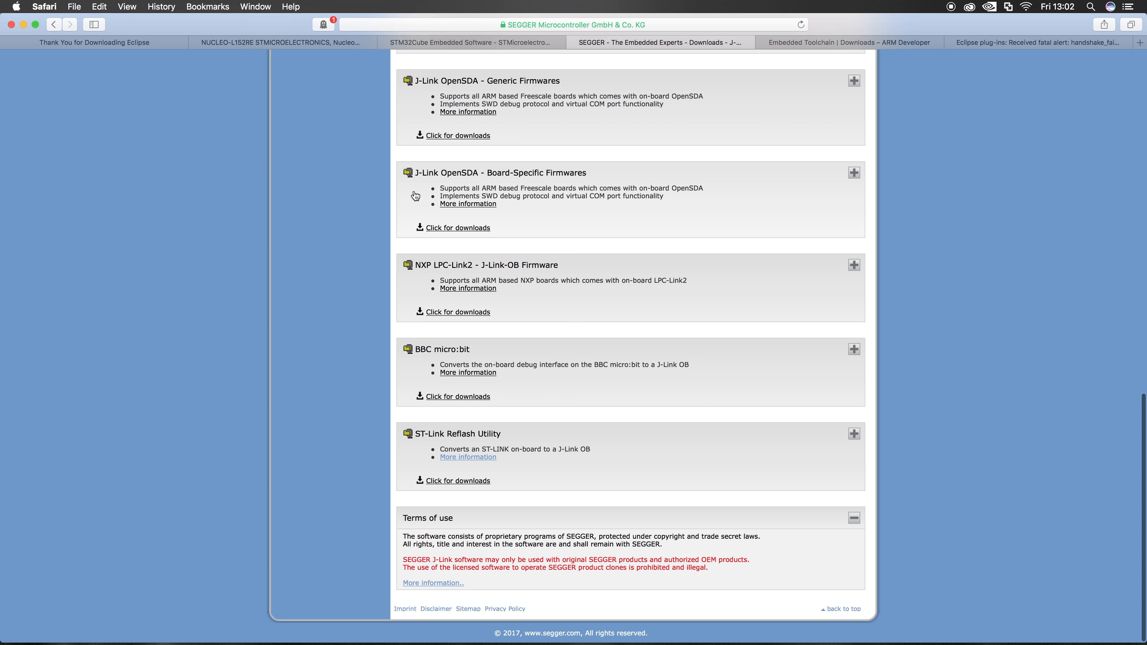
scroll(470, 298, "up", 8)
scroll(470, 298, "down", 8)
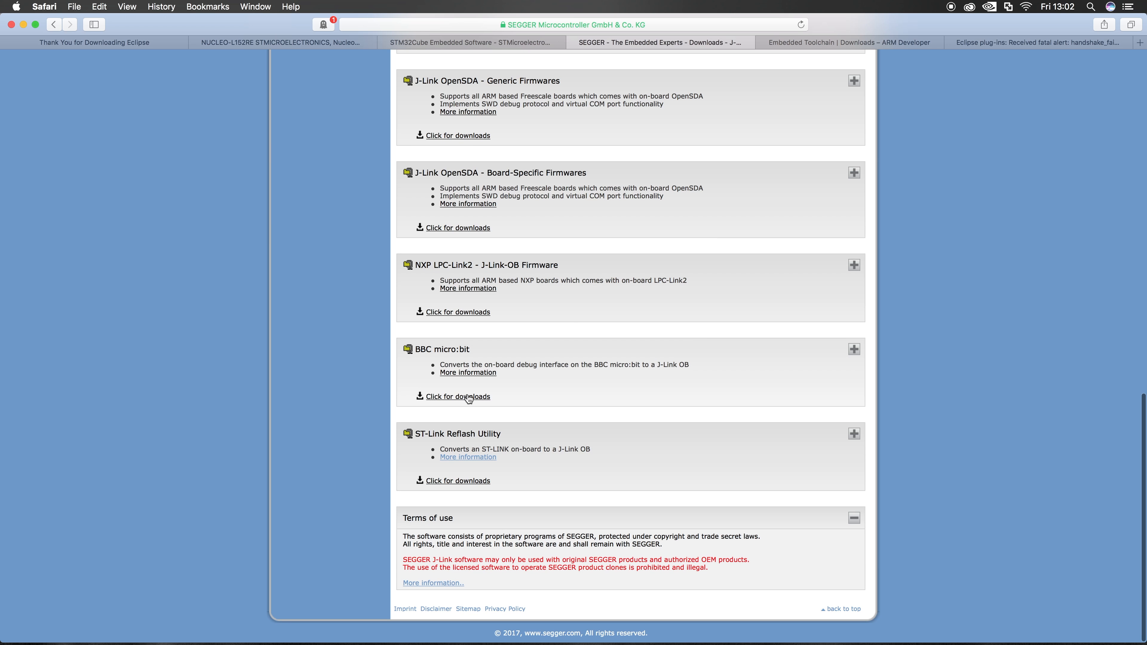
left_click(473, 434)
left_click(438, 507)
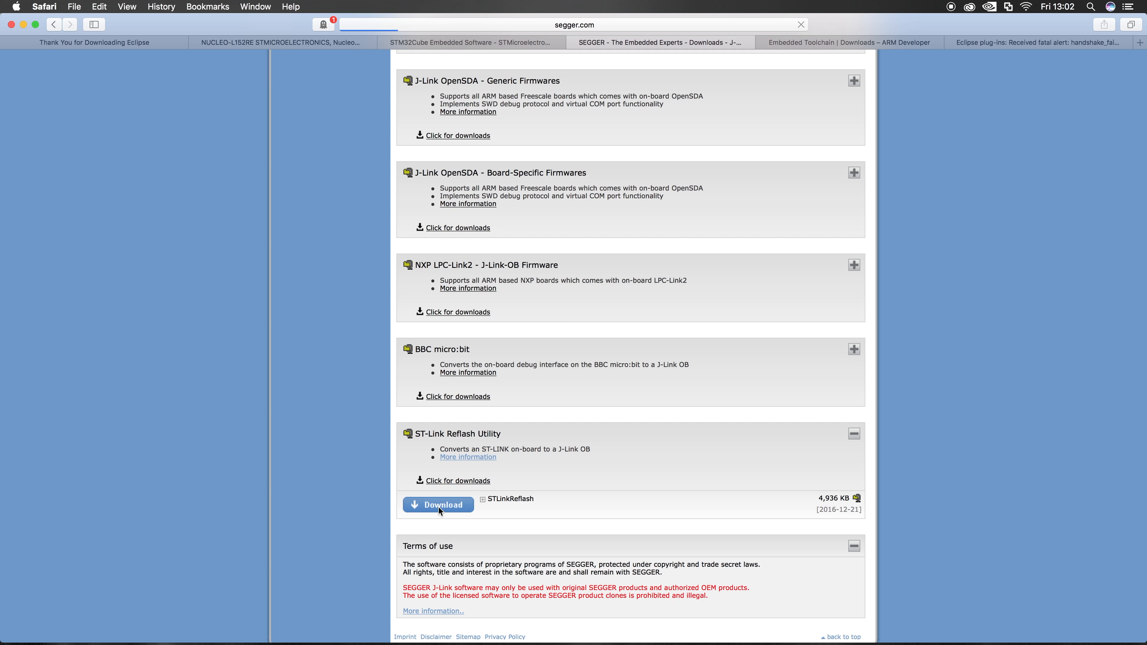
Inspect the contents of the downloaded STLinkReflash_161221 folder in Finder and close its window
mouse_move(886, 644)
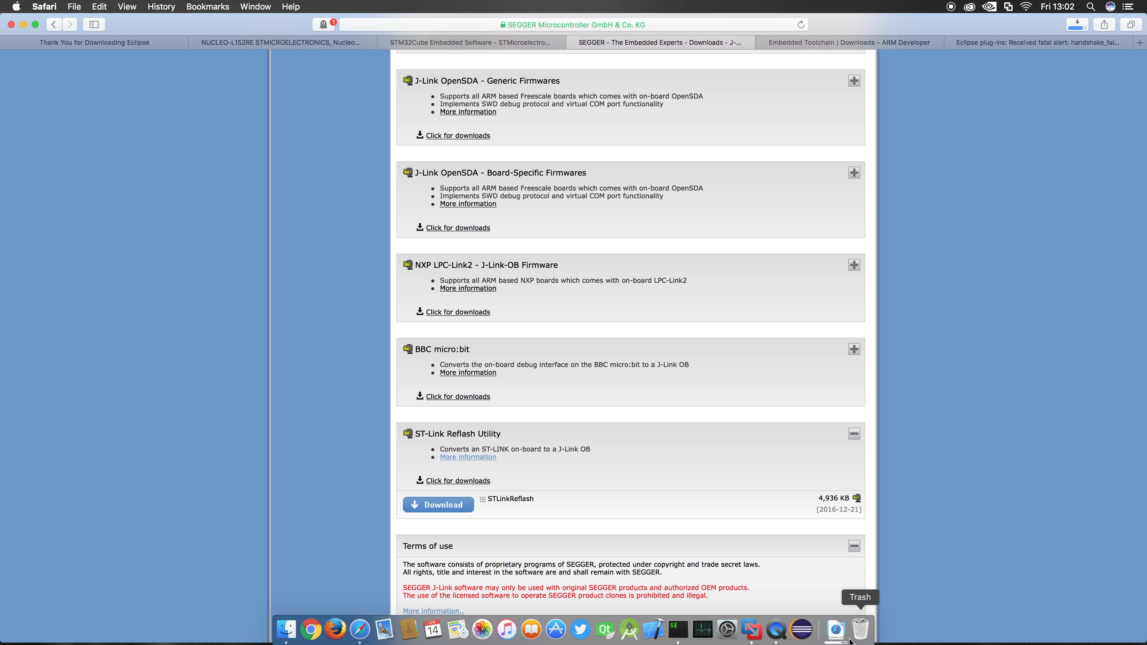
left_click(836, 632)
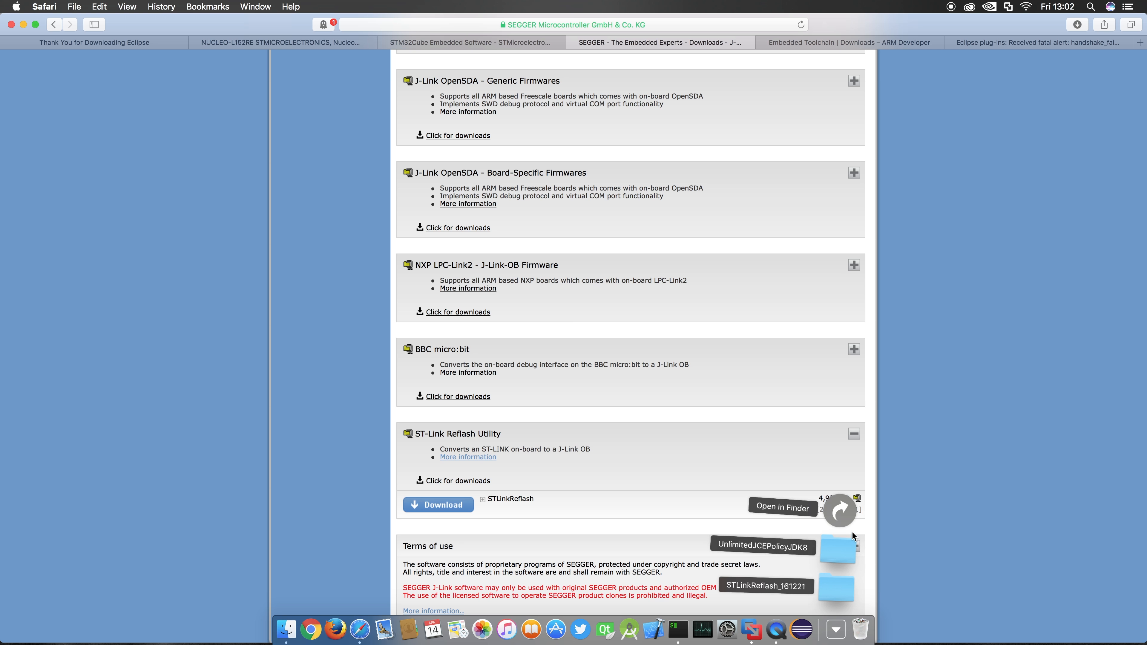
left_click(835, 599)
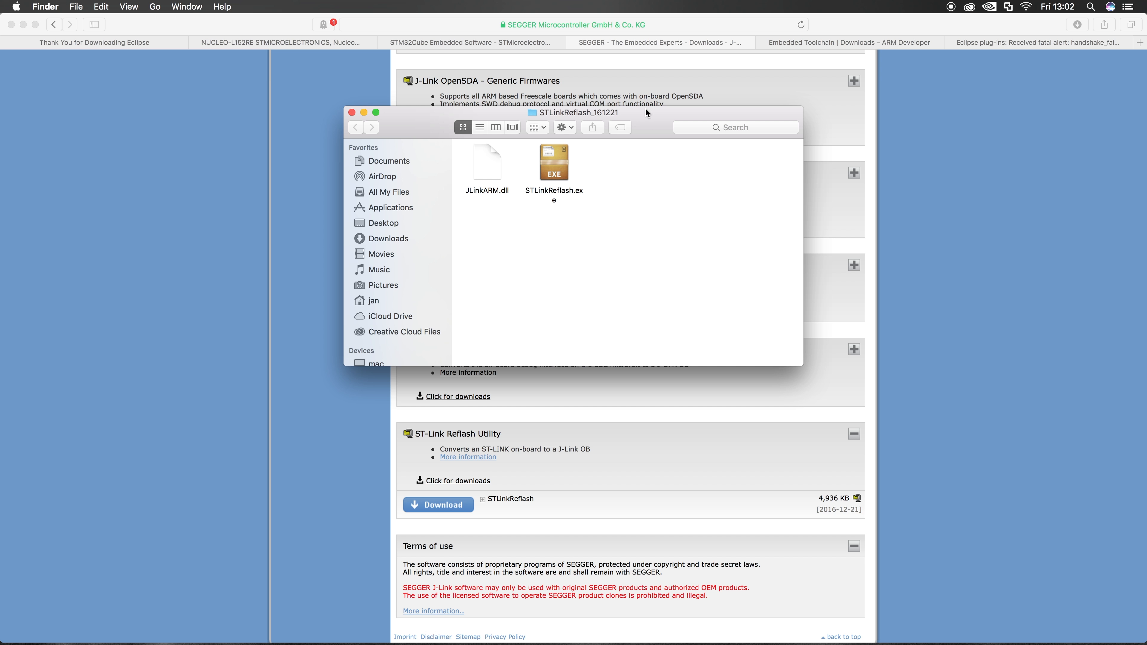
left_click_drag(647, 112, 789, 210)
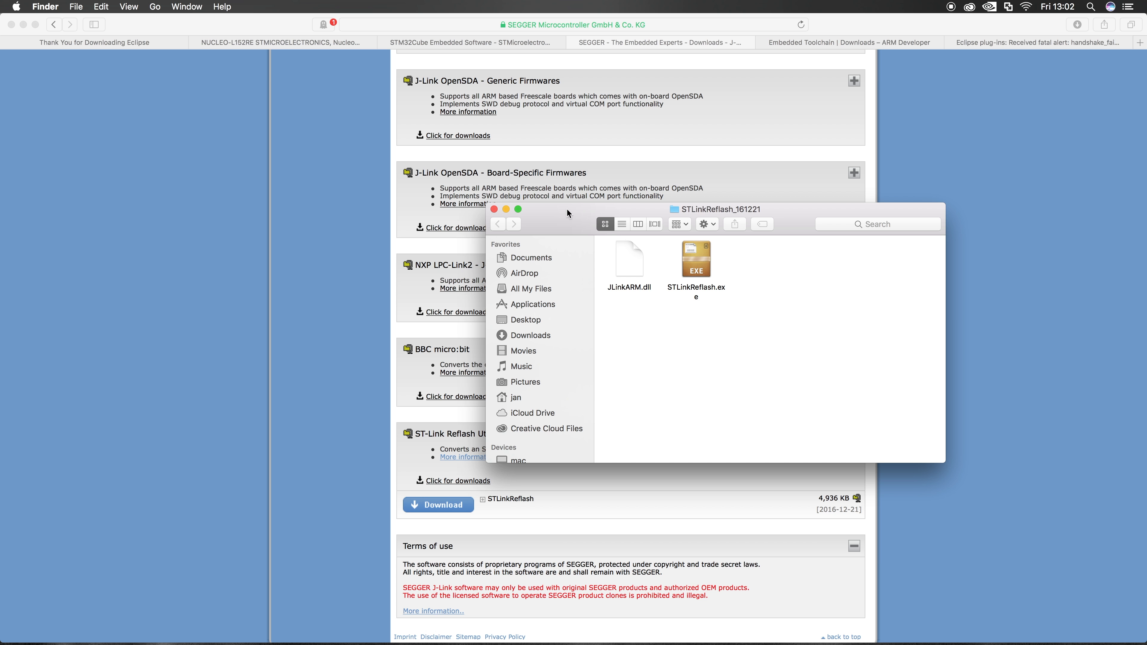
left_click(493, 209)
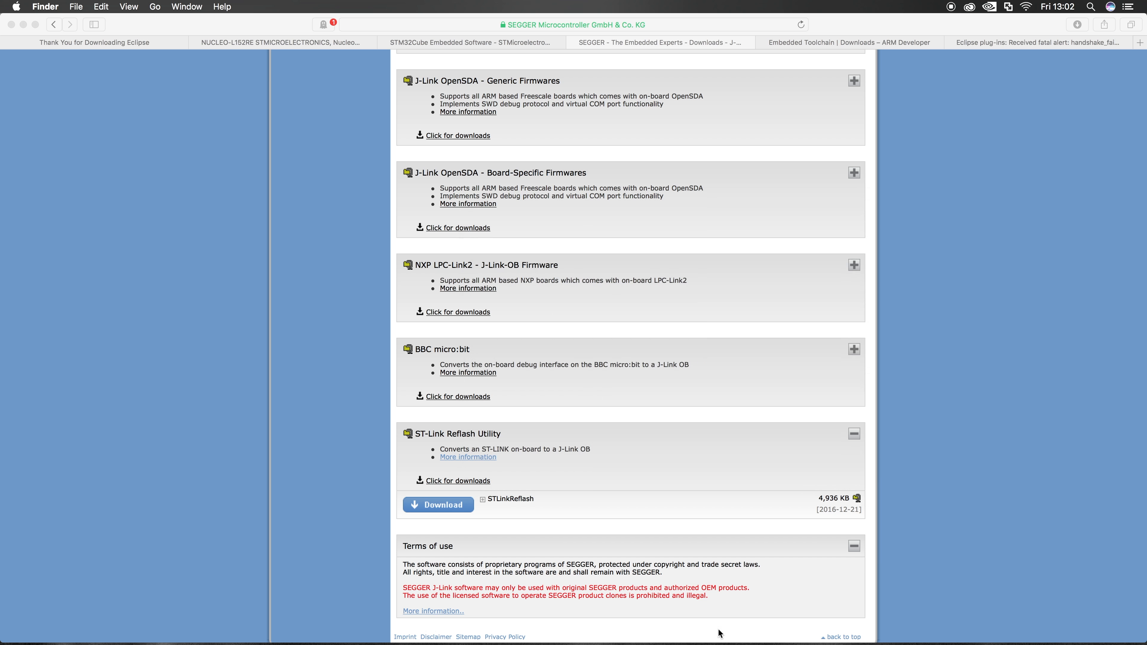
Copy the STLinkReflash_161221 folder from the Mac's Downloads to the Windows desktop and place it away from the Recycle Bin
mouse_move(721, 643)
left_click(836, 631)
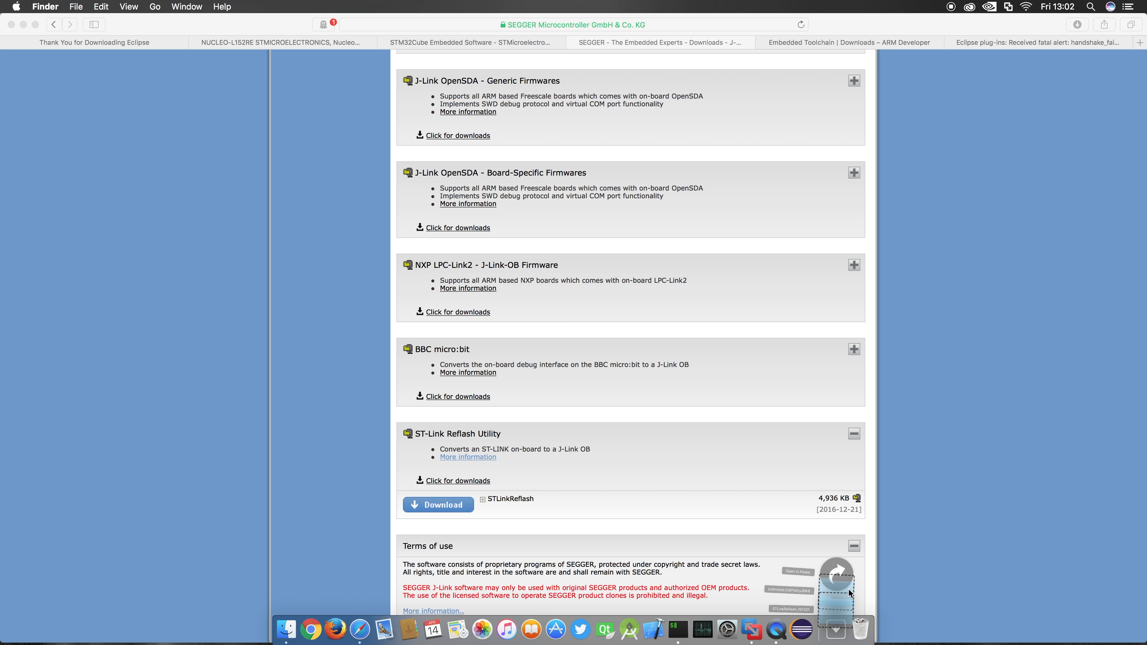
left_click(834, 517)
left_click(385, 186)
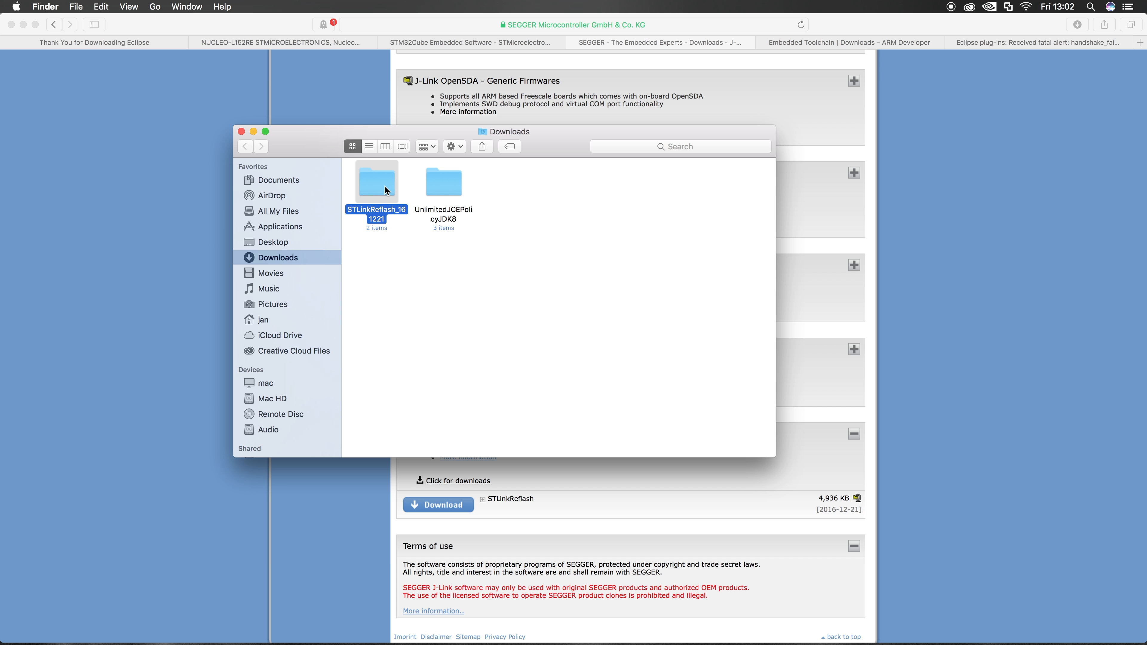
key("ctrl+Right")
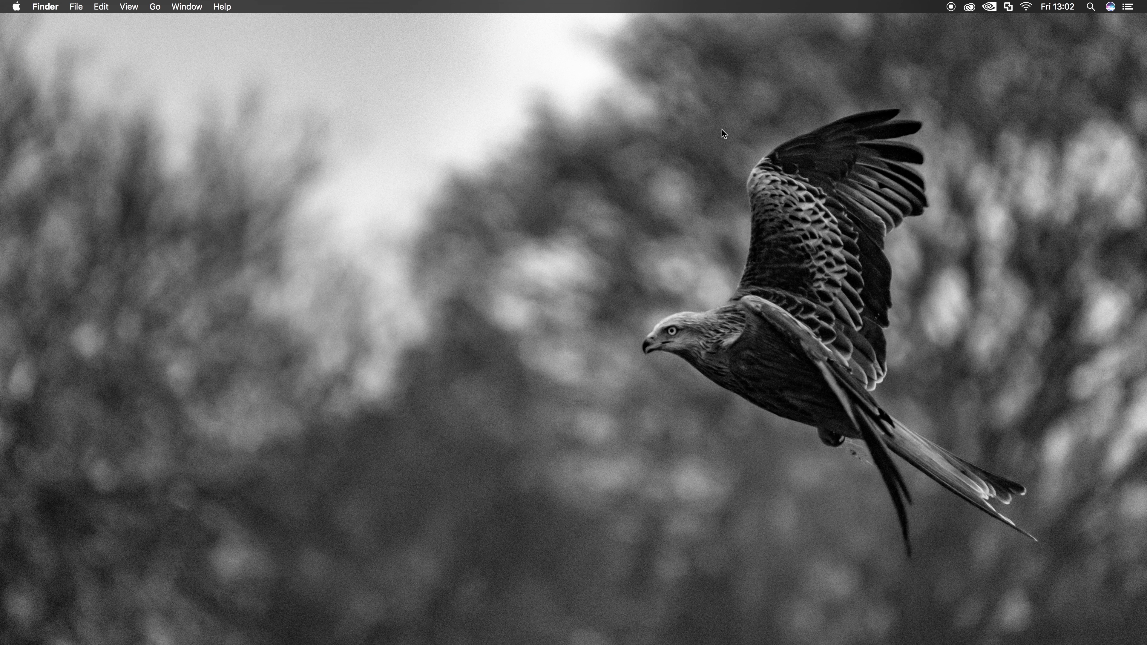
key("ctrl+Right")
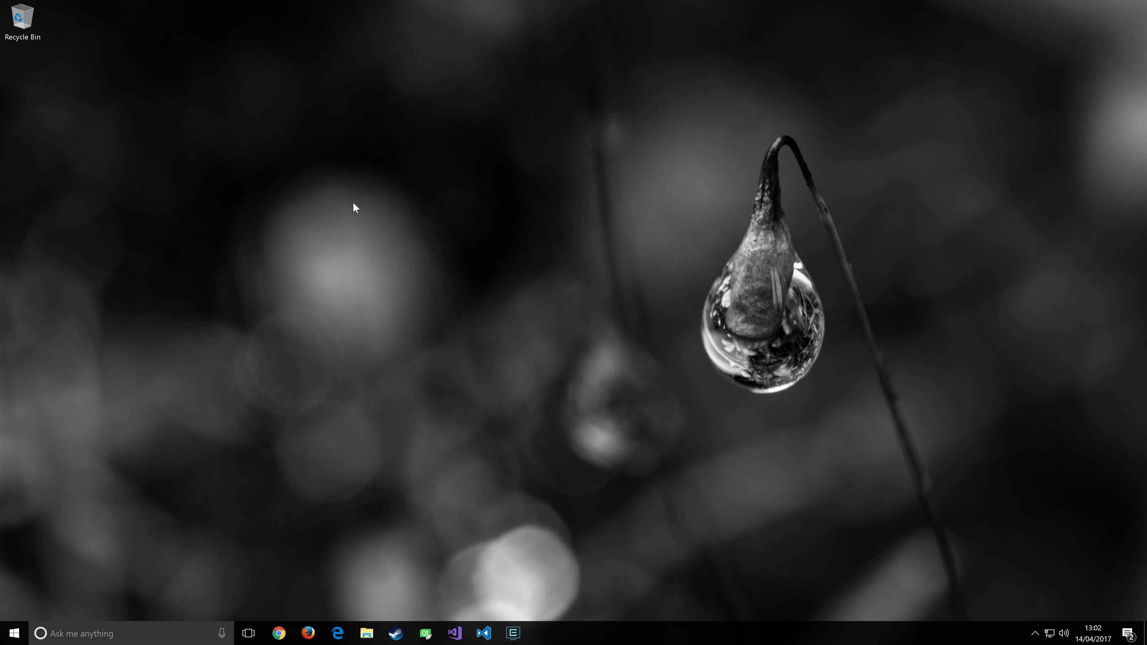
left_click_drag(353, 202, 354, 203)
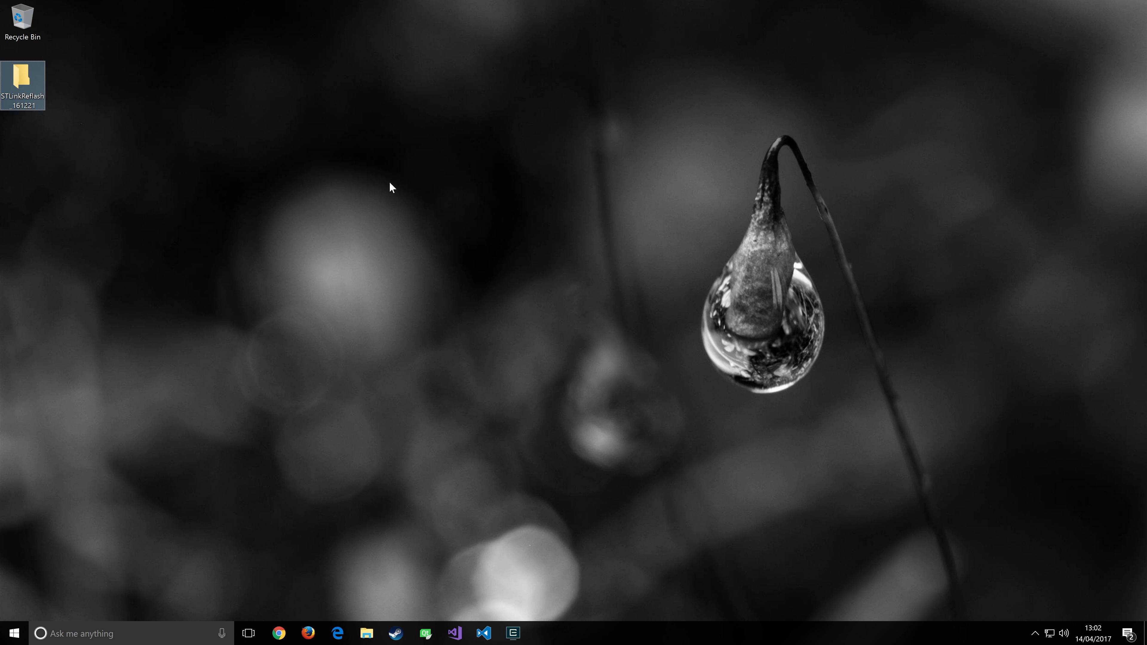
left_click_drag(32, 64, 350, 64)
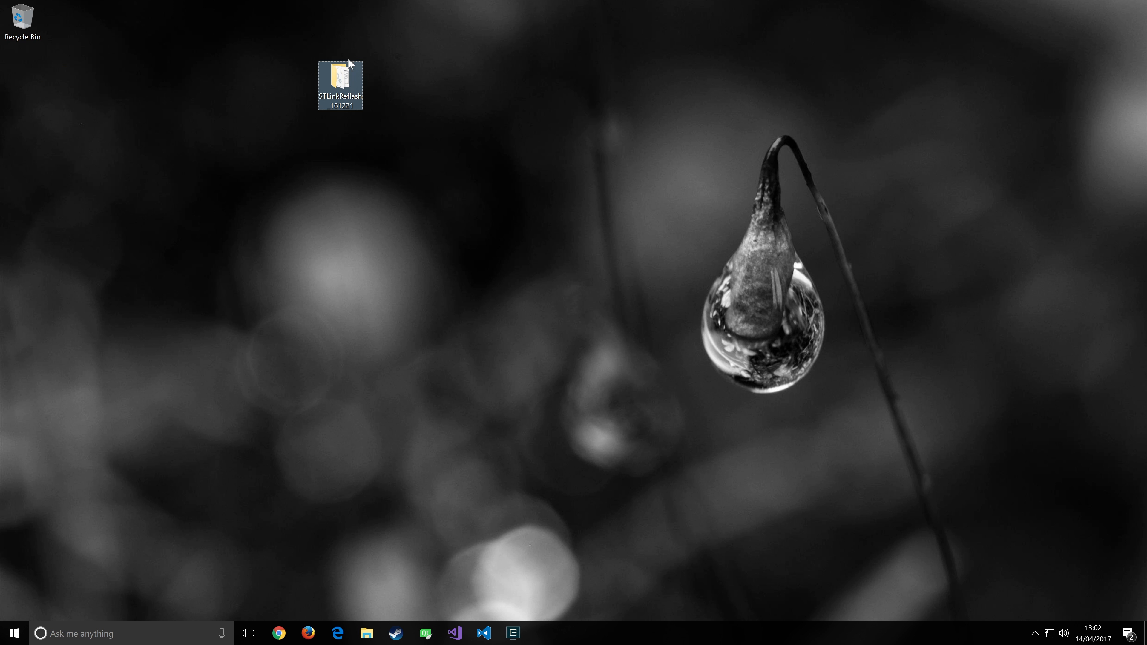
Open the STLinkReflash_161221 folder on the Windows desktop to access the STLinkReflash.exe utility
double_click(350, 76)
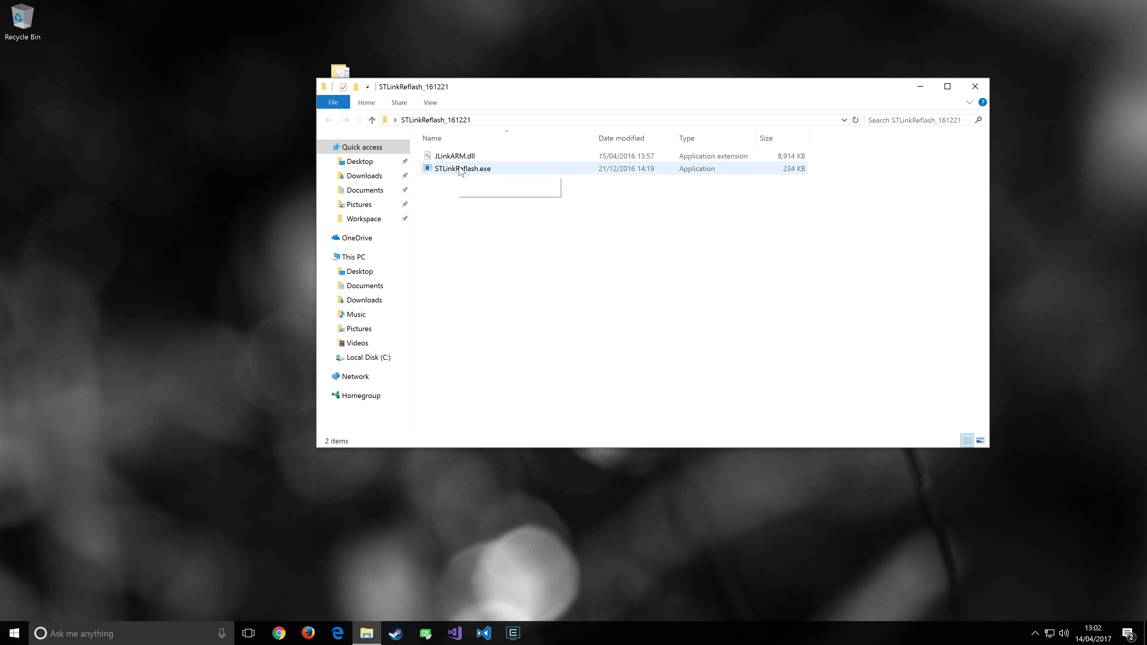
left_click_drag(525, 85, 433, 133)
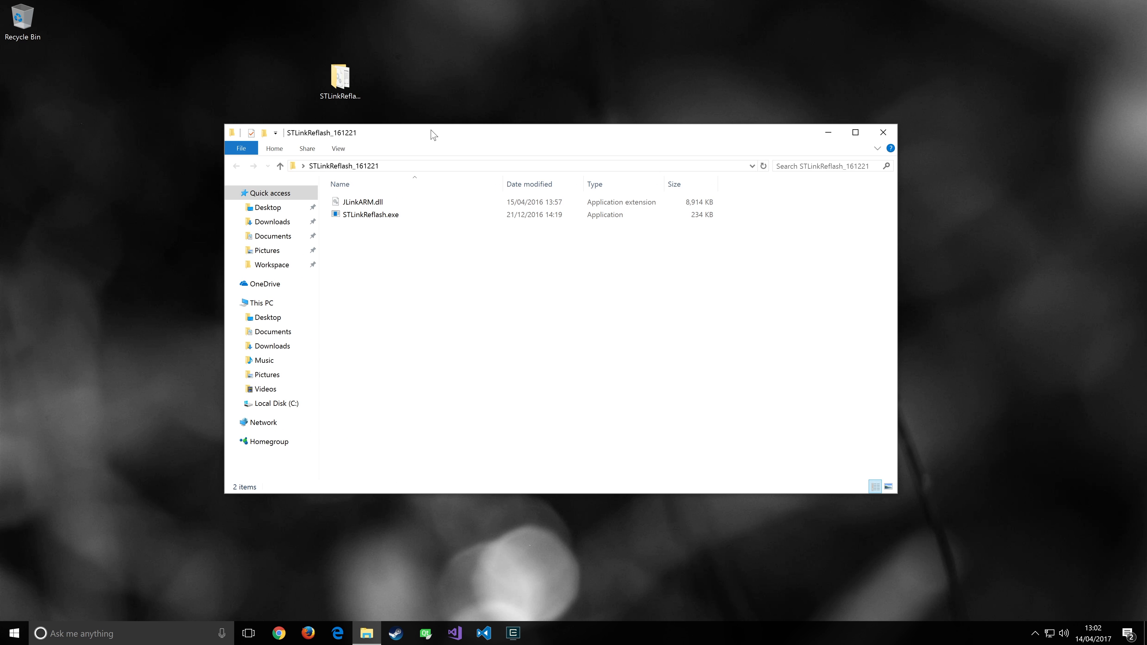
left_click(884, 132)
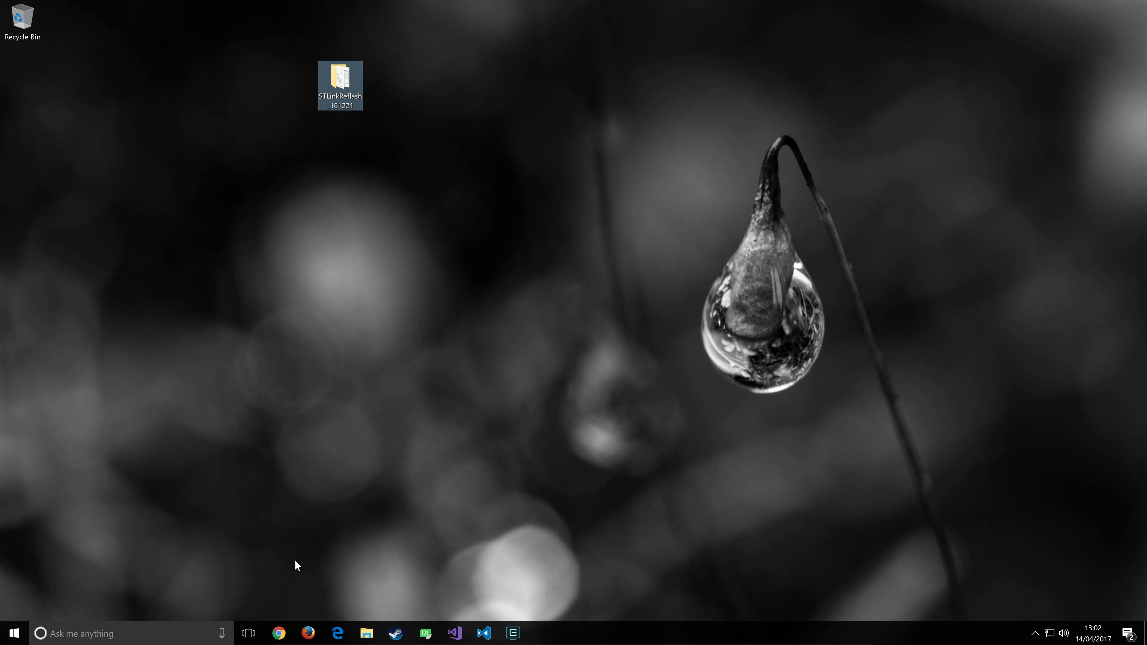
double_click(340, 86)
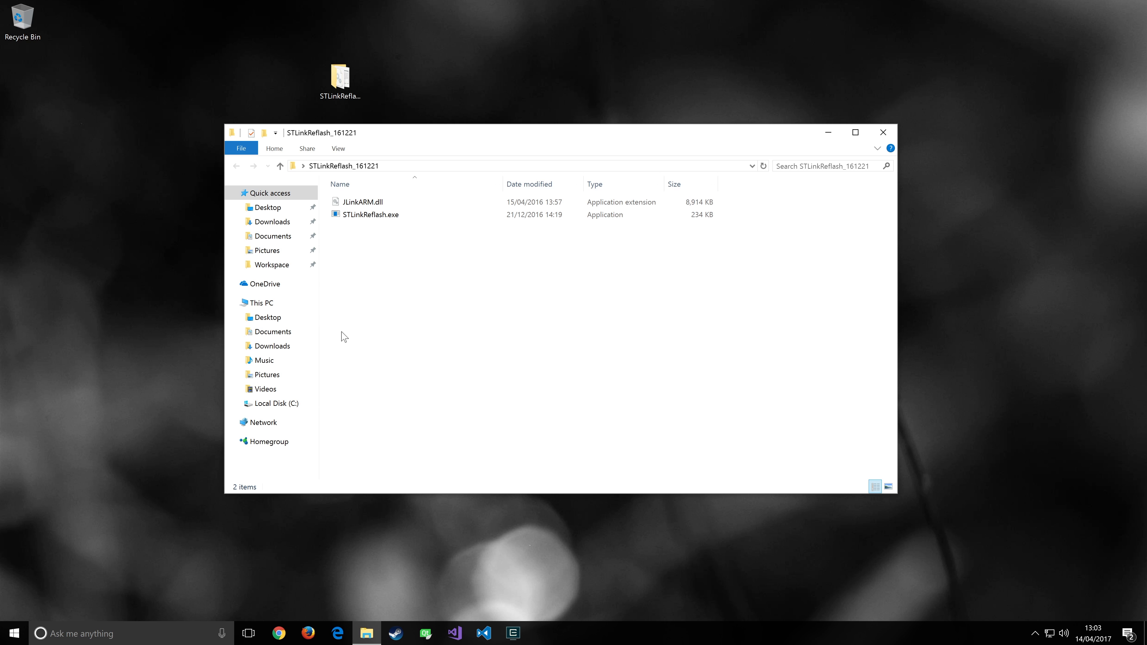
Close the STLinkReflash_161221 folder, switch to Microsoft Edge and search Google for "st link driver"
left_click(883, 133)
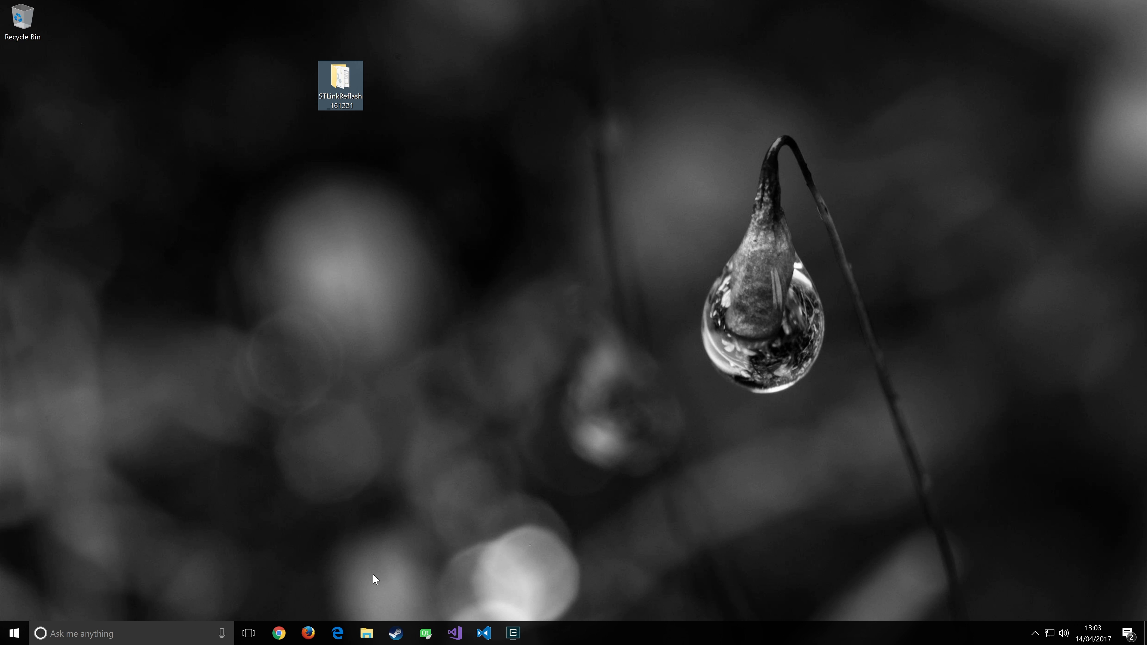
left_click(338, 633)
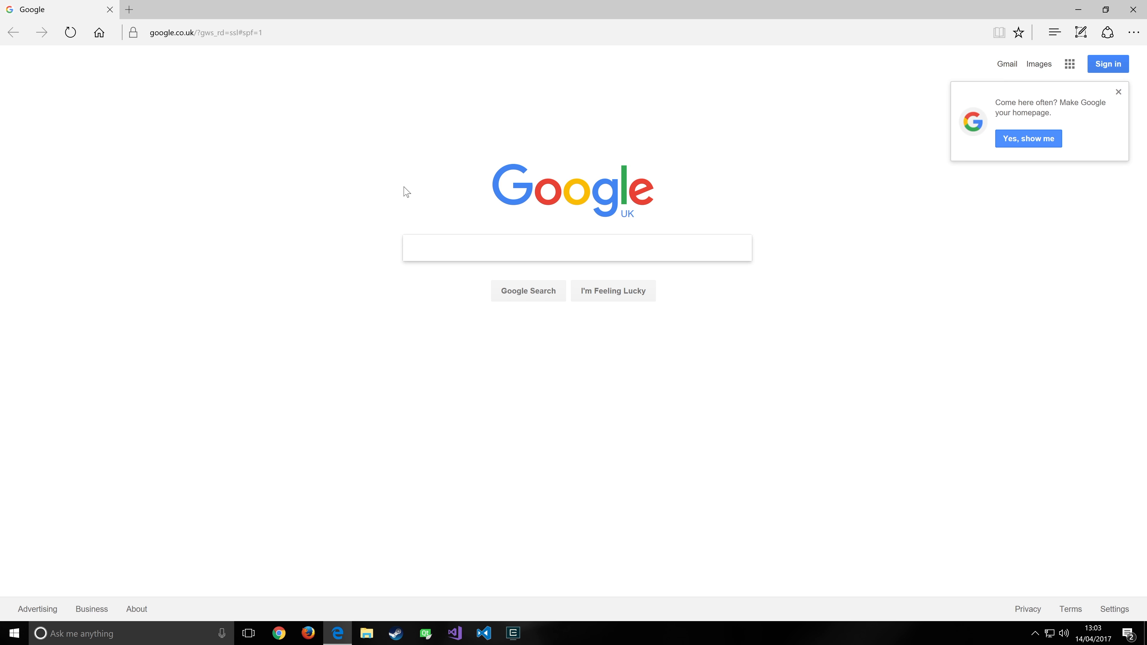
type("st link dr")
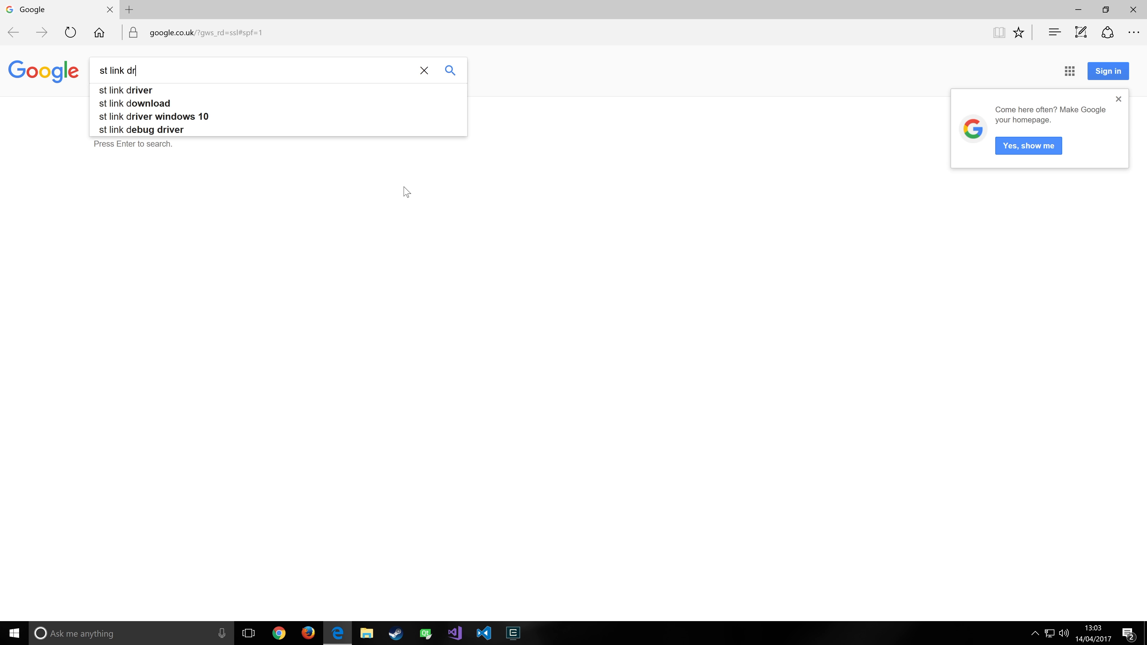
type("iver")
key("Return")
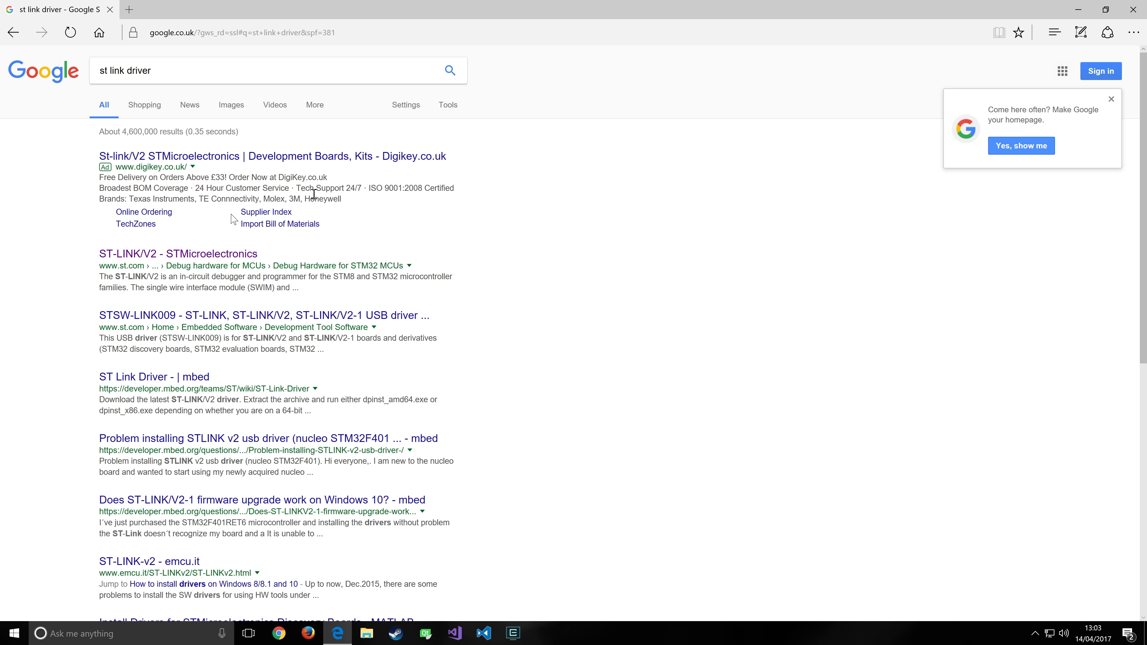
Open STMicroelectronics' ST-LINK/V2 page from the search results and go to its STSW-LINK009 USB driver page
left_click(151, 254)
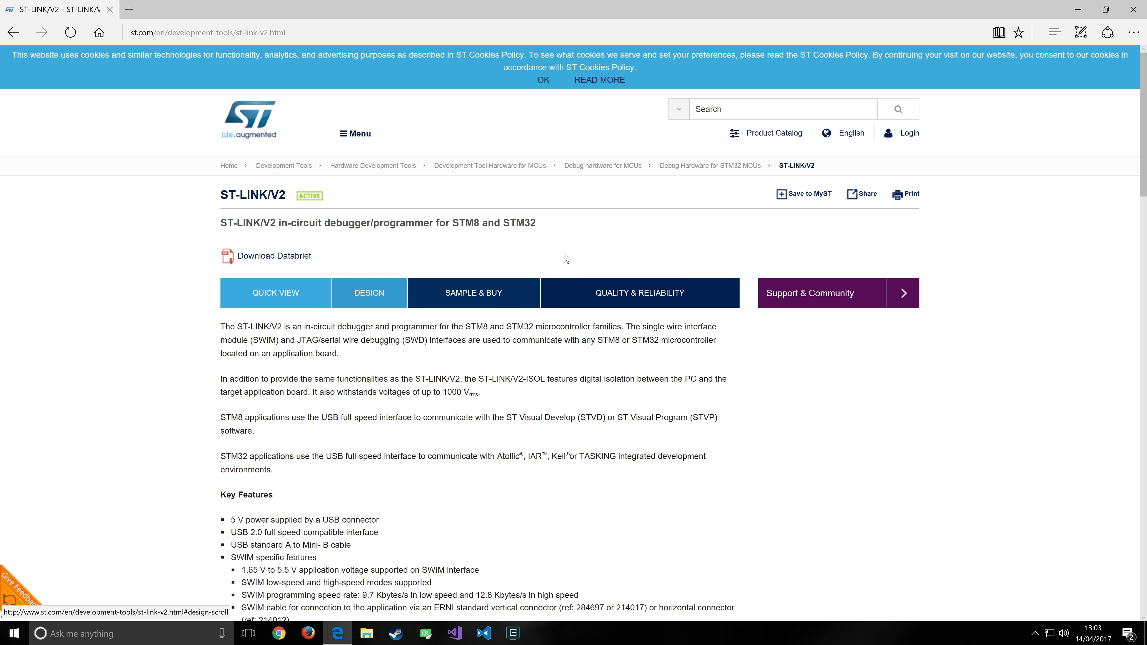
scroll(610, 324, "down", 15)
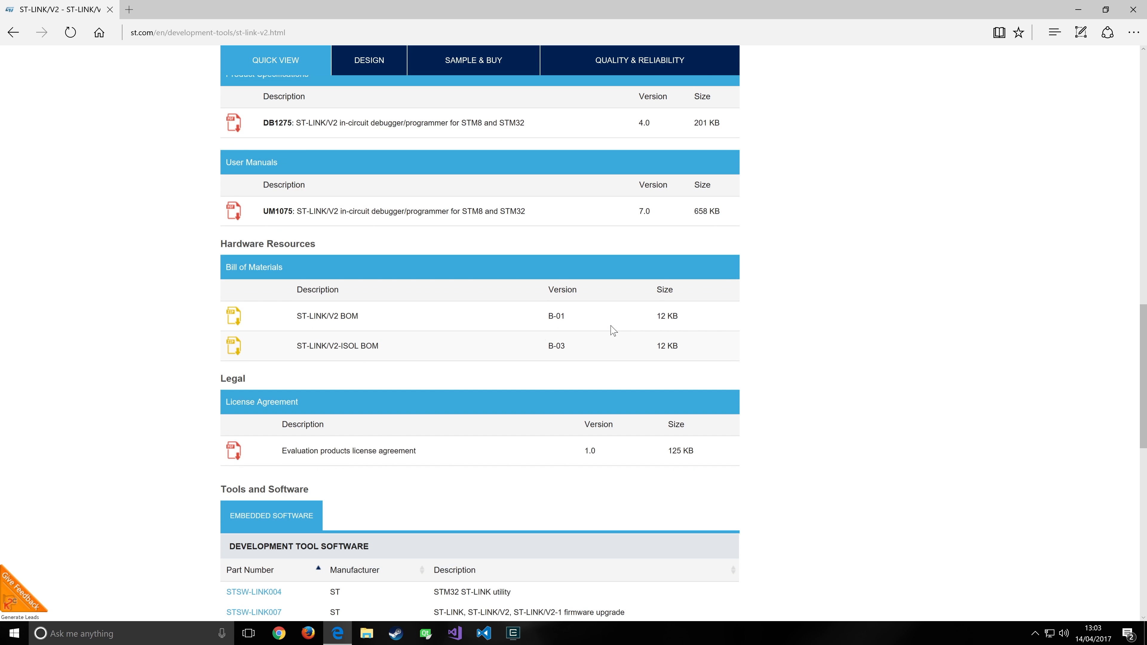
scroll(611, 328, "down", 8)
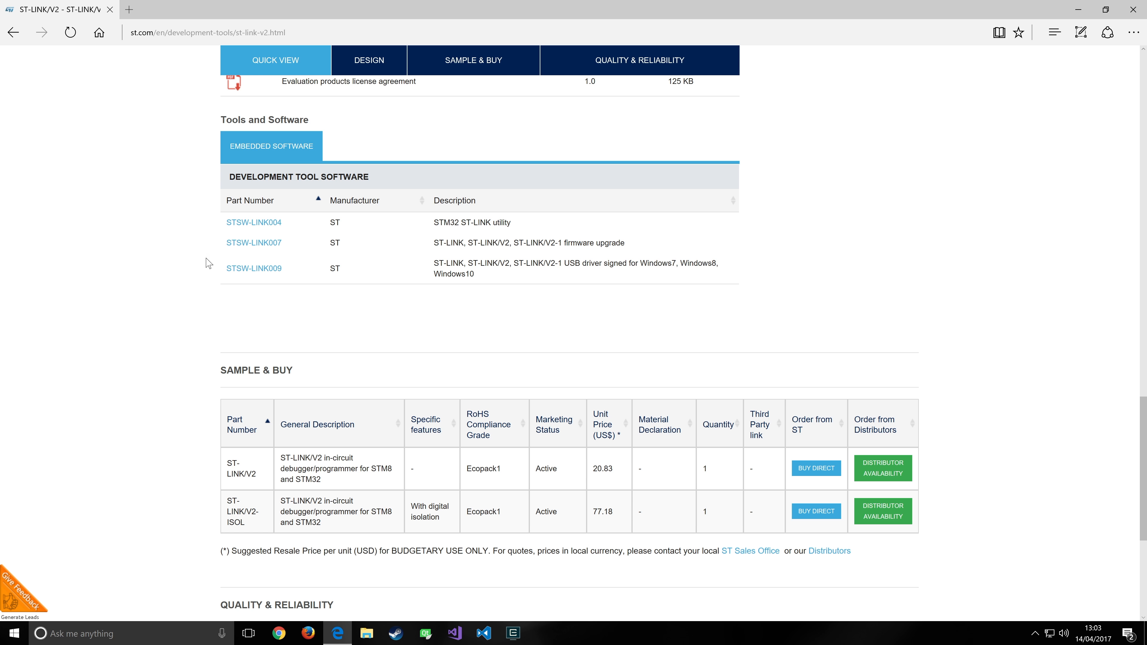
left_click(251, 270)
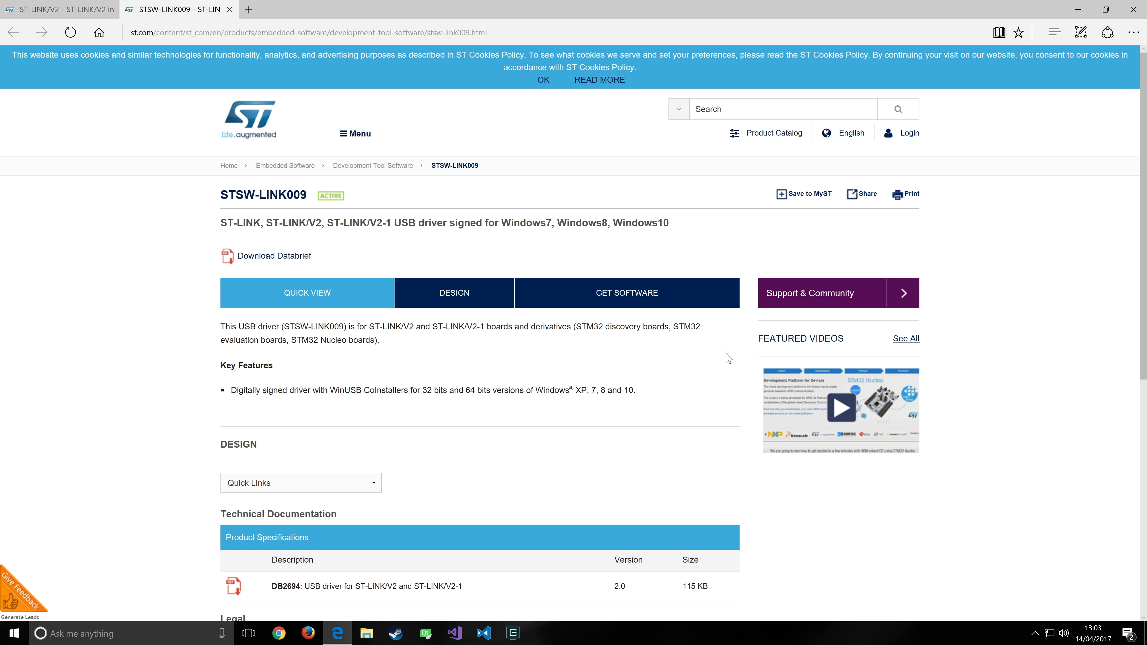
Get the STSW-LINK009 software using the ST account login option and save en.stsw-link009.zip
left_click(641, 302)
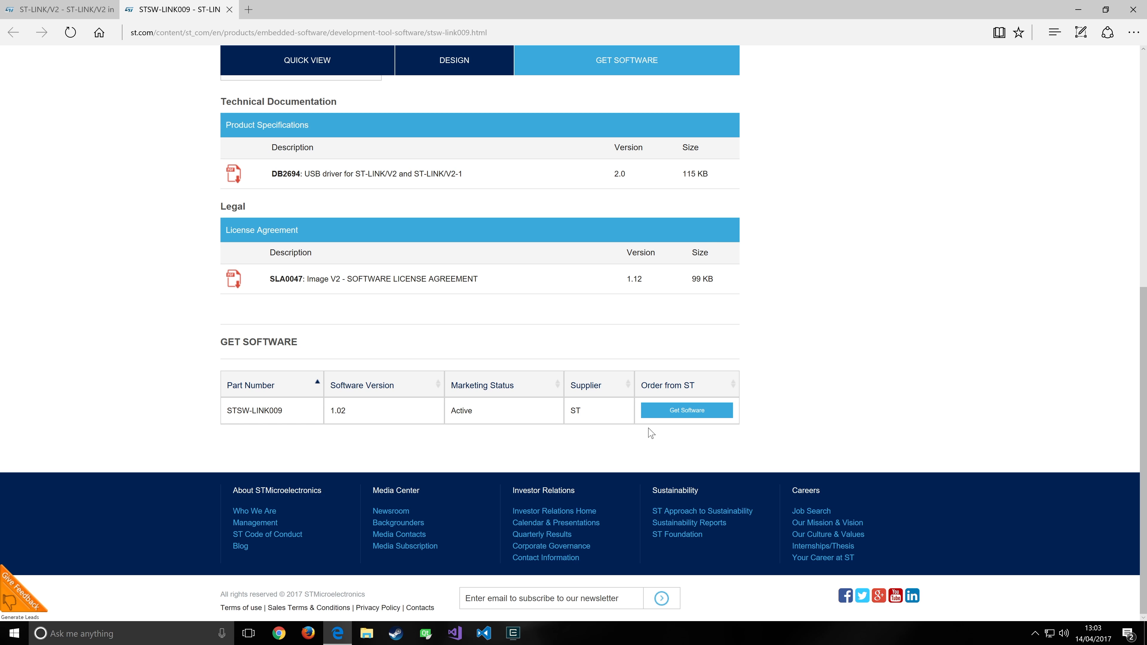
left_click(688, 410)
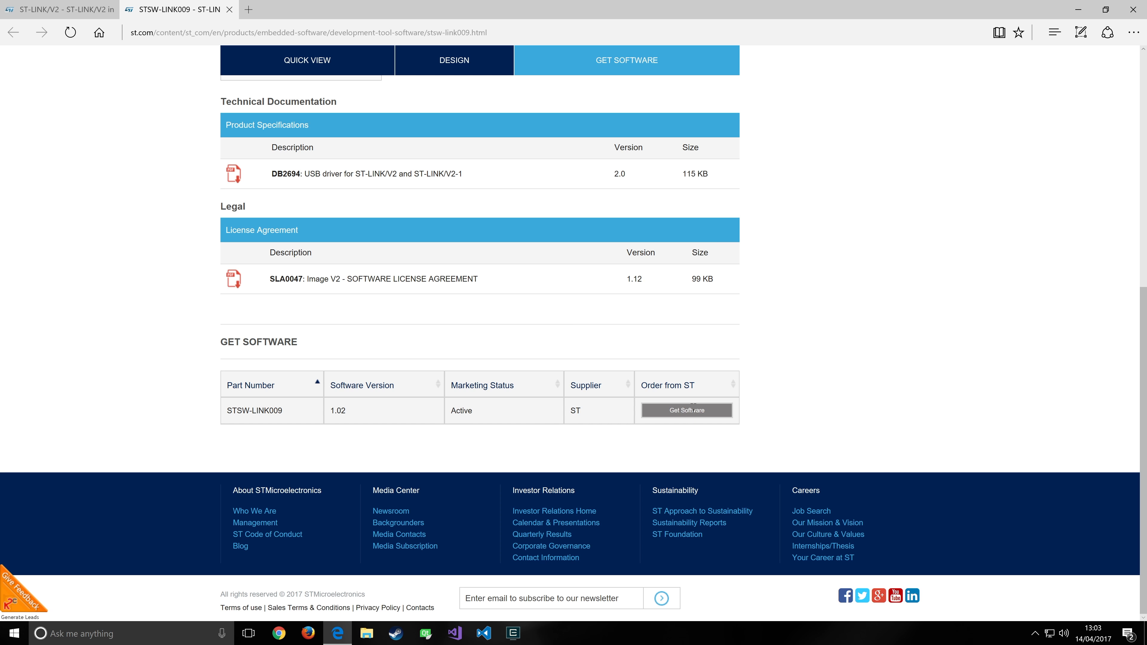
left_click(728, 131)
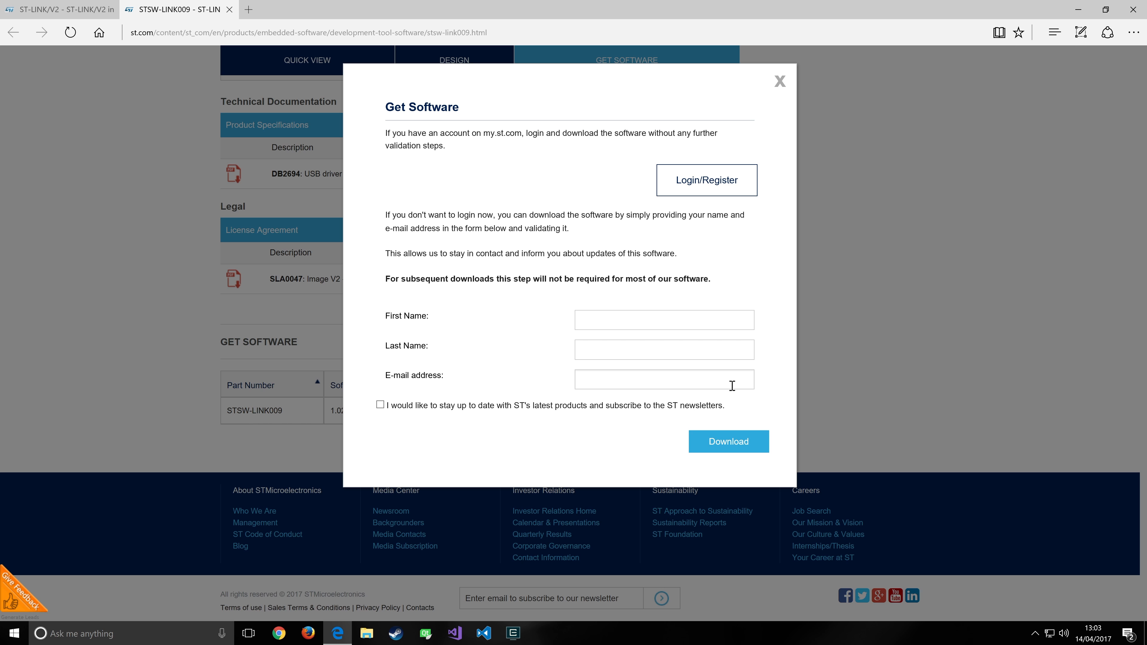
left_click(719, 187)
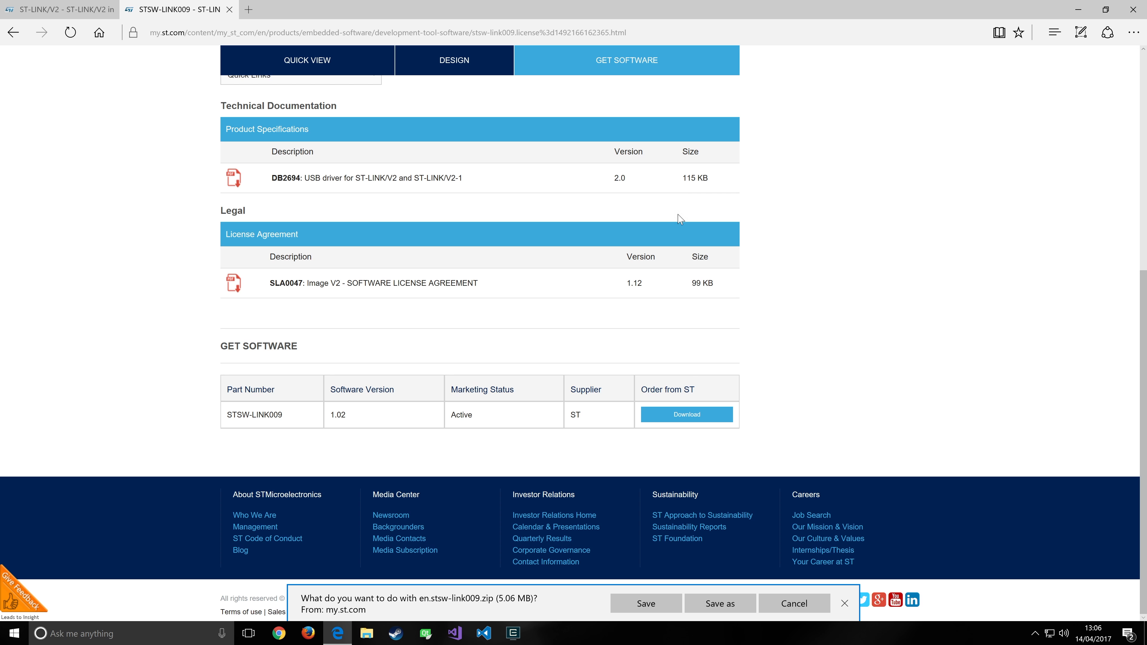
left_click(647, 604)
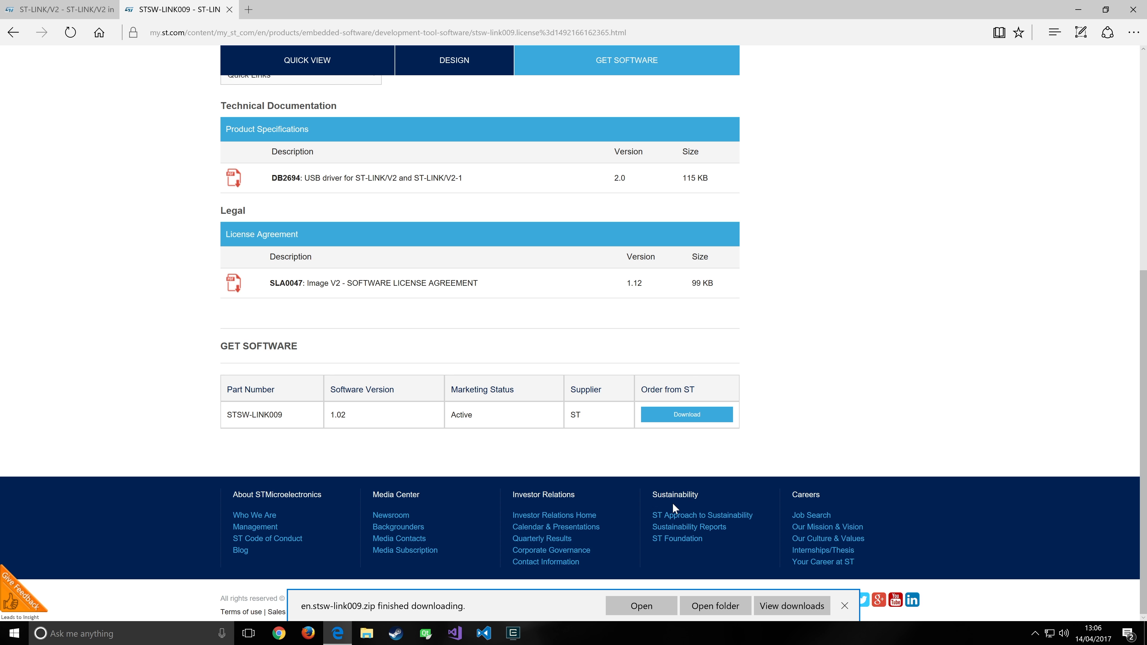
Show the downloaded en.stsw-link009.zip in its folder and extract it to Downloads\en.stsw-link009
left_click(717, 605)
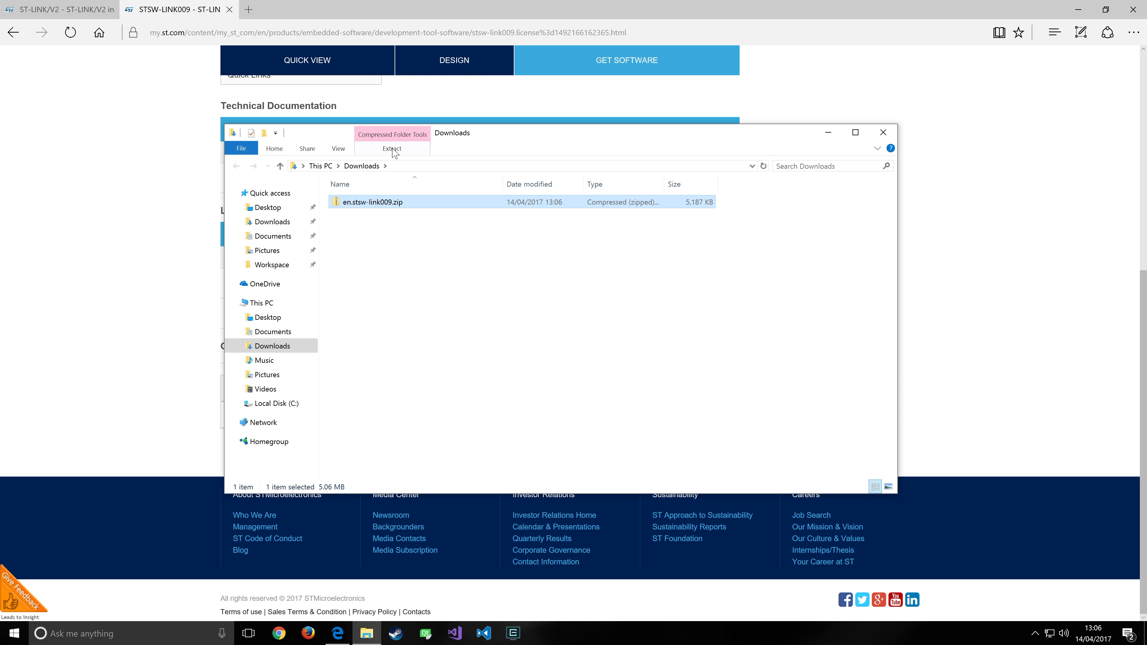
left_click(391, 150)
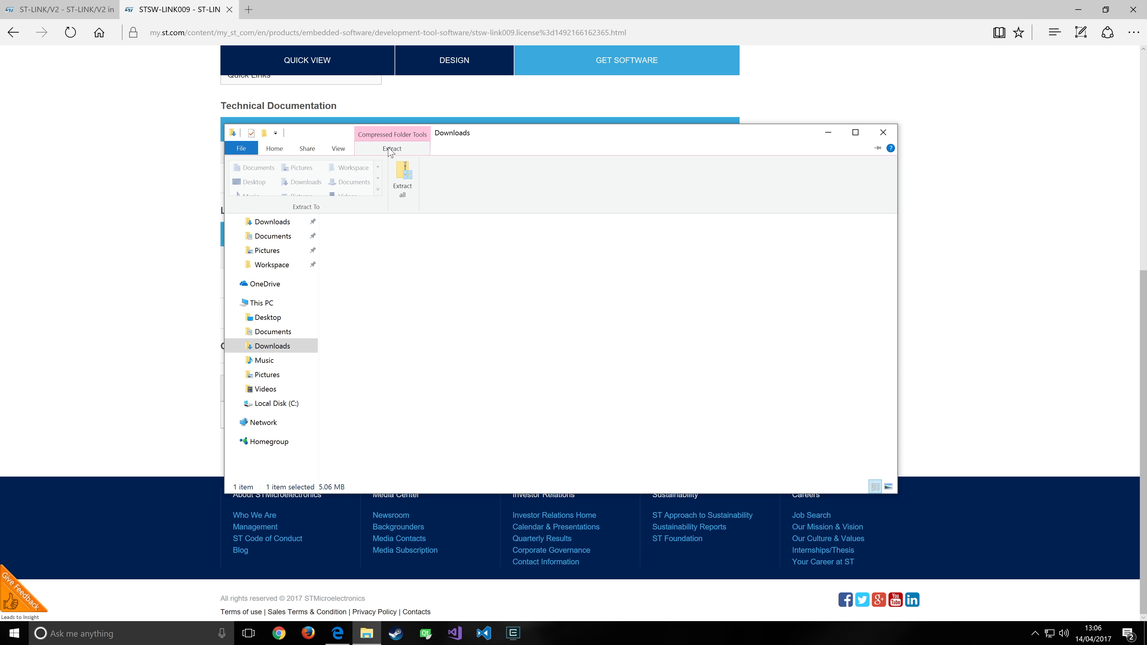
left_click(403, 186)
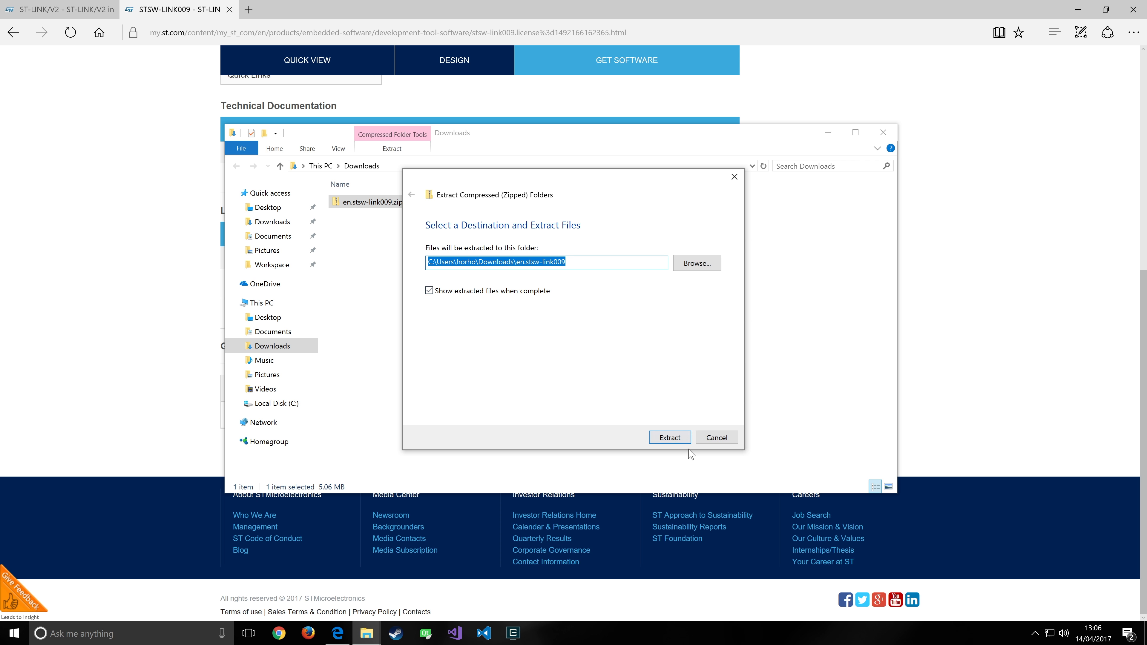
left_click(666, 438)
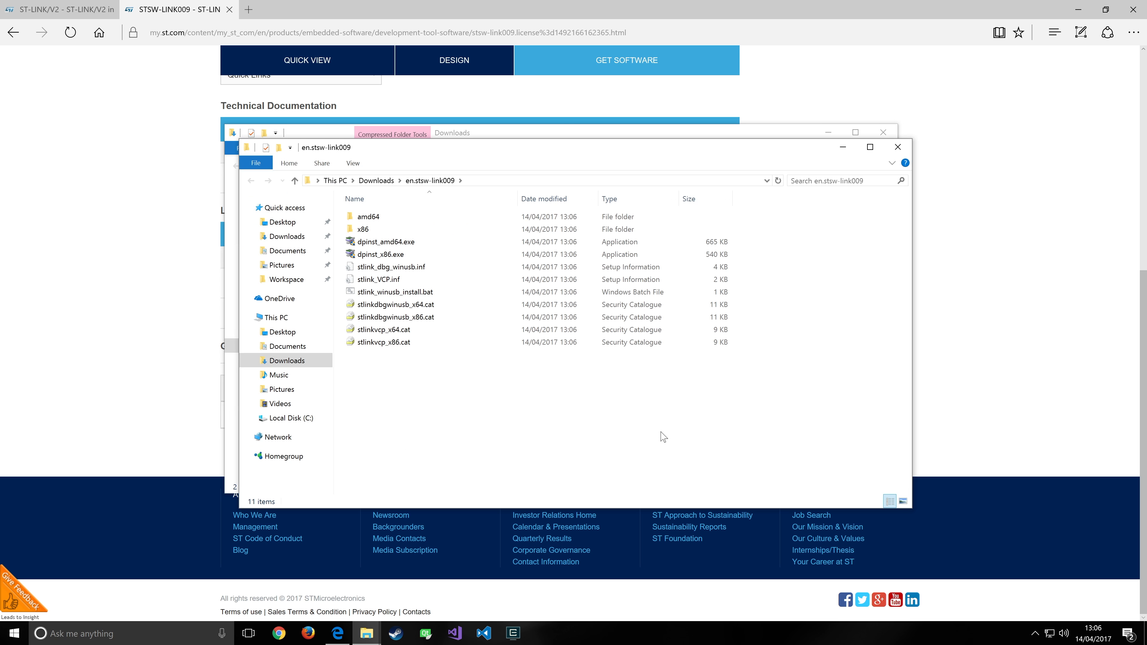
Run the dpinst_amd64.exe driver installer with permission to make changes, and close the browser
double_click(389, 243)
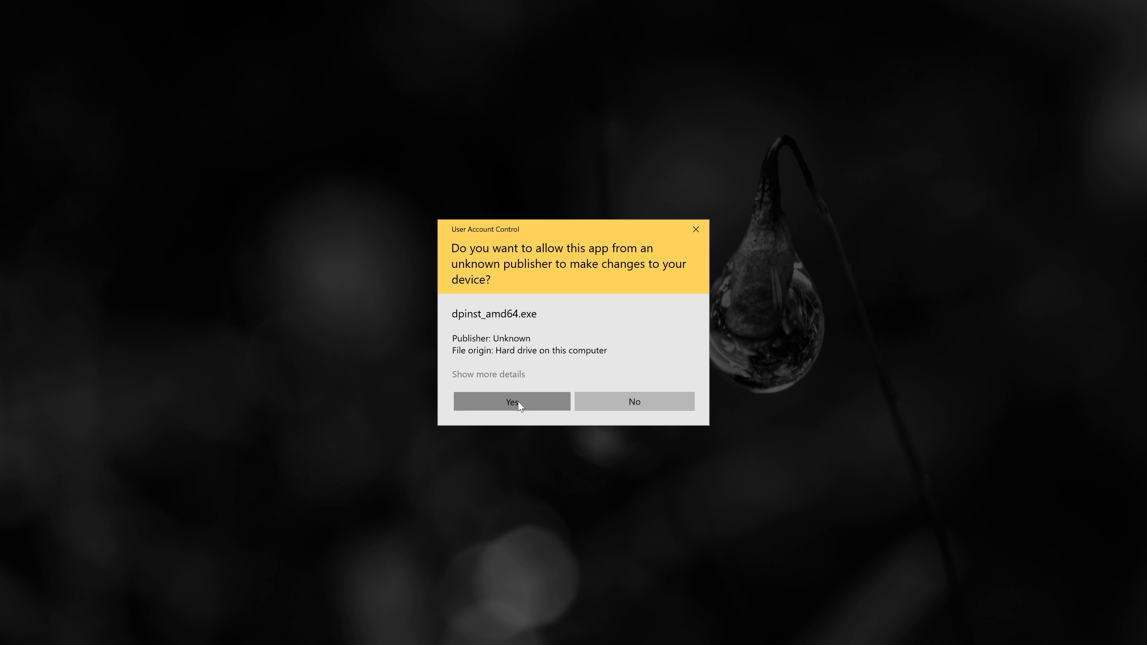
left_click(518, 399)
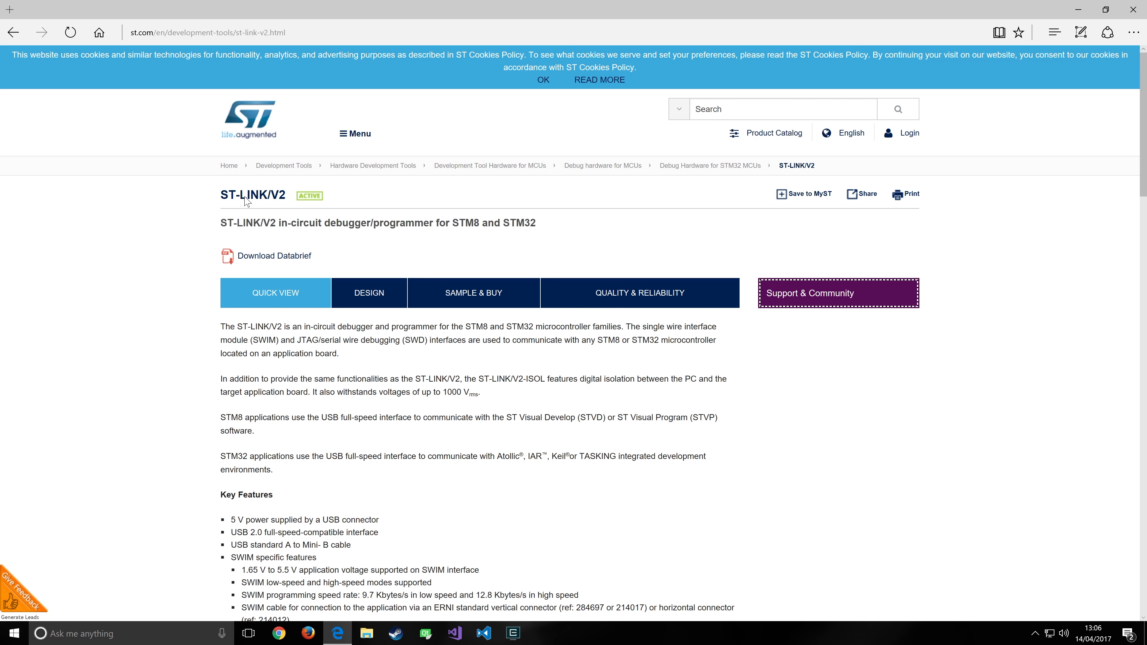
left_click(1133, 9)
left_click(383, 273)
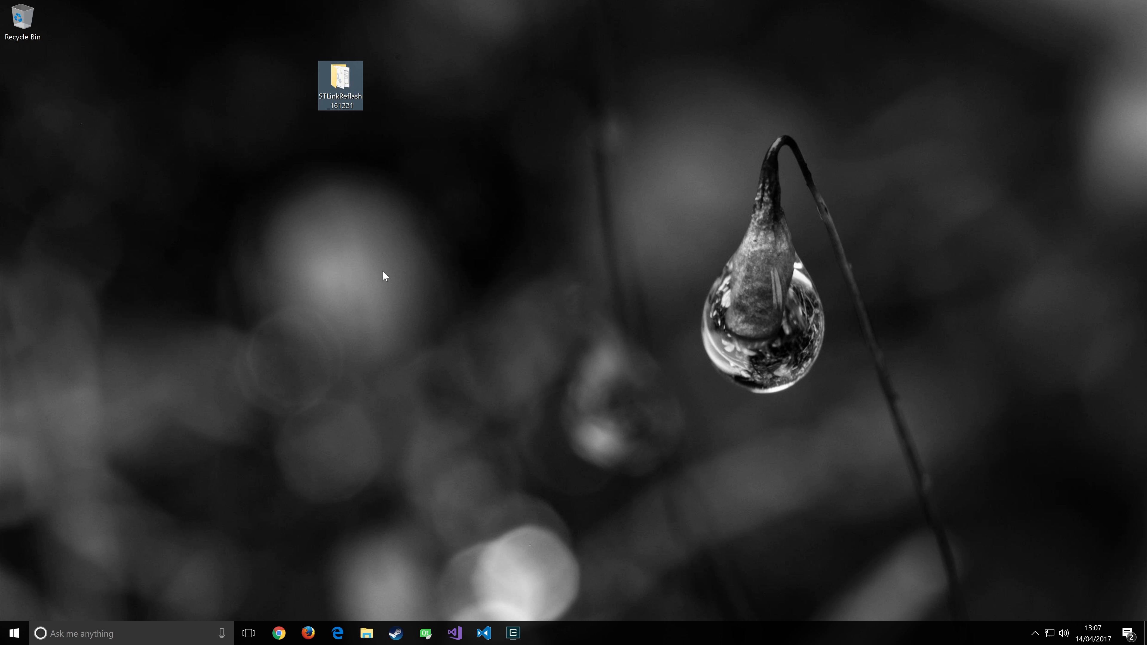
Connect the STM32 STLink to the Windows virtual machine and check for it under Universal Serial Bus devices in Device Manager
mouse_move(334, 102)
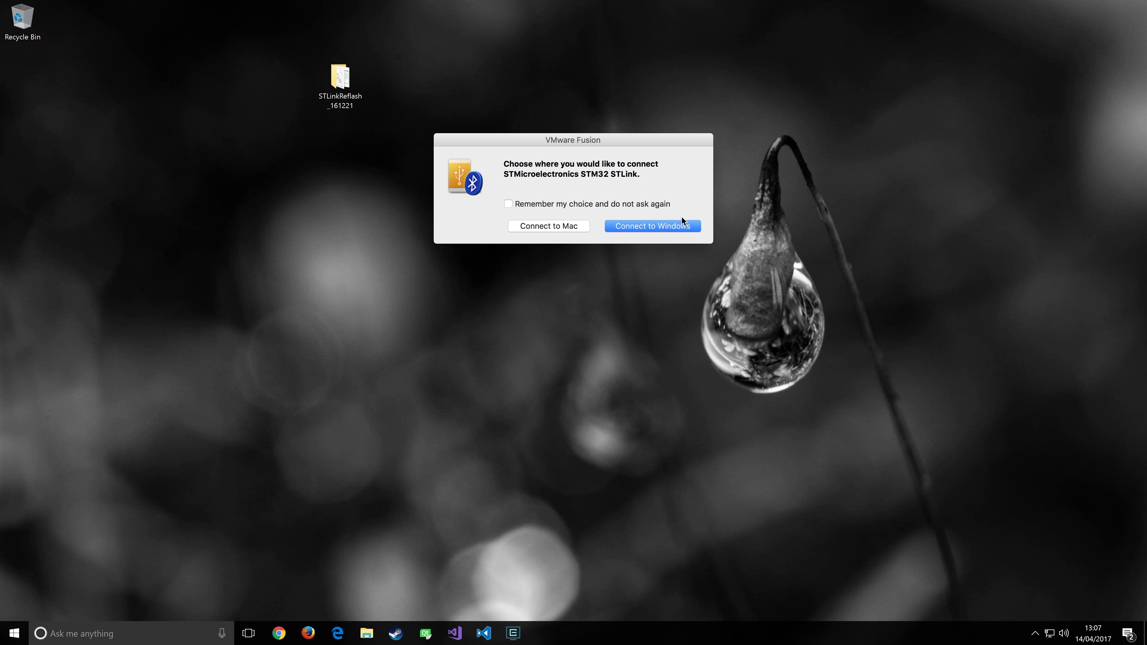
left_click(660, 225)
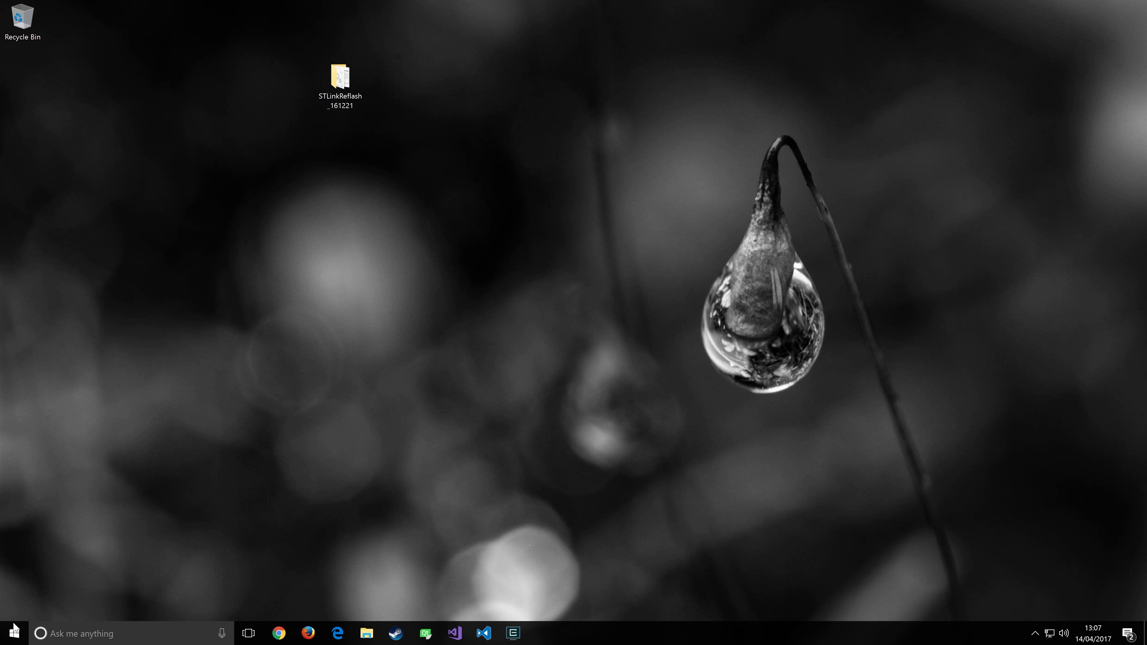
right_click(14, 628)
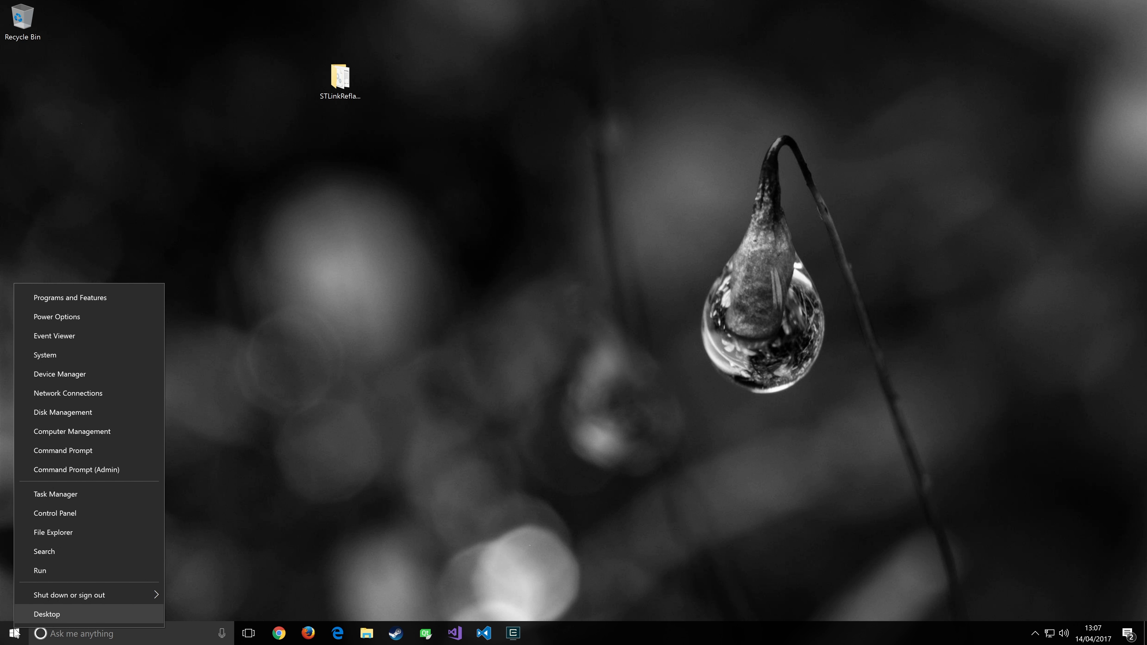
left_click(63, 375)
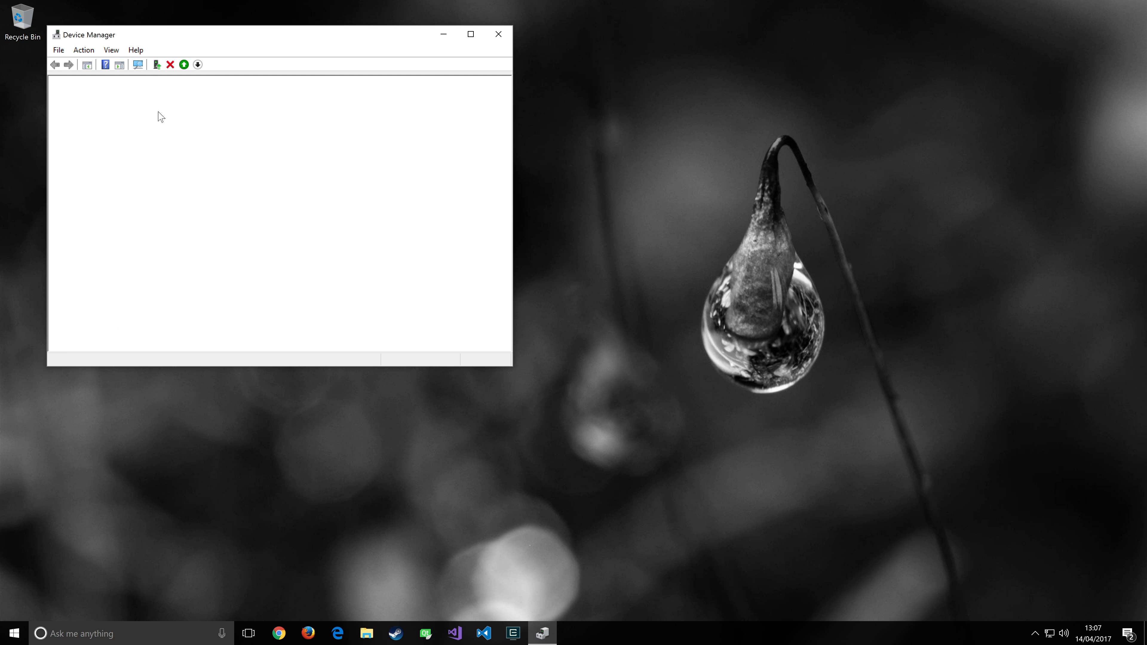
left_click(66, 329)
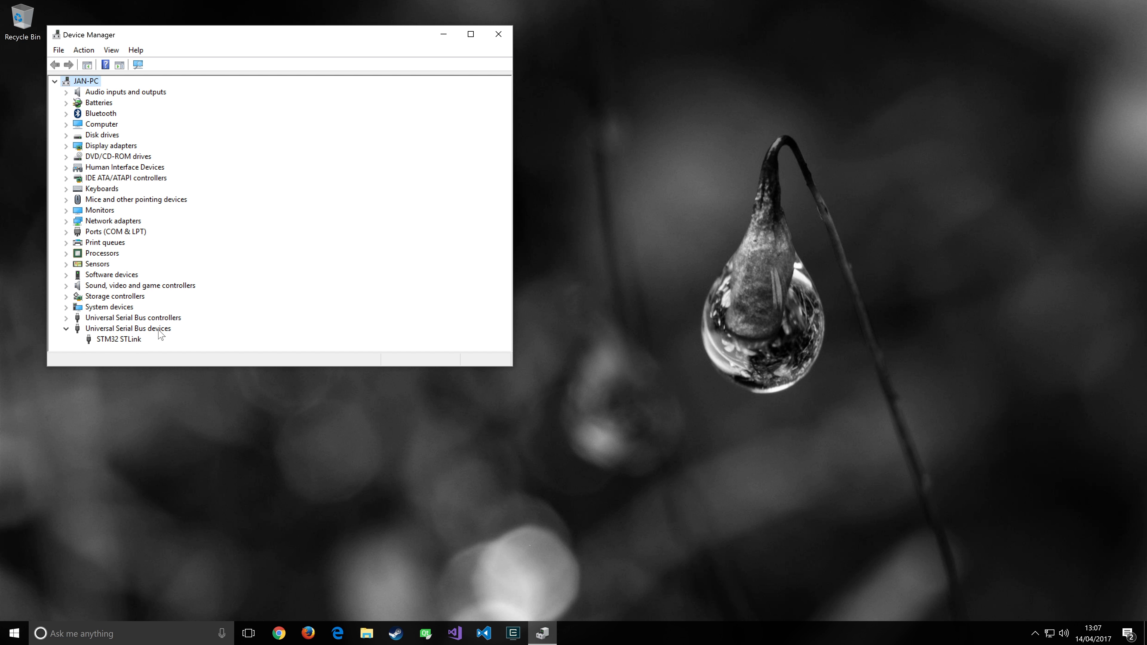
left_click_drag(242, 40, 625, 96)
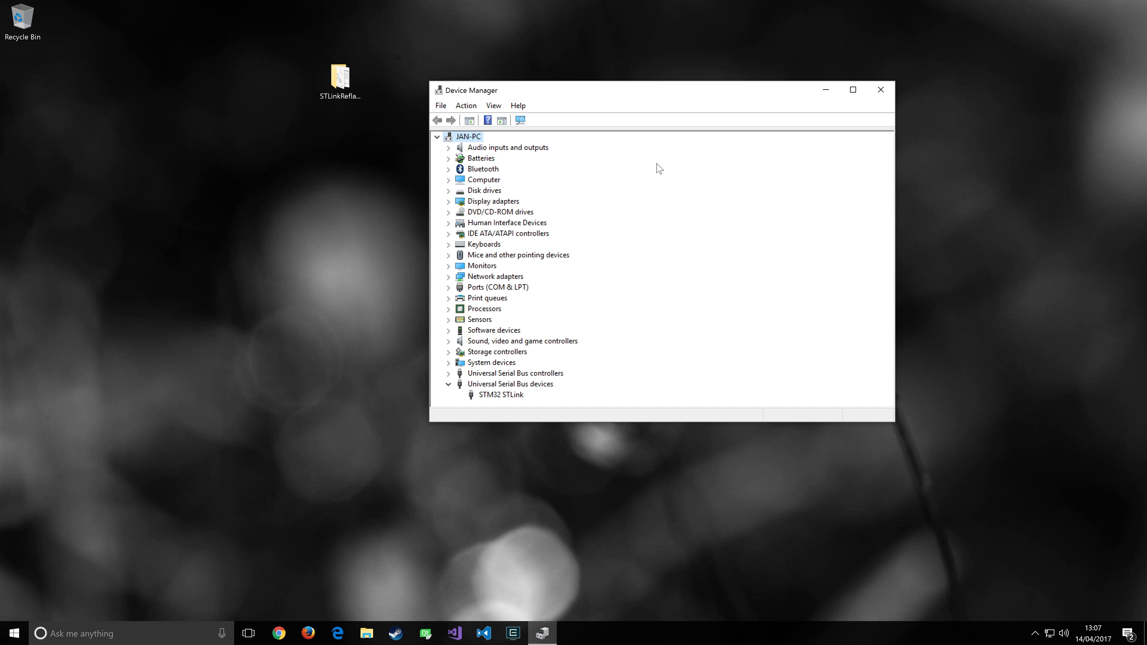
left_click(880, 89)
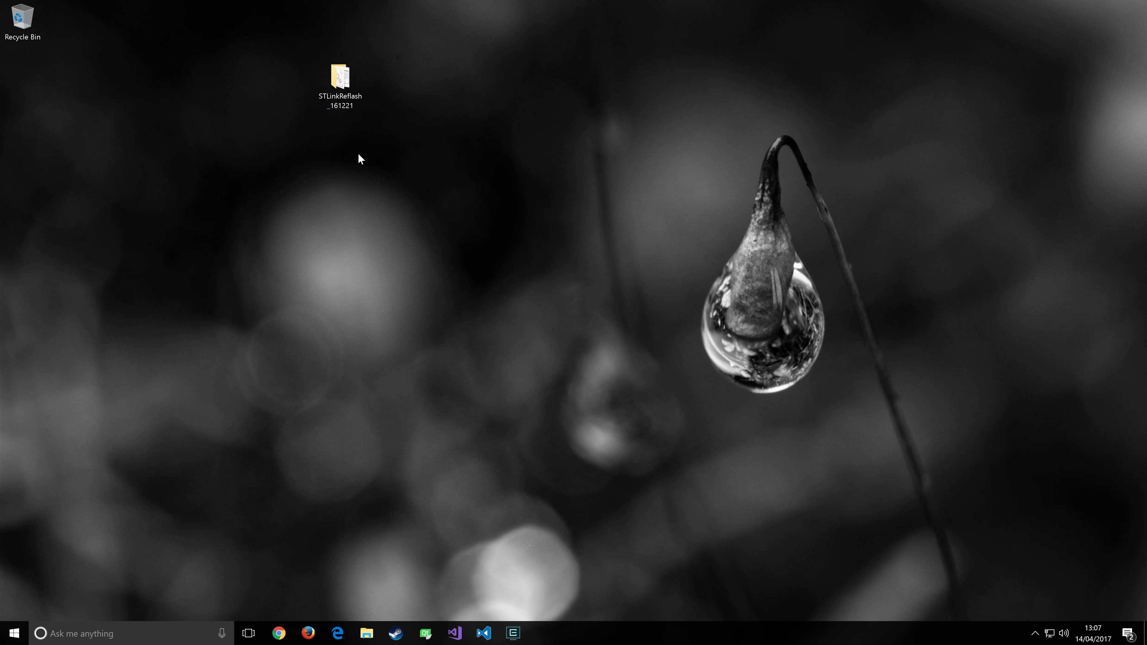
Launch STLinkReflash.exe from the desktop's STLinkReflash_161221 folder and accept both the SEGGER terms and the ST license amendment
double_click(340, 78)
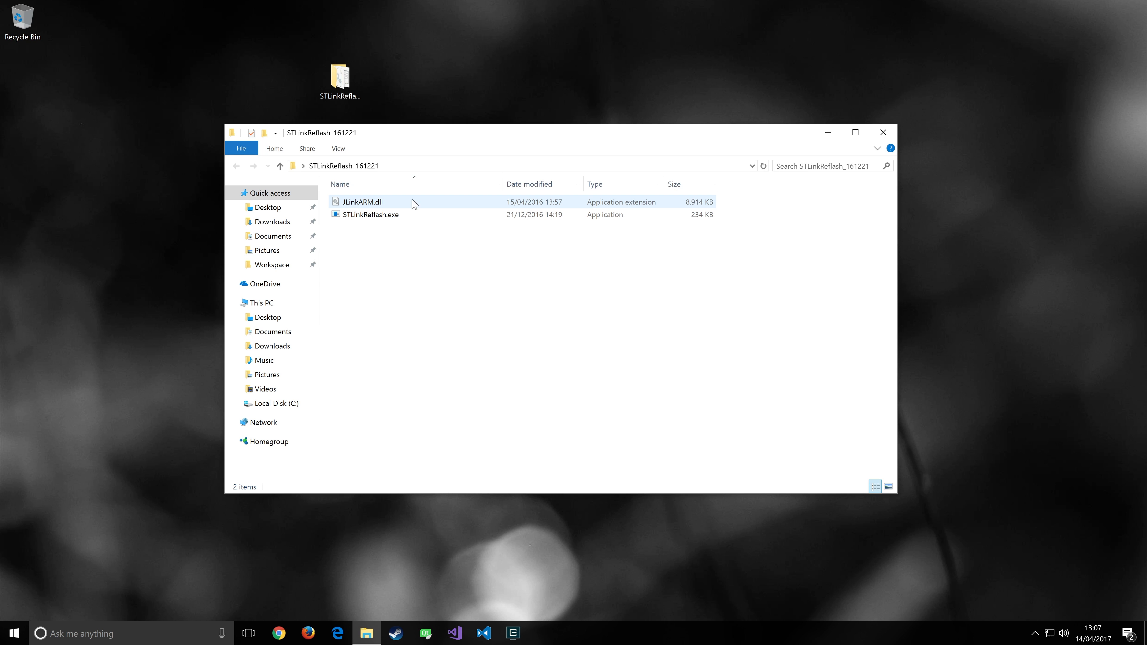
double_click(388, 216)
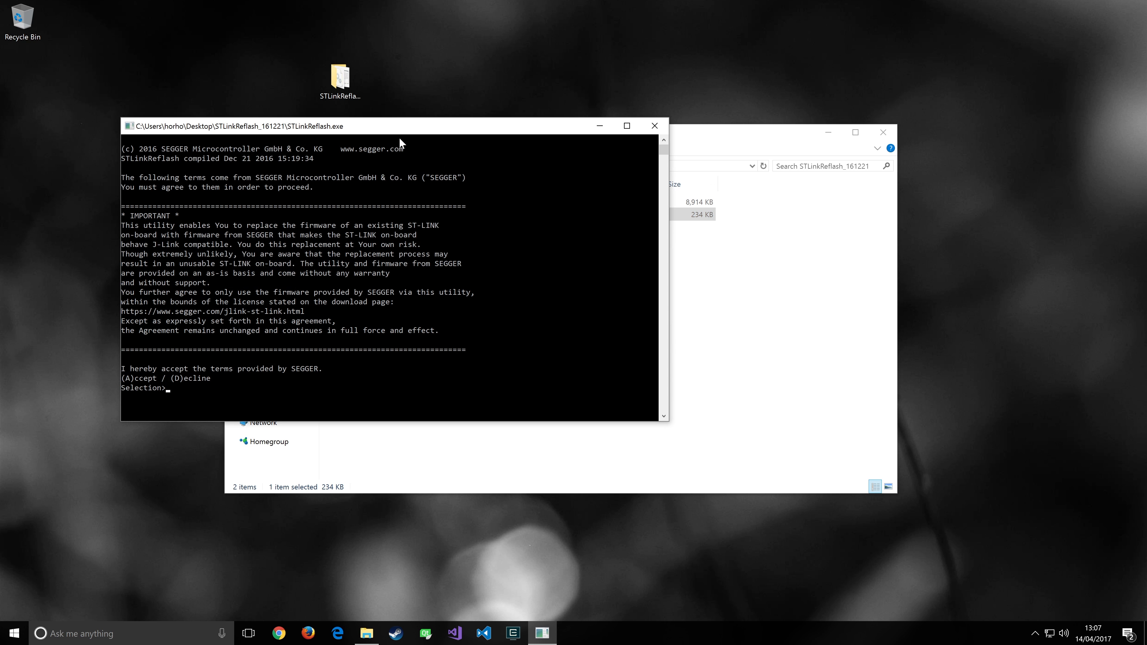
left_click_drag(400, 130, 575, 174)
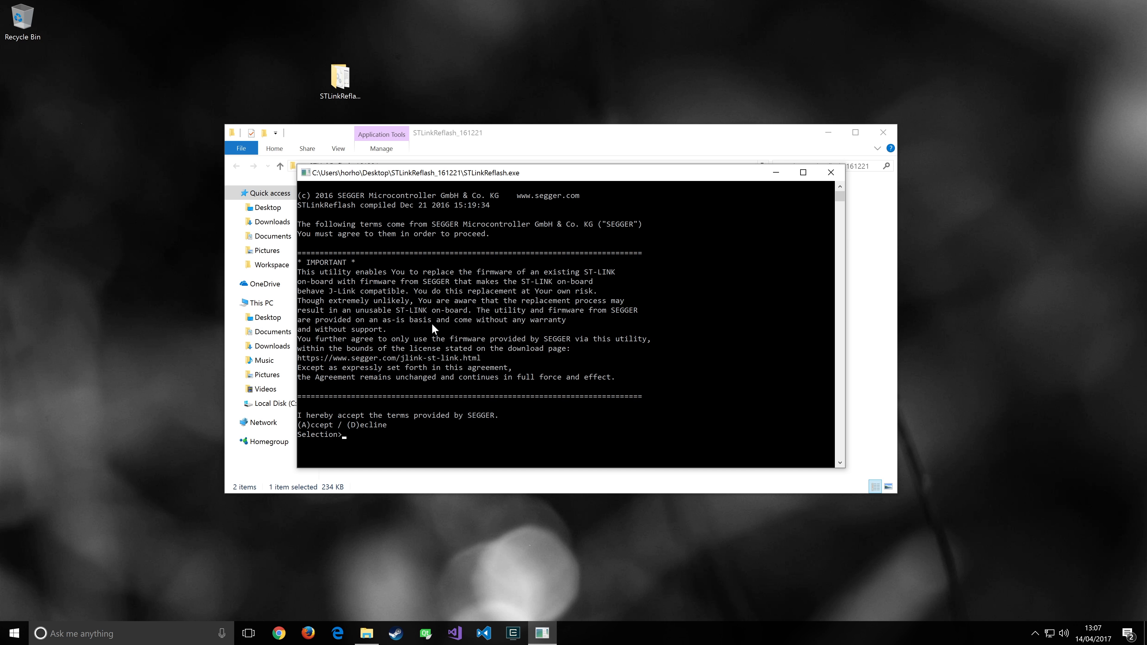
type("a")
key("Return")
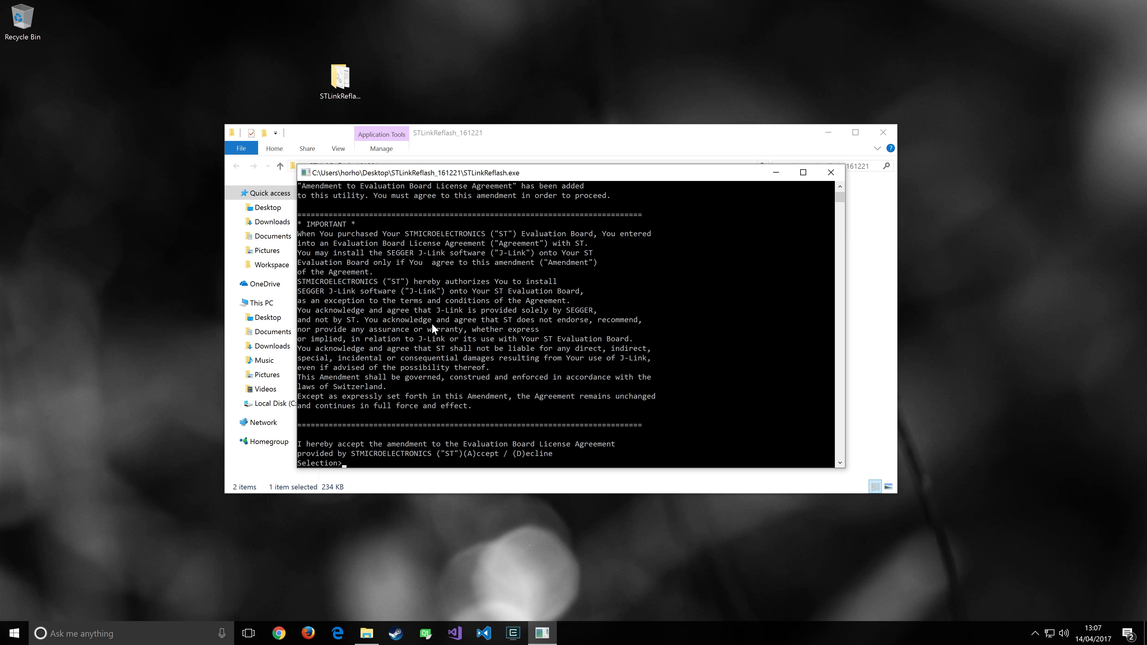
type("a")
key("Return")
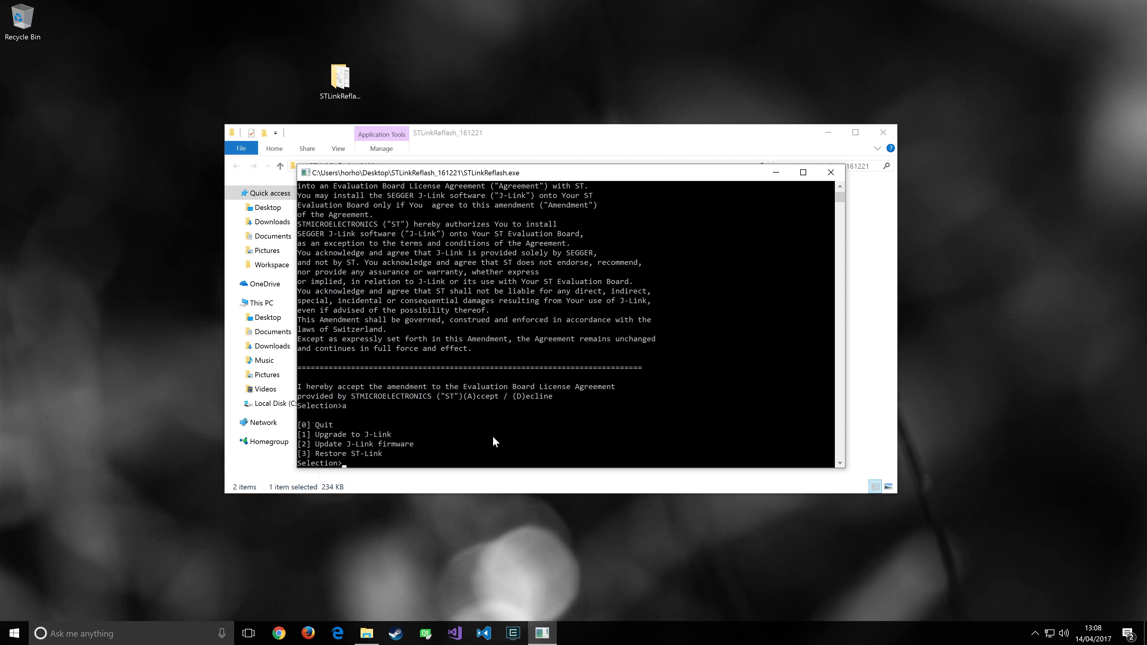
Upgrade the on-board ST-Link to J-Link with option 1, connect the SEGGER J-Link to Windows and close the utility
type("1")
key("Return")
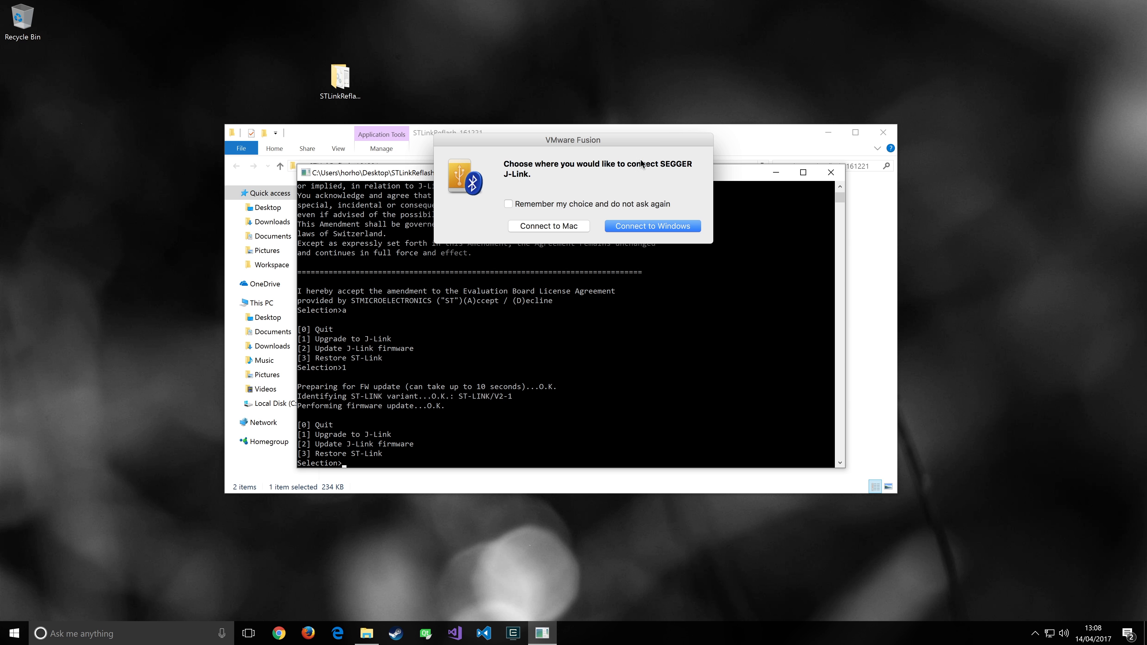
left_click(647, 226)
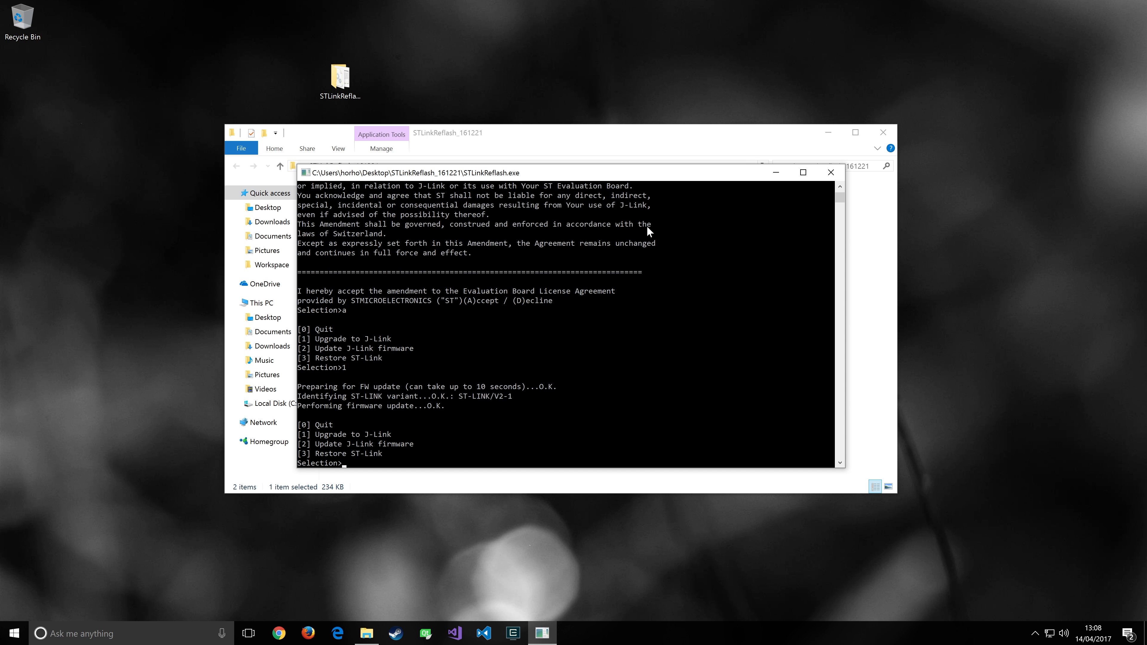
left_click(830, 172)
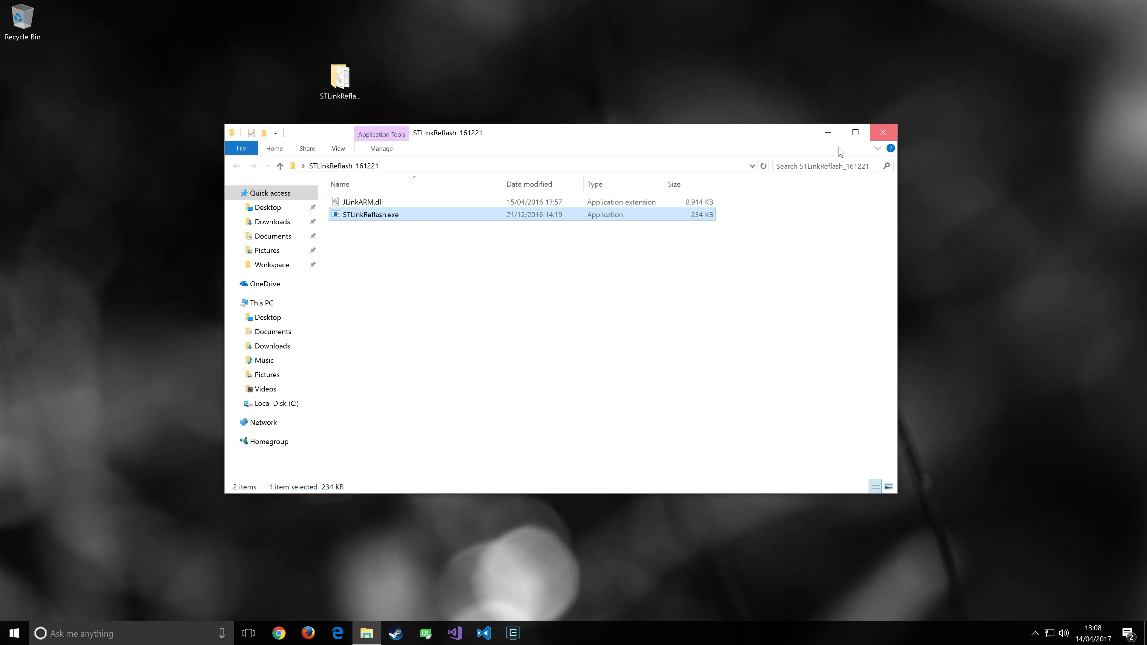
Close the reflash utility's folder and check for the J-Link driver under Universal Serial Bus controllers in Device Manager
left_click(883, 132)
right_click(18, 637)
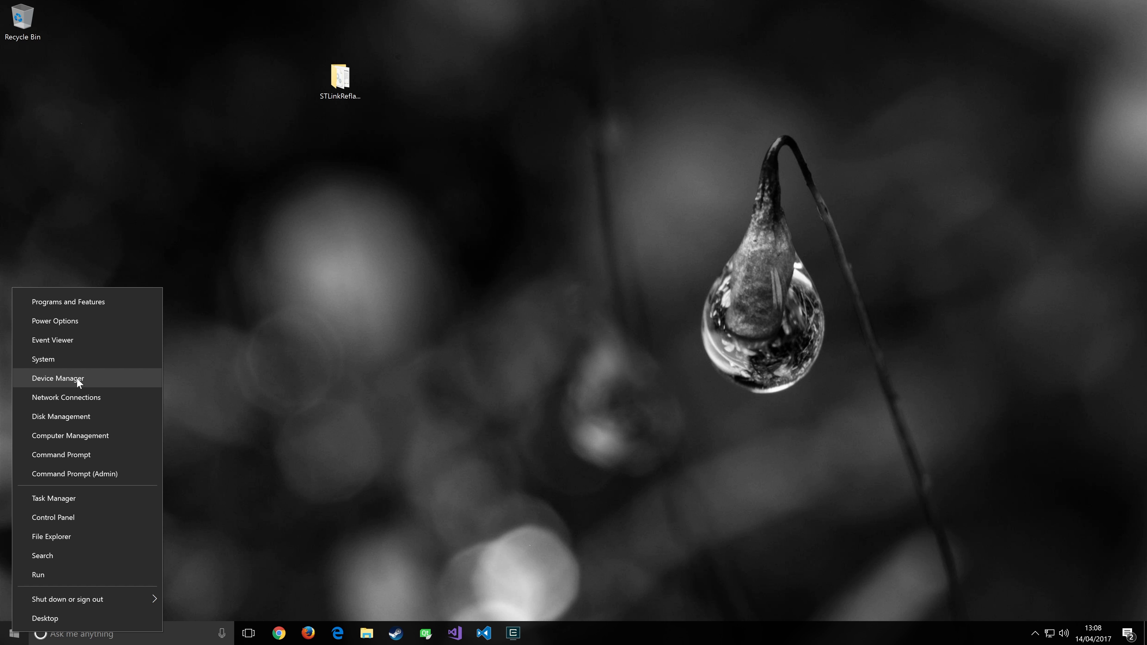
left_click(76, 377)
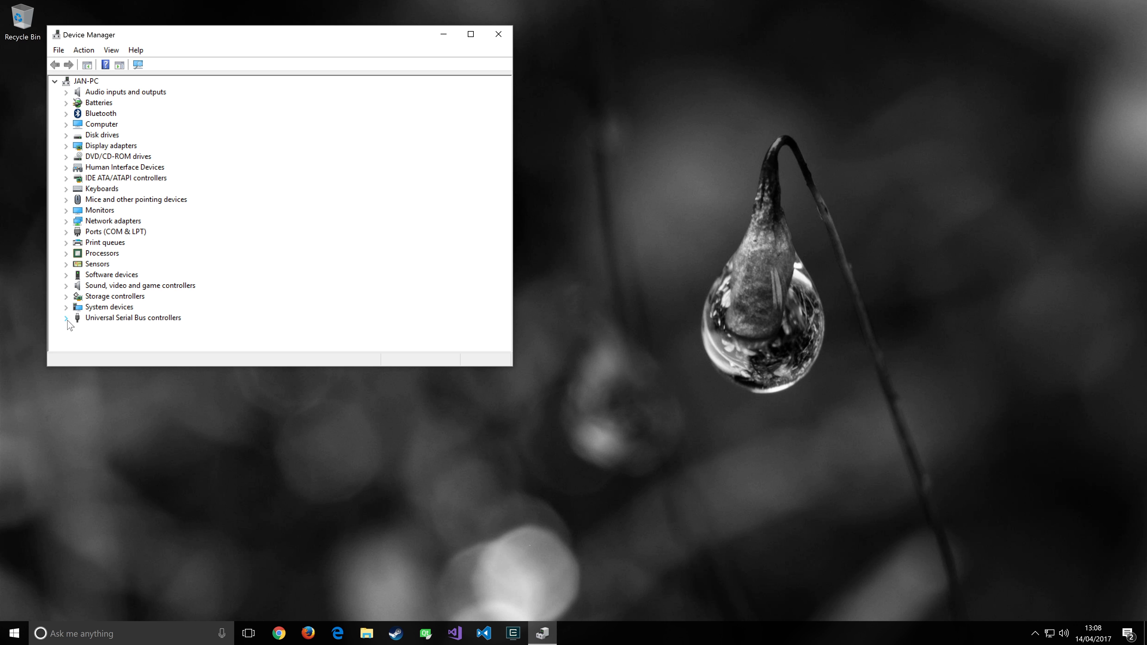
left_click(66, 318)
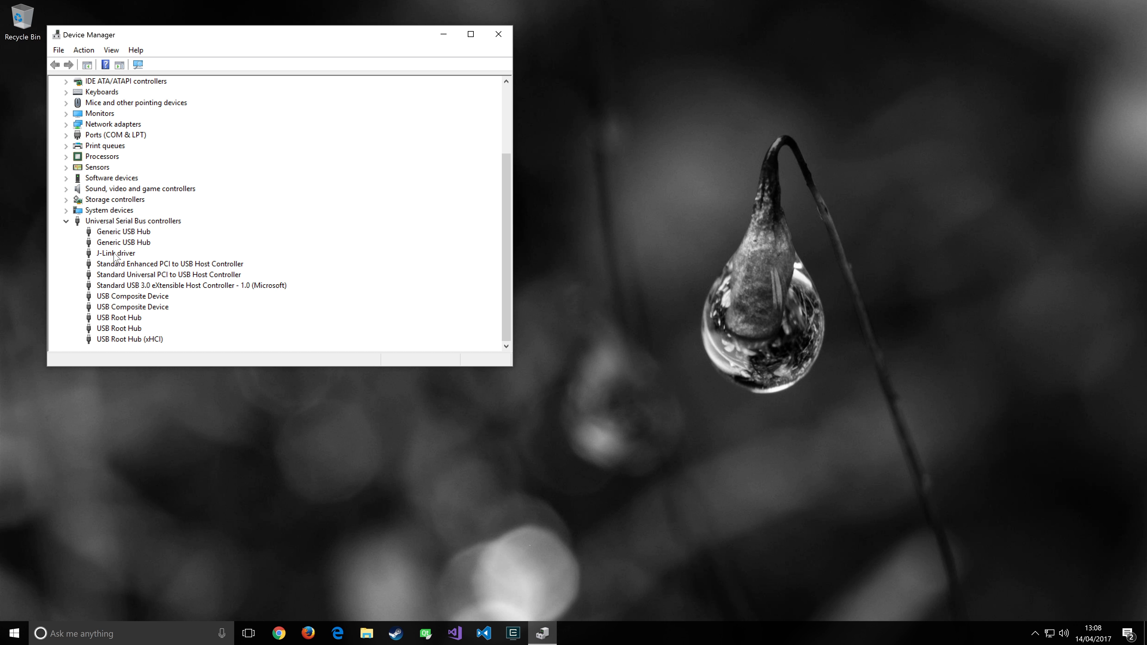
left_click_drag(254, 28, 363, 56)
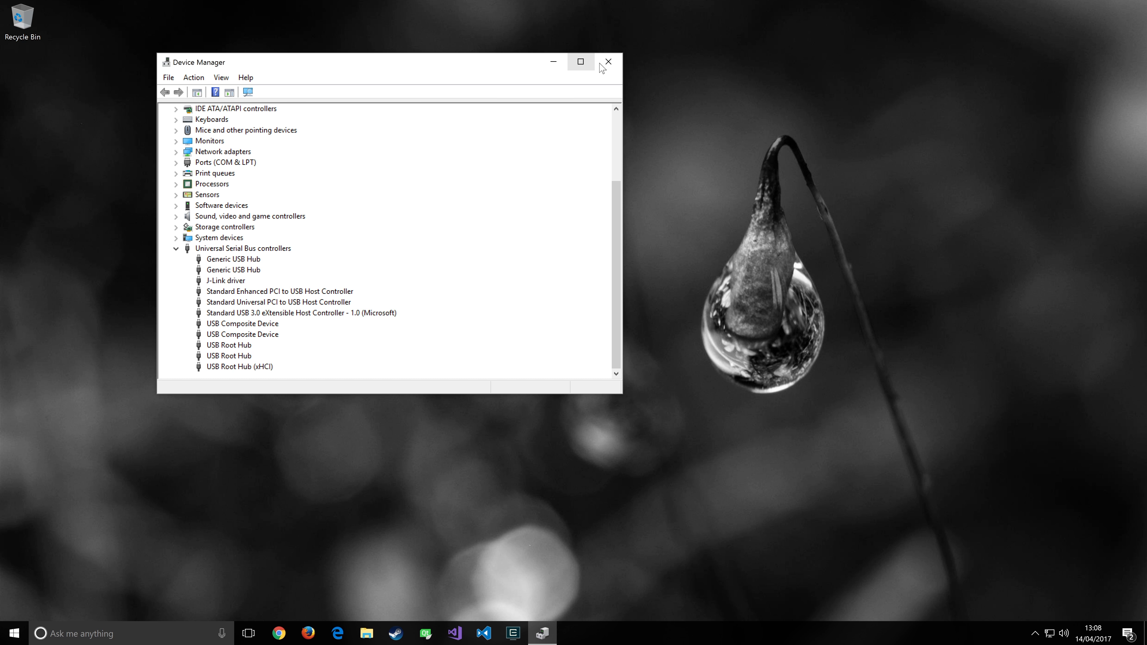
left_click(608, 62)
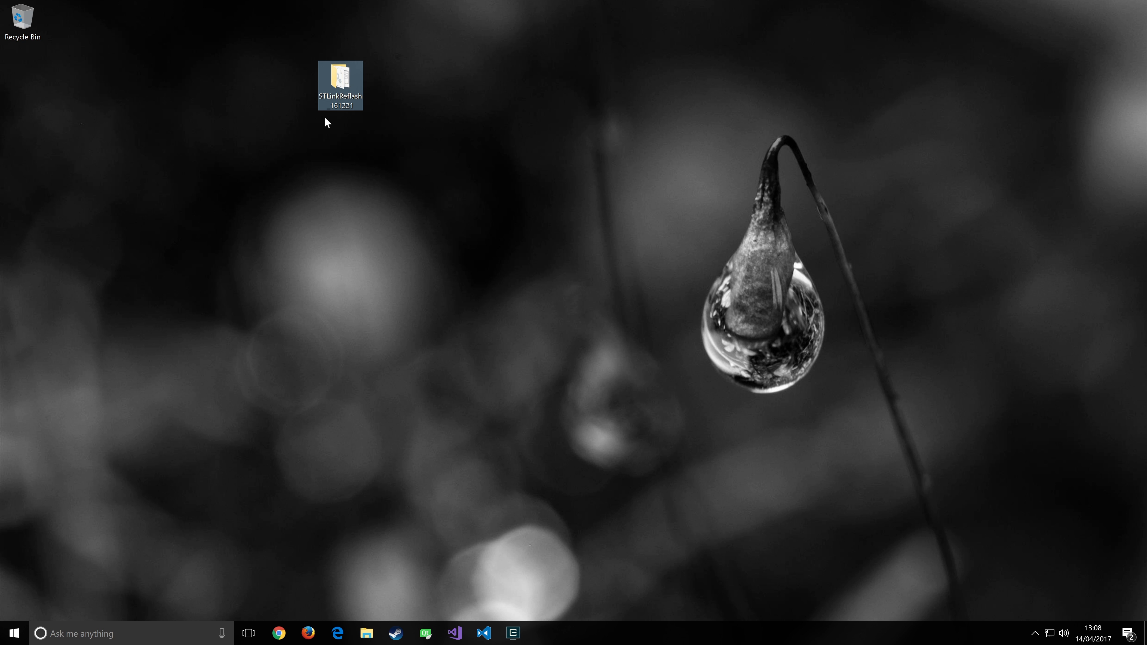
Switch to Safari on macOS and expand the J-Link Software and Documentation Pack on SEGGER's J-Link / J-Trace Downloads page
key("ctrl+Left")
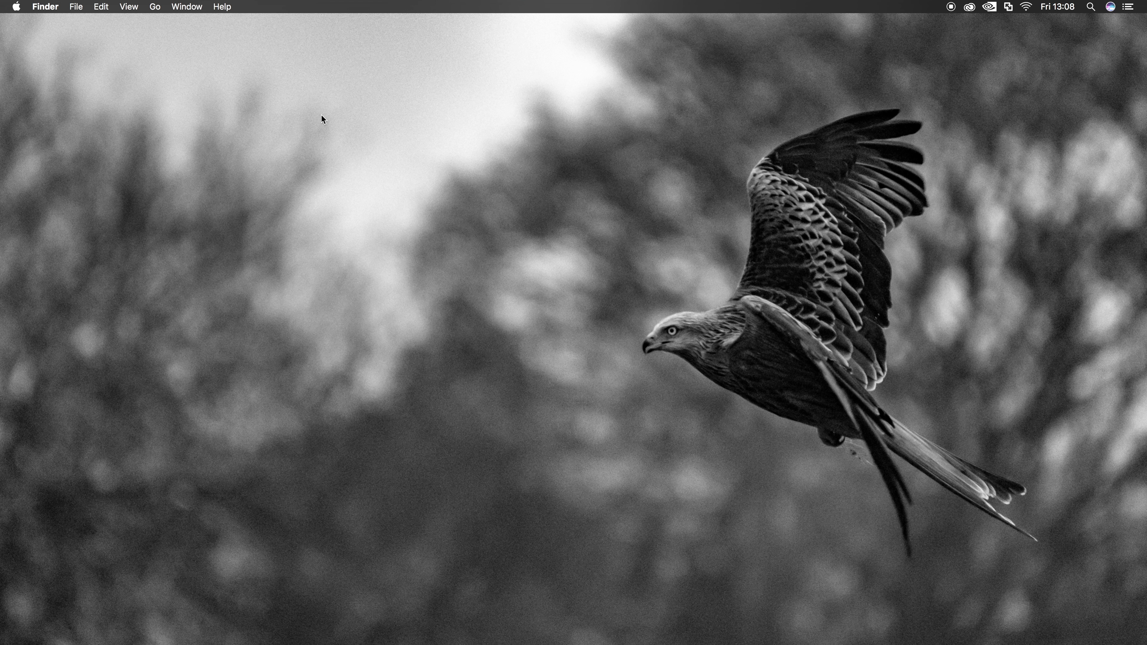
key("ctrl+Left")
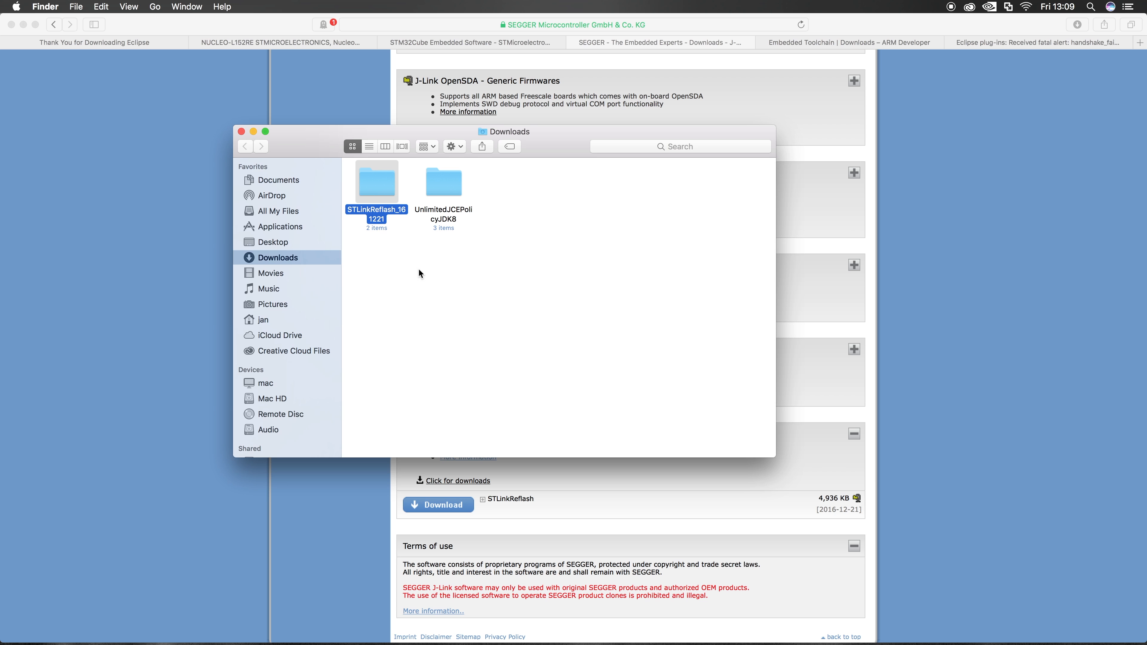
left_click(241, 131)
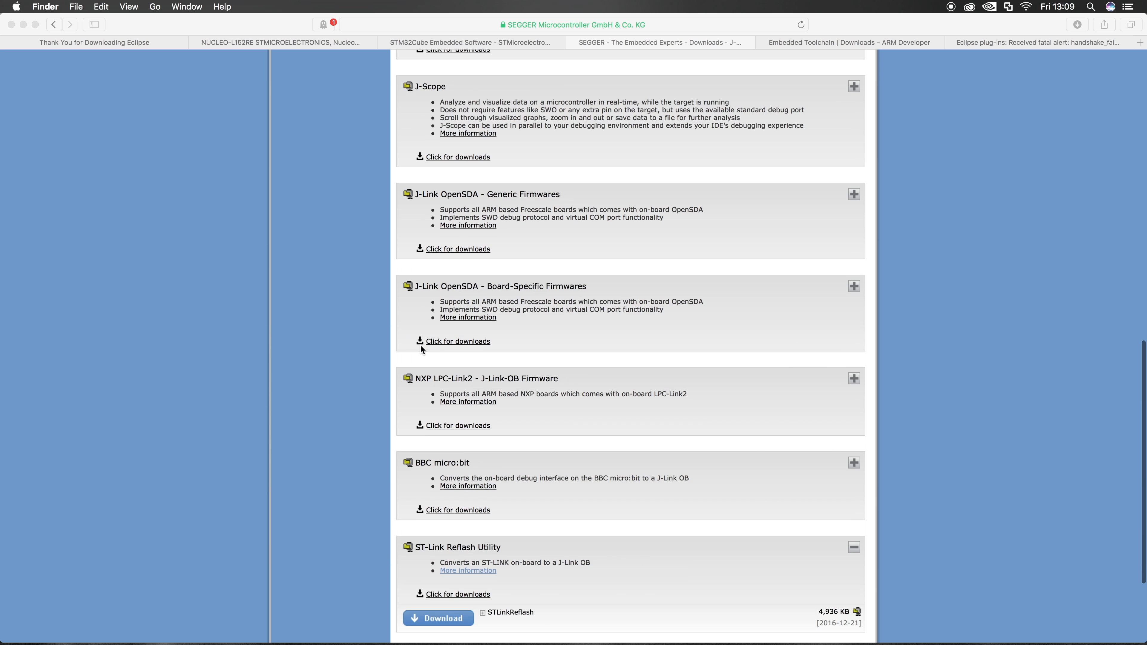
scroll(423, 318, "up", 15)
scroll(424, 211, "up", 5)
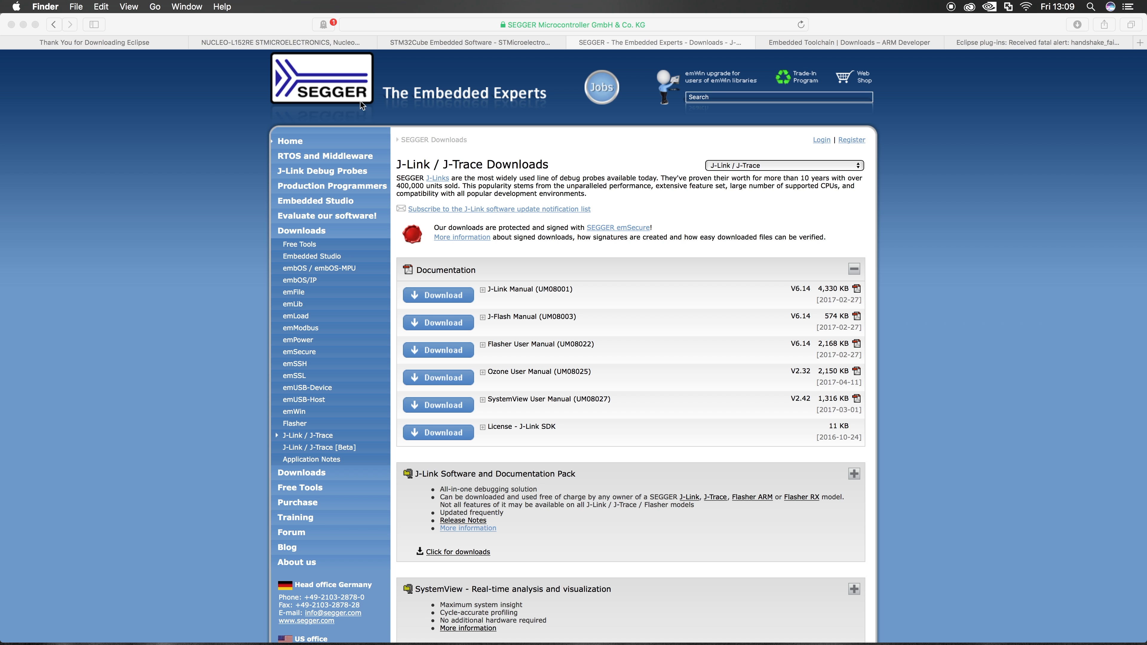
left_click(325, 176)
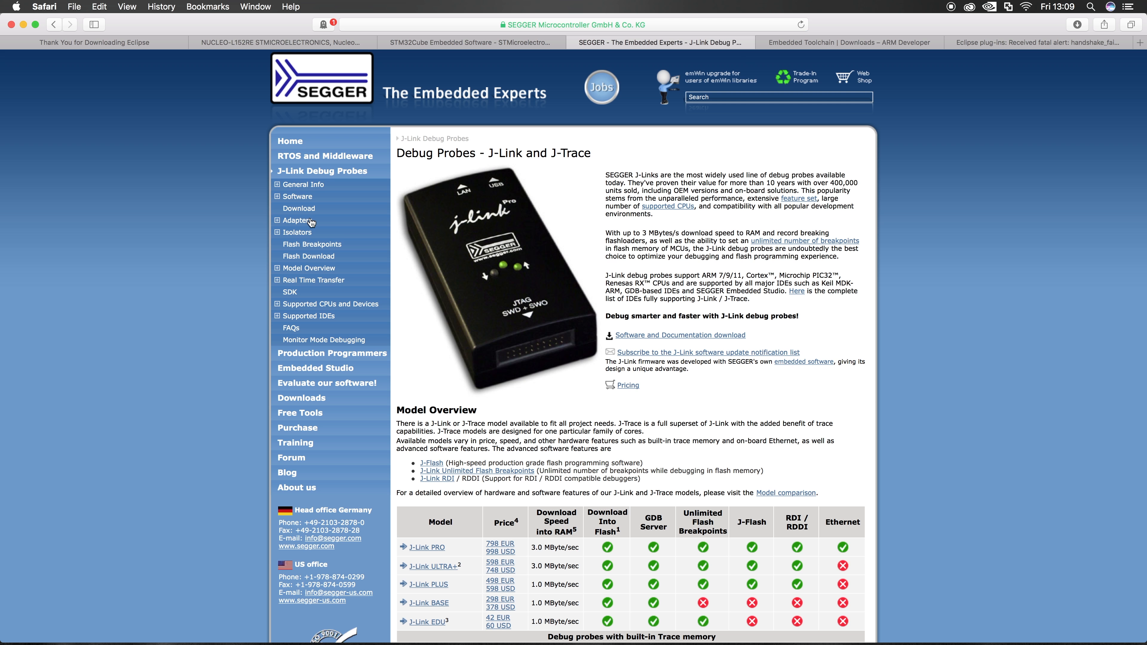
left_click(305, 211)
scroll(519, 271, "down", 3)
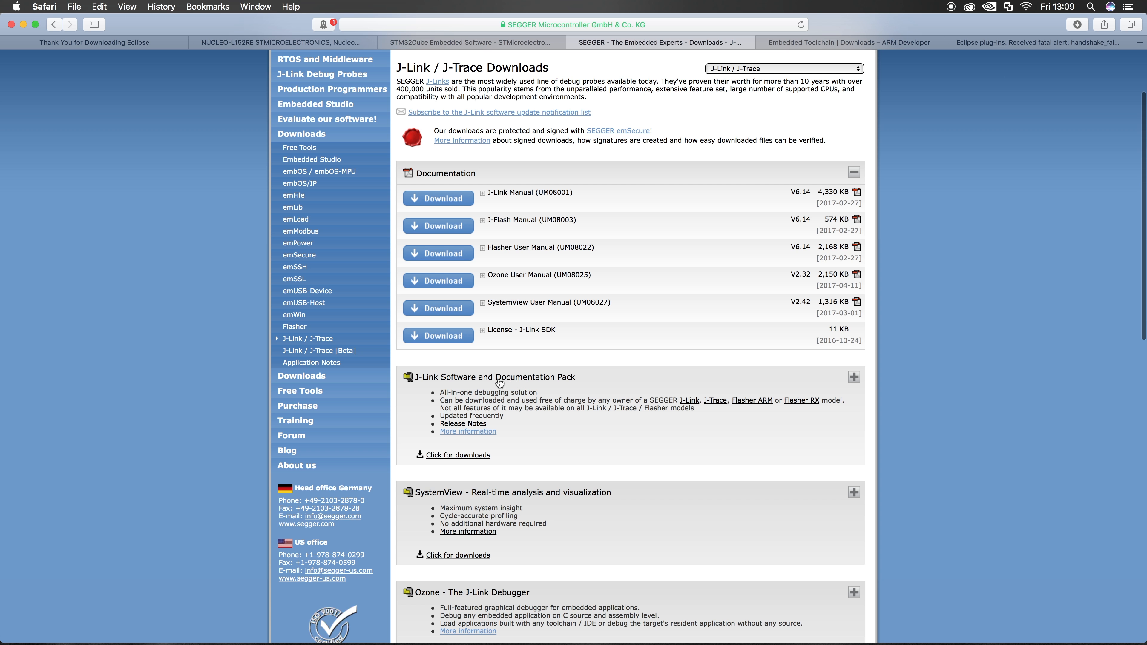
left_click(455, 382)
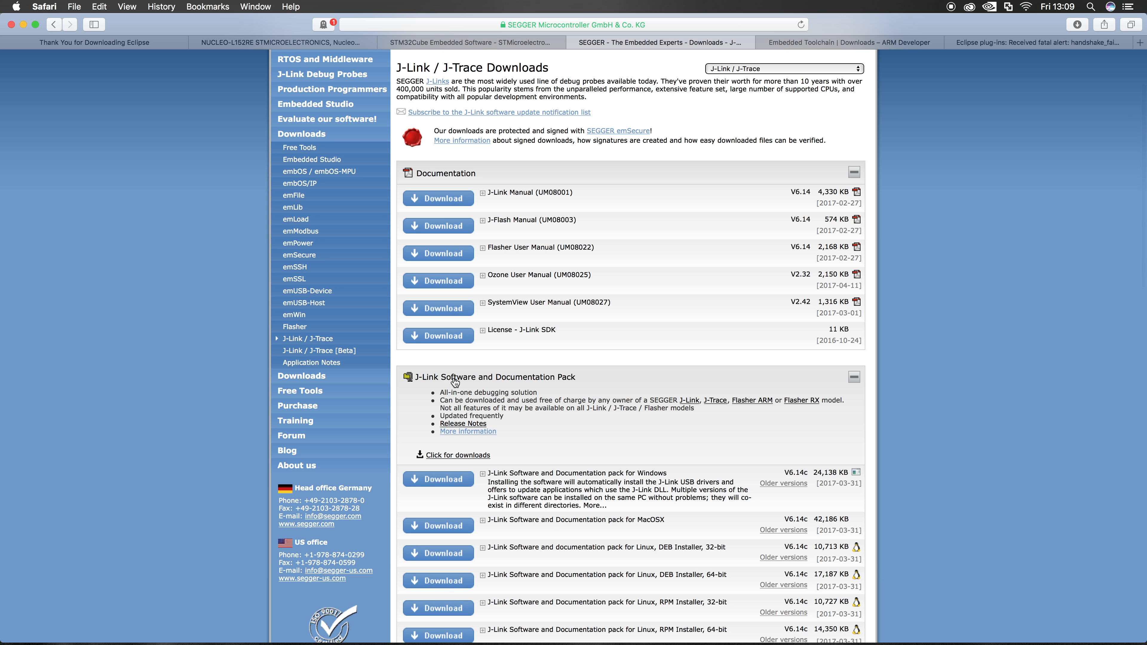
Download the J-Link Software and Documentation pack for MacOSX, accepting the license agreement
scroll(529, 479, "down", 3)
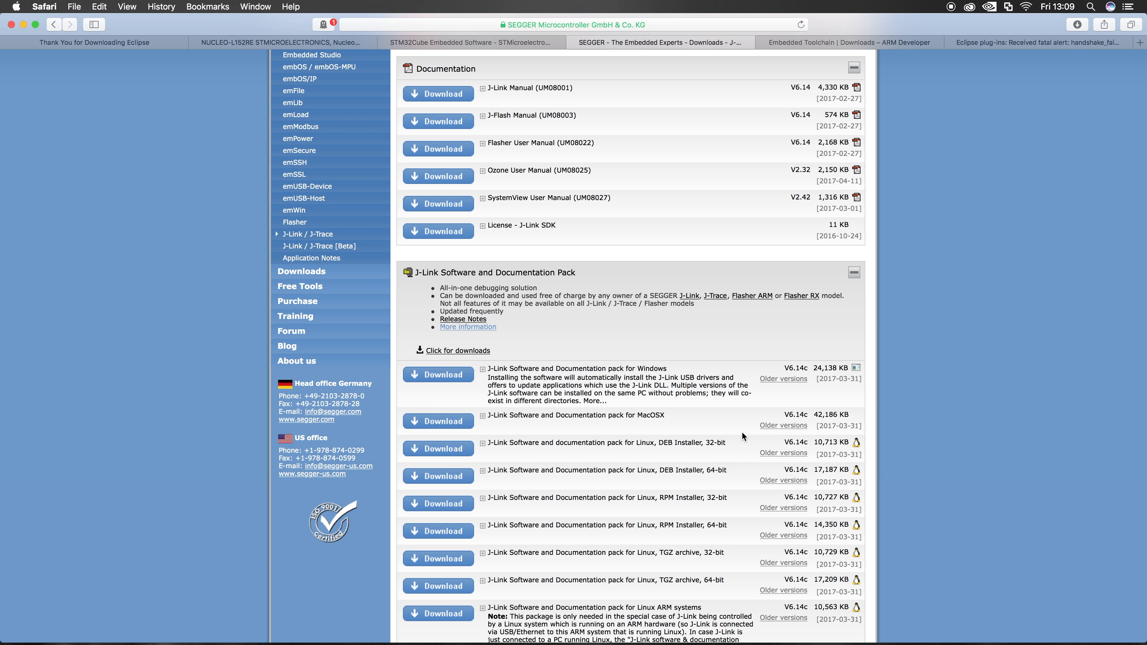
left_click(418, 418)
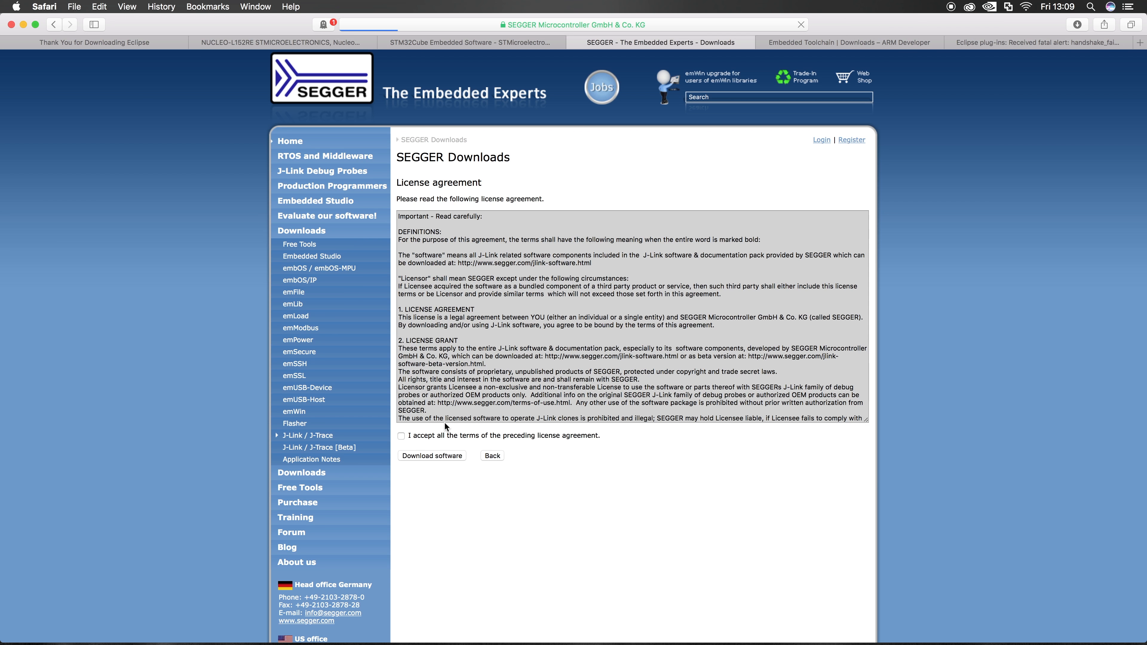
left_click(401, 436)
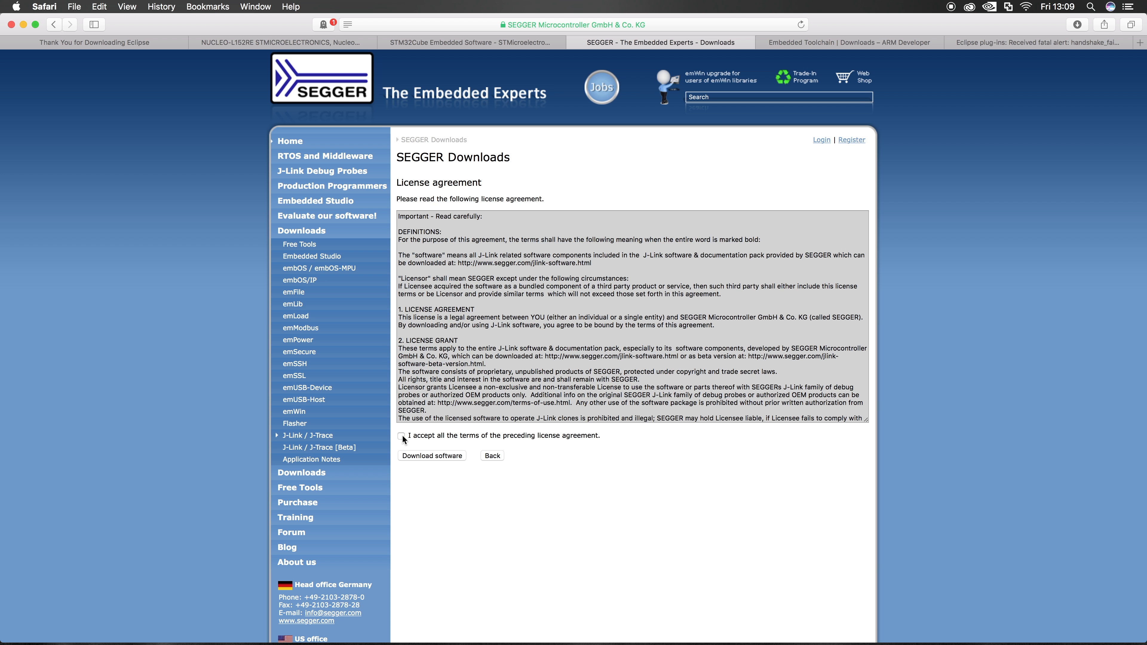
left_click(443, 454)
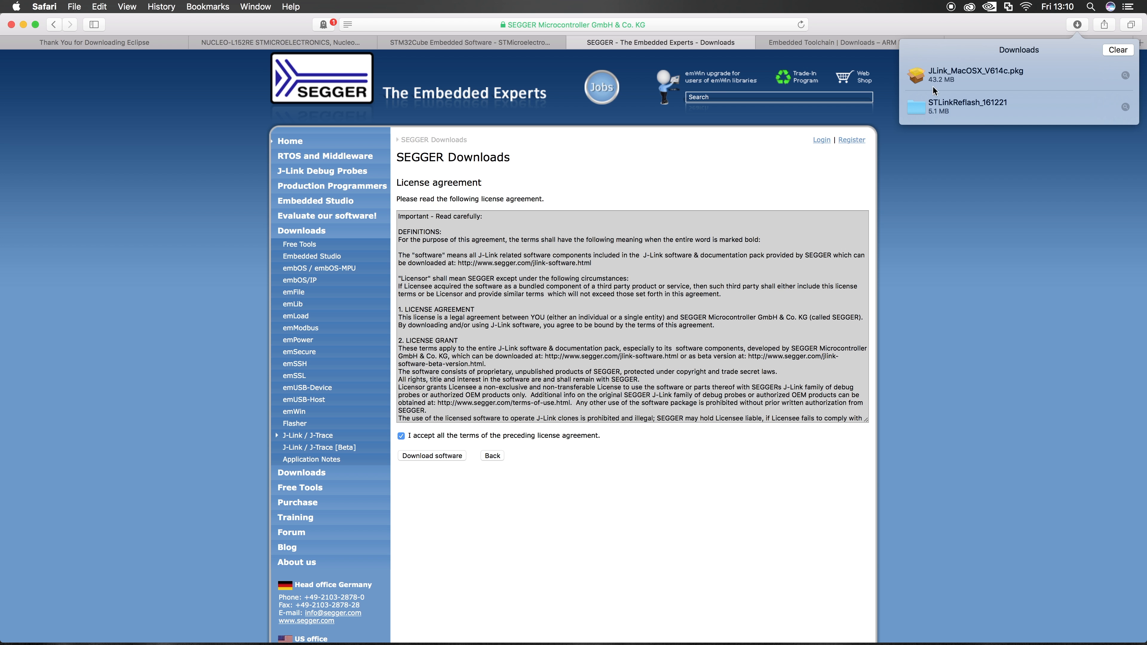
Install J-Link V6.14c from JLink_MacOSX_V614c.pkg, agreeing to the license and authorizing the installation with the account password
double_click(934, 77)
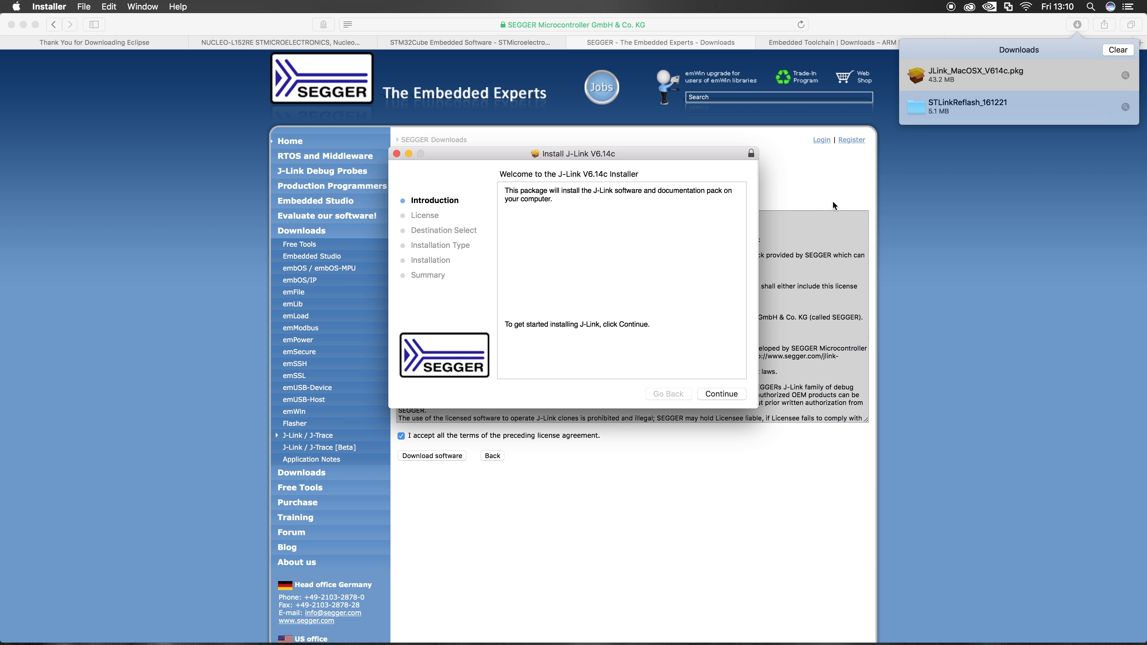
left_click(721, 395)
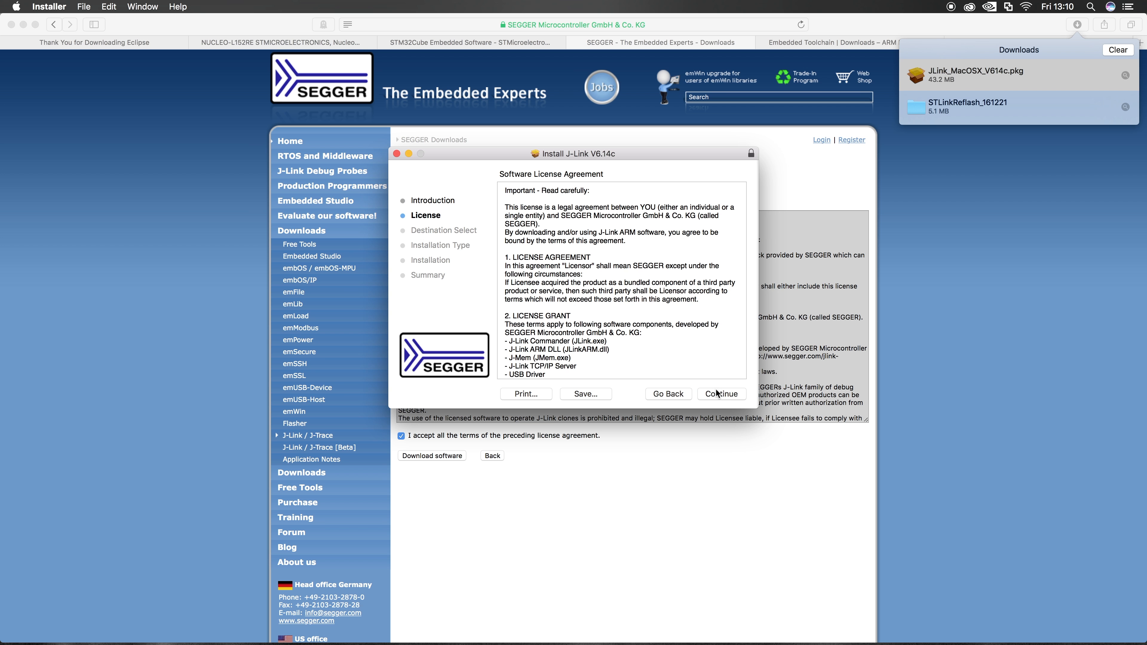
left_click(693, 245)
left_click(724, 394)
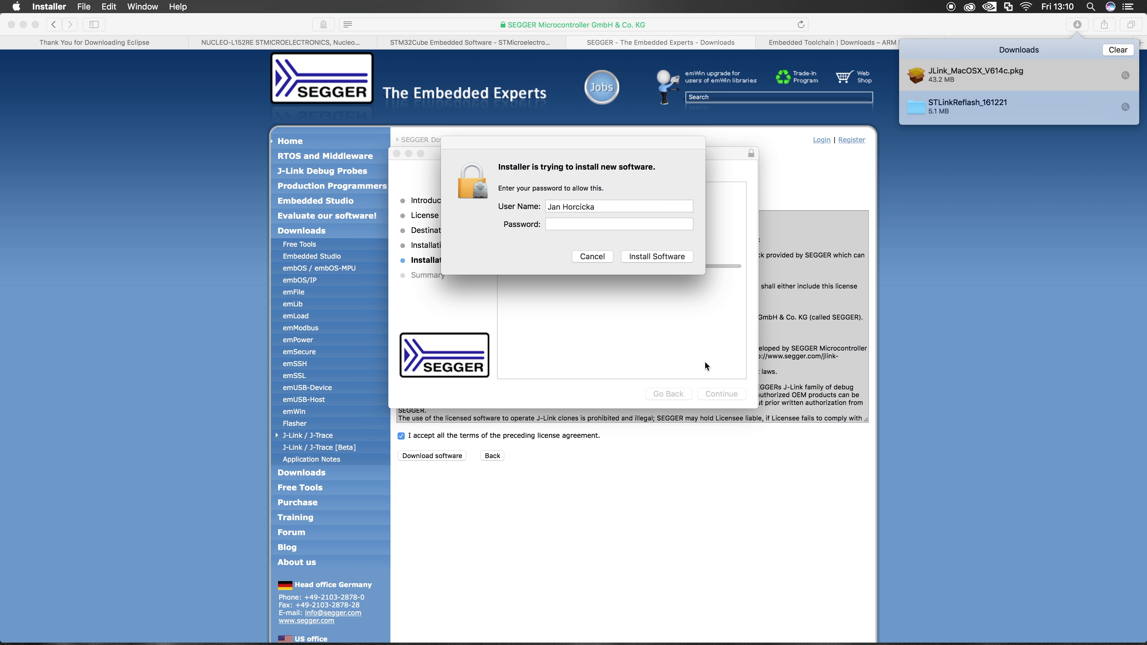
type("••••")
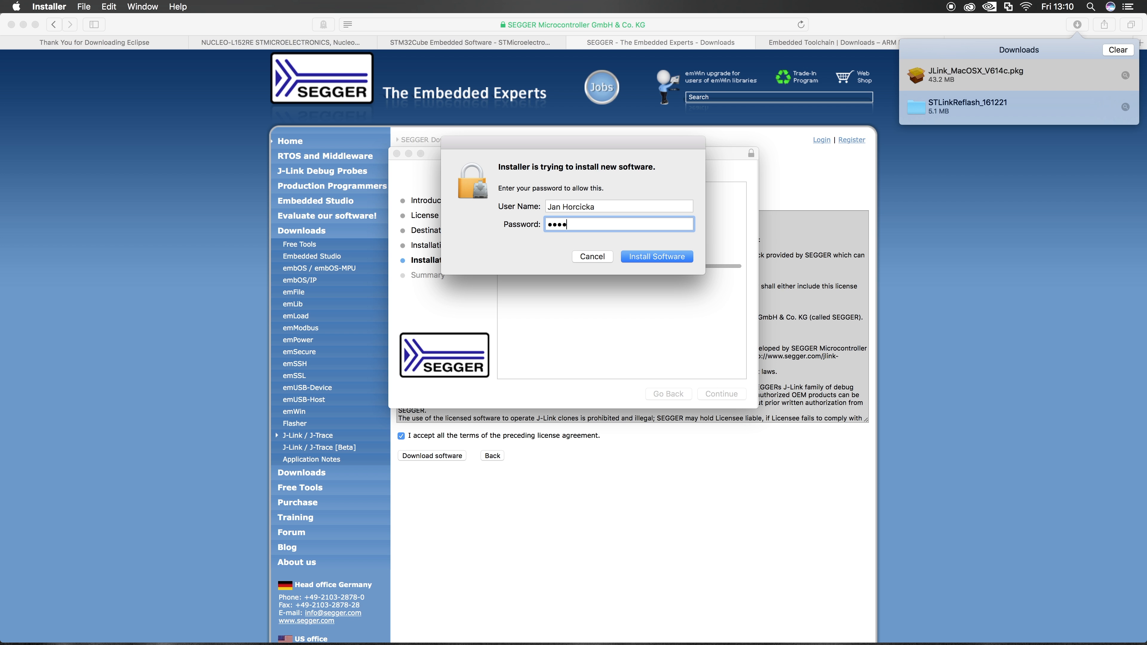
type("•")
key("Return")
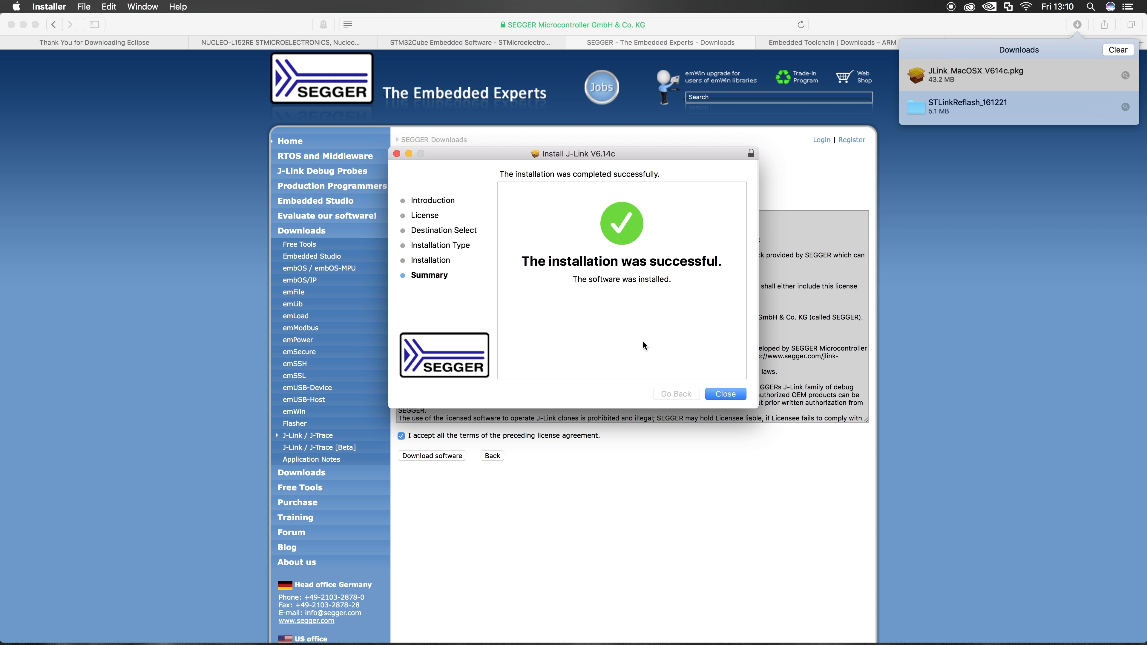
Close the finished J-Link installer, moving its package to the Trash, and clear Safari's downloads list
left_click(728, 395)
left_click(638, 228)
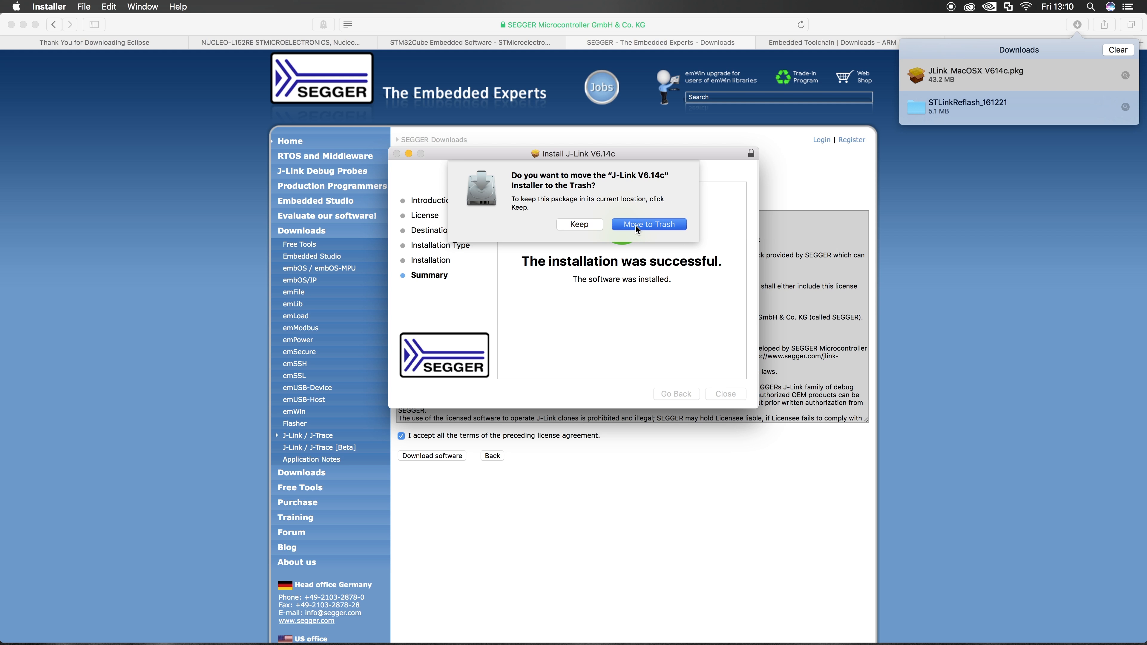
left_click(1125, 53)
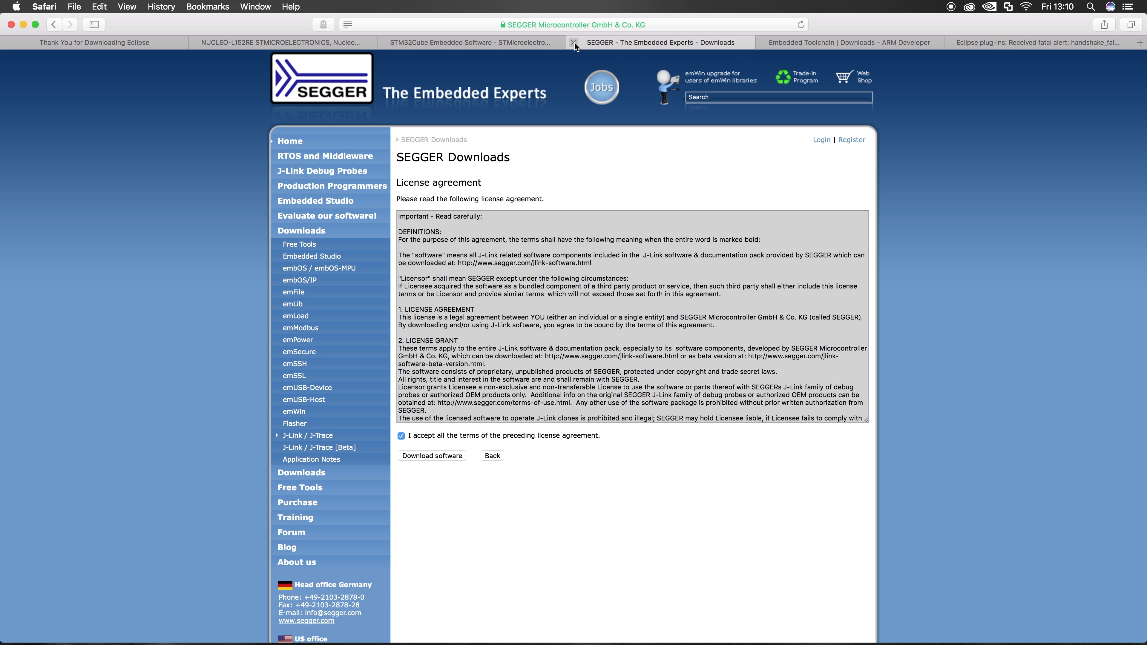
Close the SEGGER, ARM Embedded Toolchain, Eclipse plug-ins and Eclipse download pages, keeping the NUCLEO-L152RE and STM32Cube pages open
left_click(573, 42)
left_click(694, 42)
left_click(860, 43)
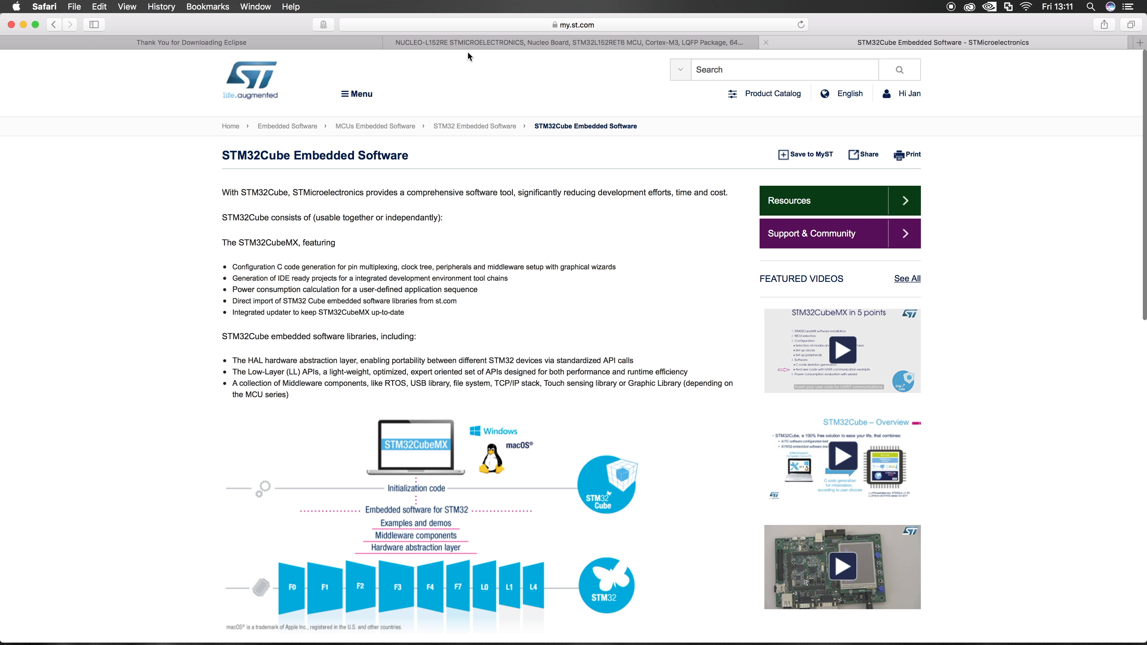
left_click(544, 42)
left_click(194, 43)
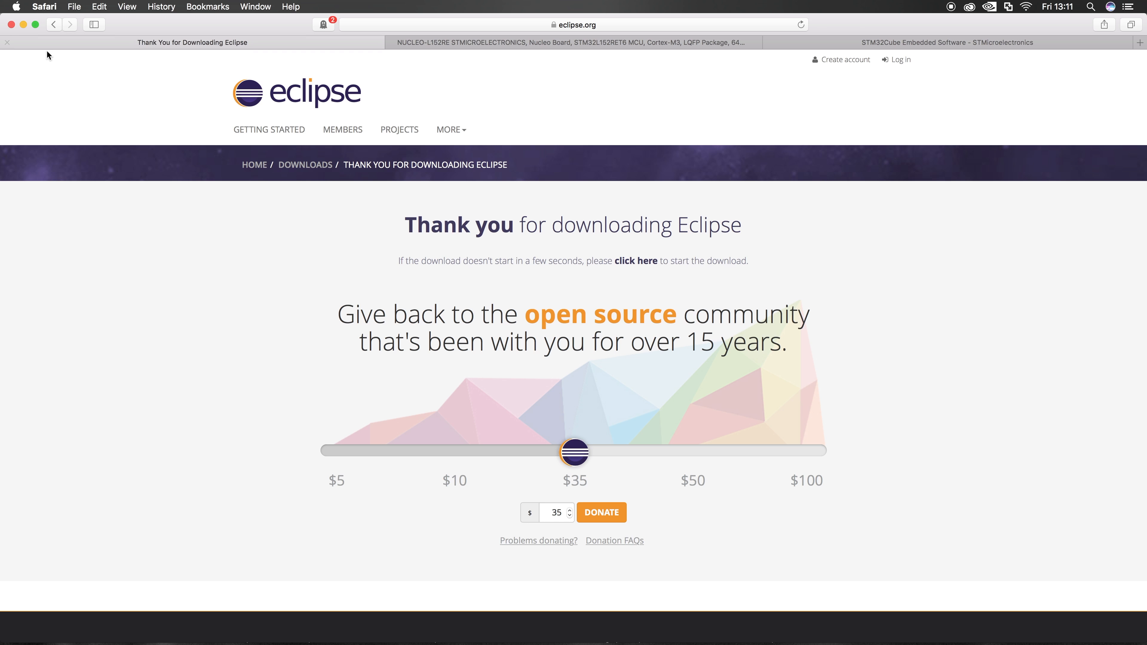
left_click(9, 44)
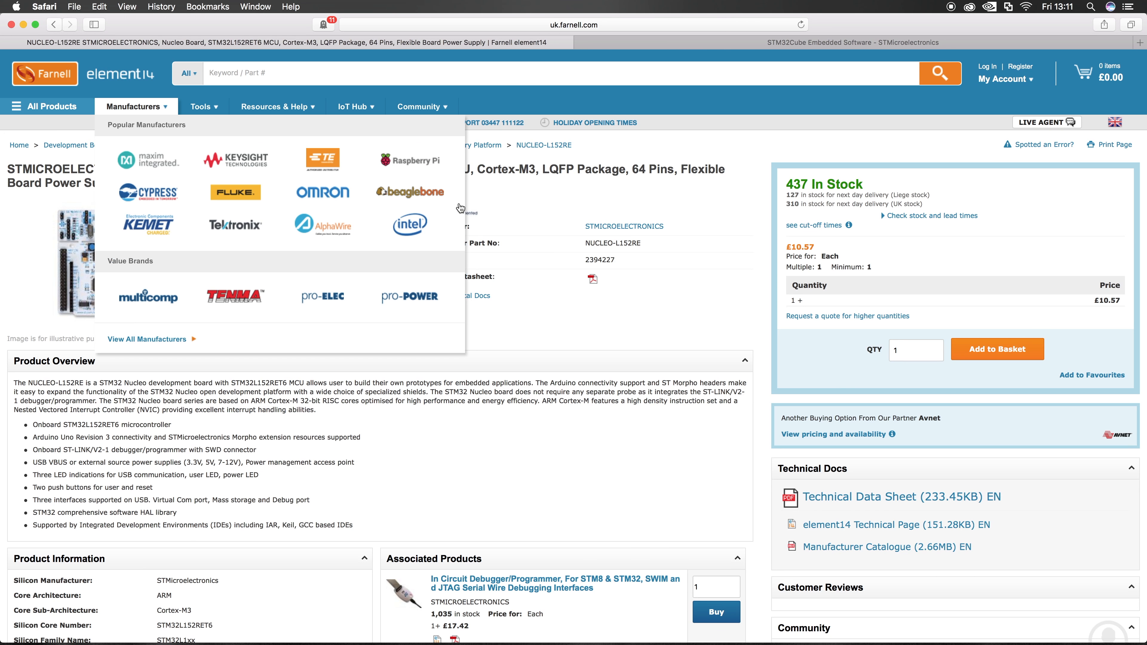
Launch Eclipse from the macOS desktop and close its Welcome page
key("ctrl+Right")
mouse_move(661, 643)
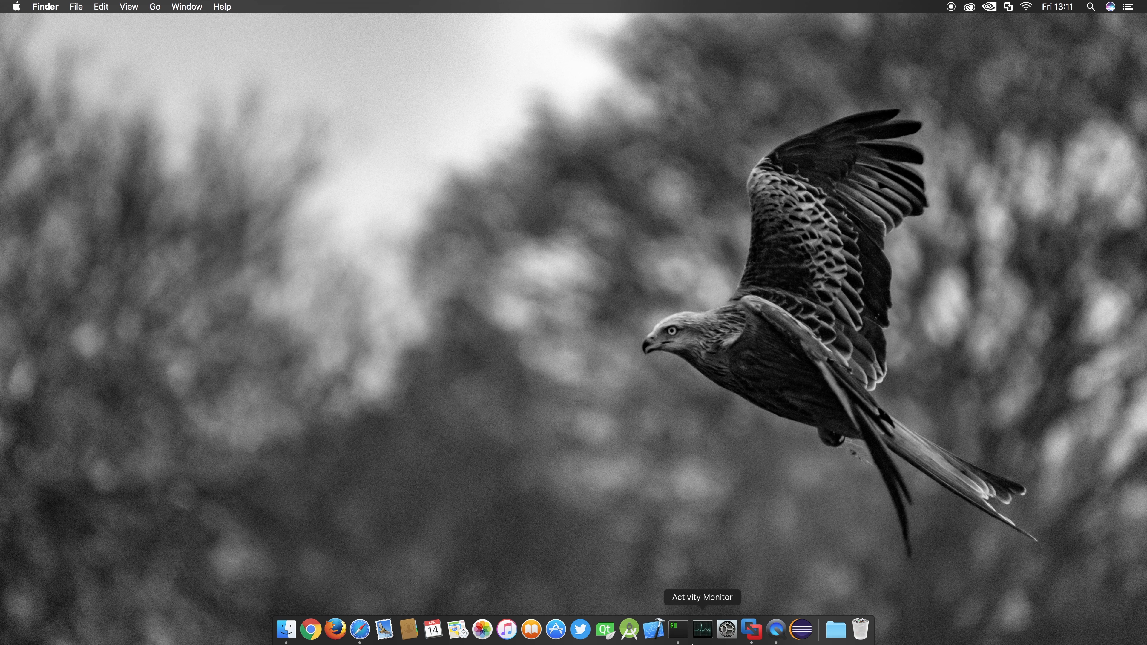
left_click(805, 633)
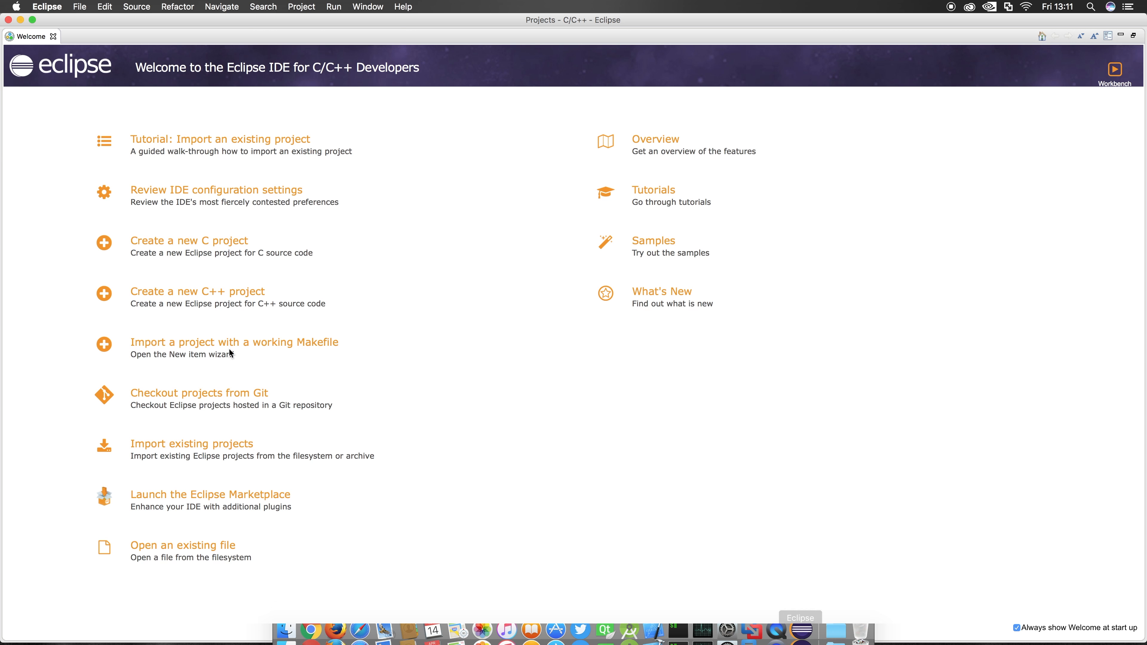
left_click(53, 36)
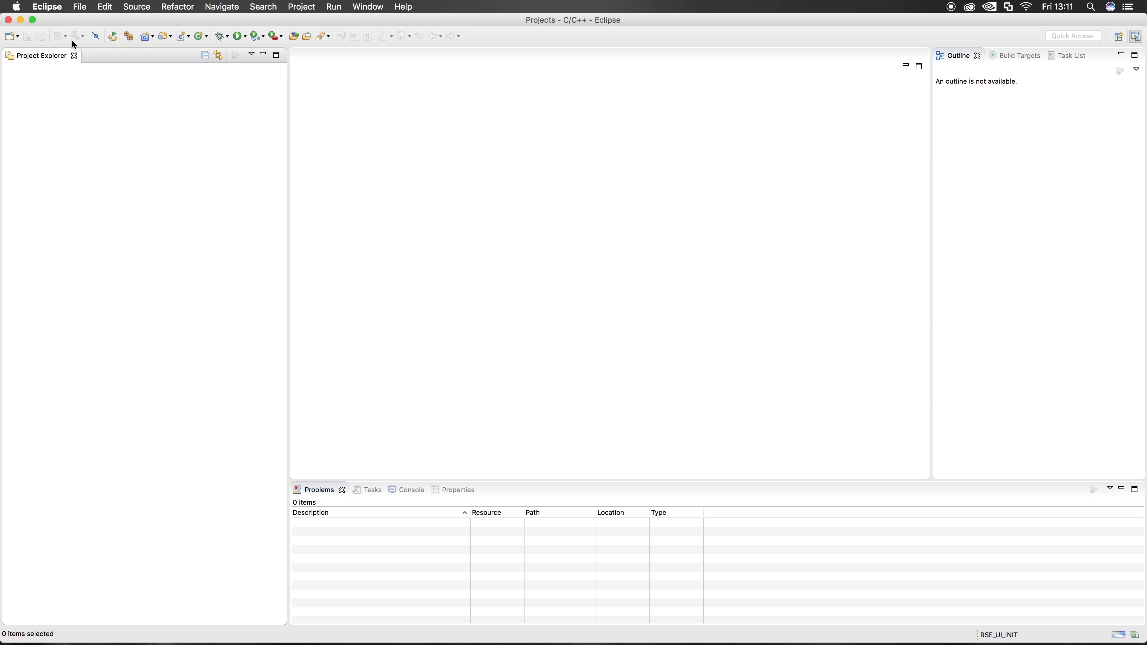
Open the SEGGER J-Link page in Eclipse's preferences by filtering for "segge"
left_click(47, 7)
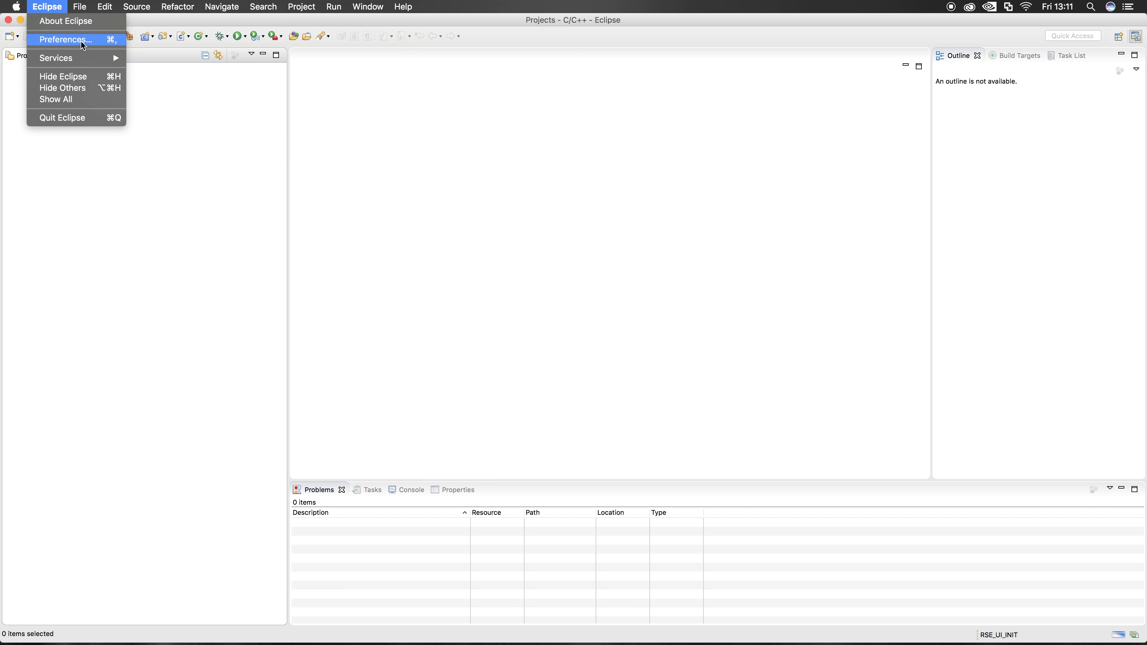
left_click(81, 40)
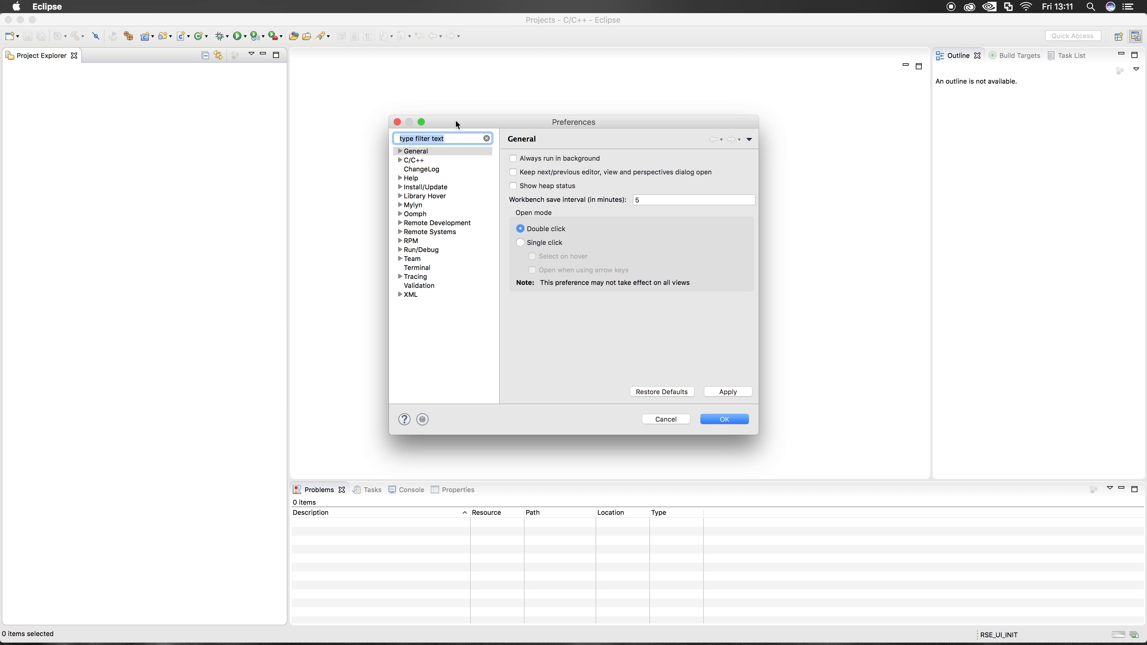
left_click_drag(467, 124, 520, 98)
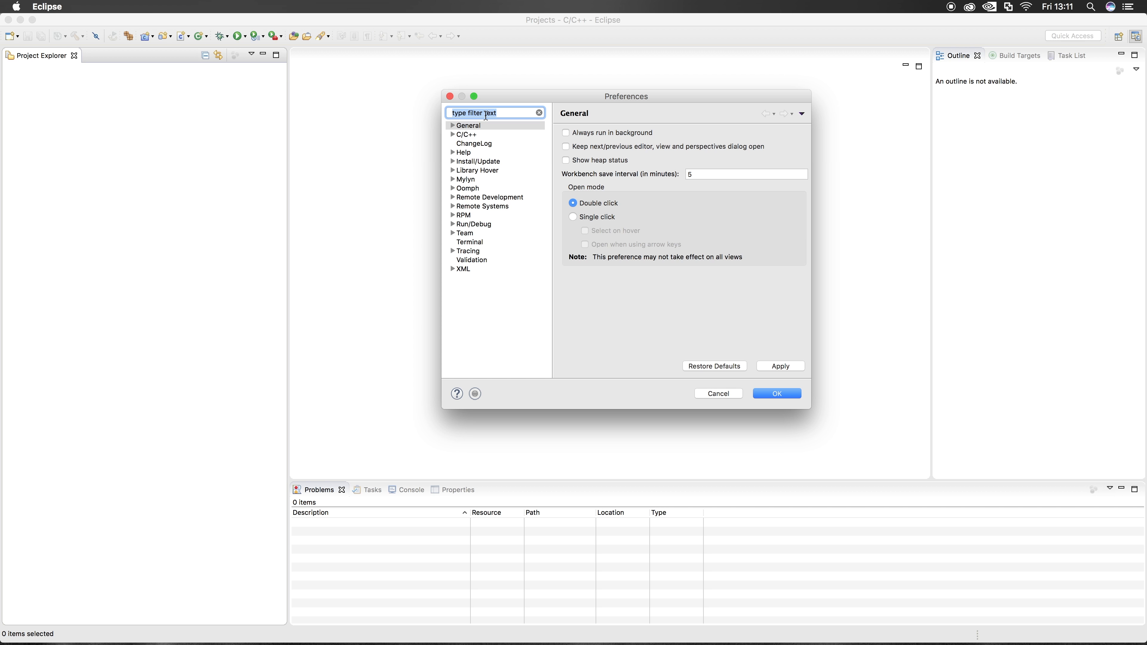
type("segge")
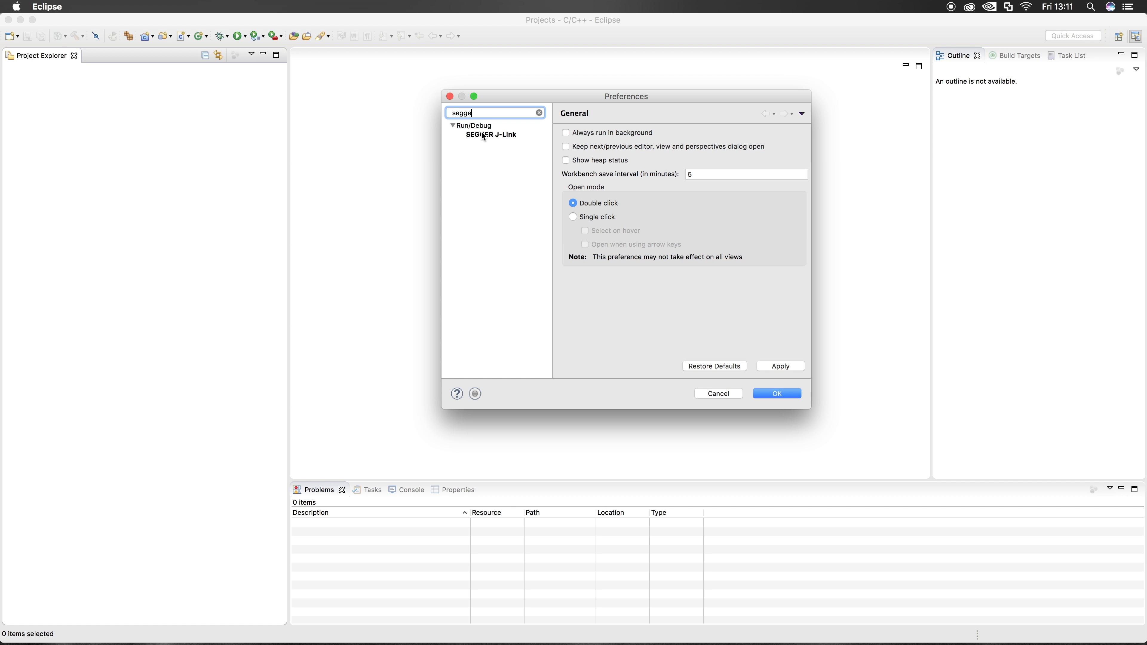
left_click(486, 134)
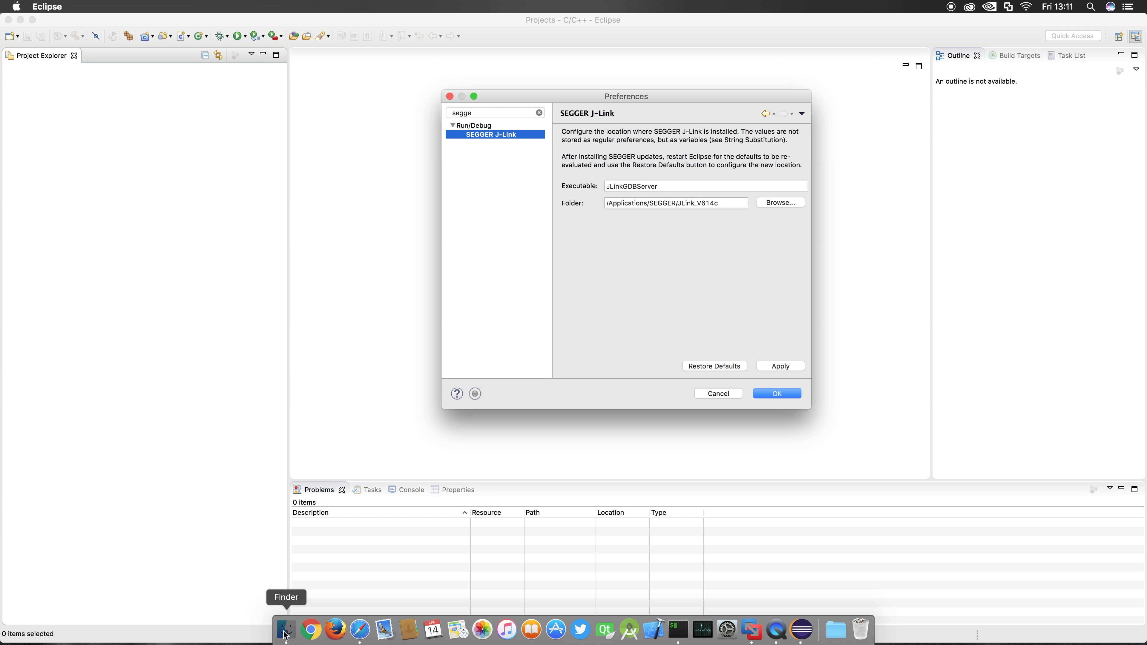
Examine the contents of the JLink_V614c folder under Applications/SEGGER in Finder, close the window and return to Eclipse's preferences
left_click(286, 630)
left_click_drag(316, 135, 270, 260)
left_click(231, 349)
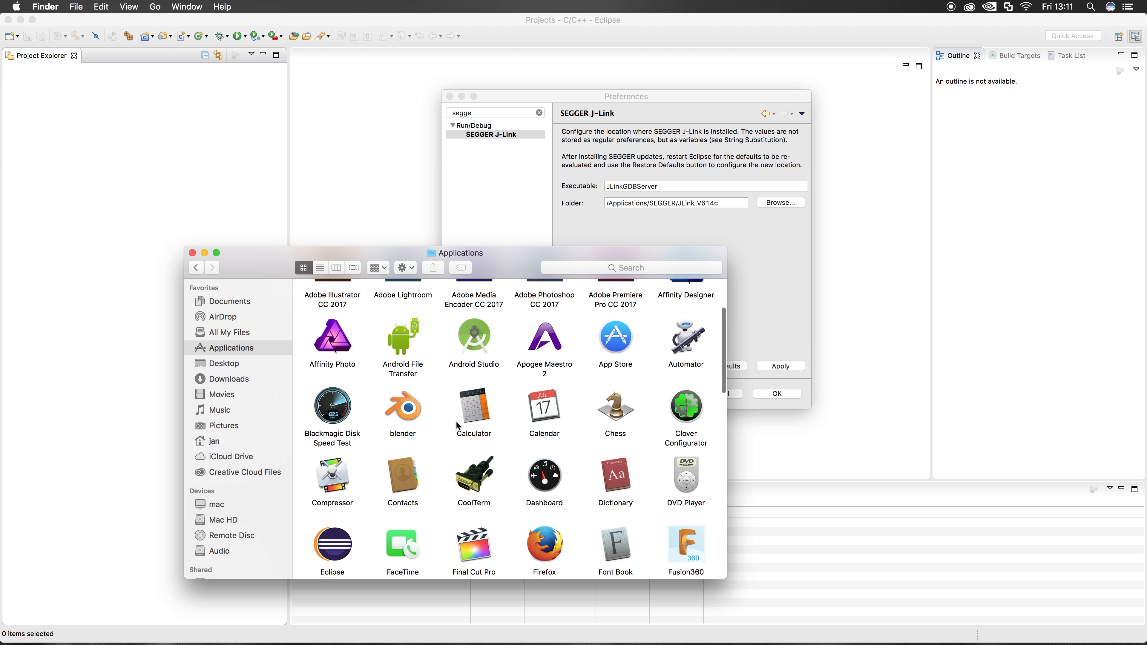
scroll(458, 426, "down", 15)
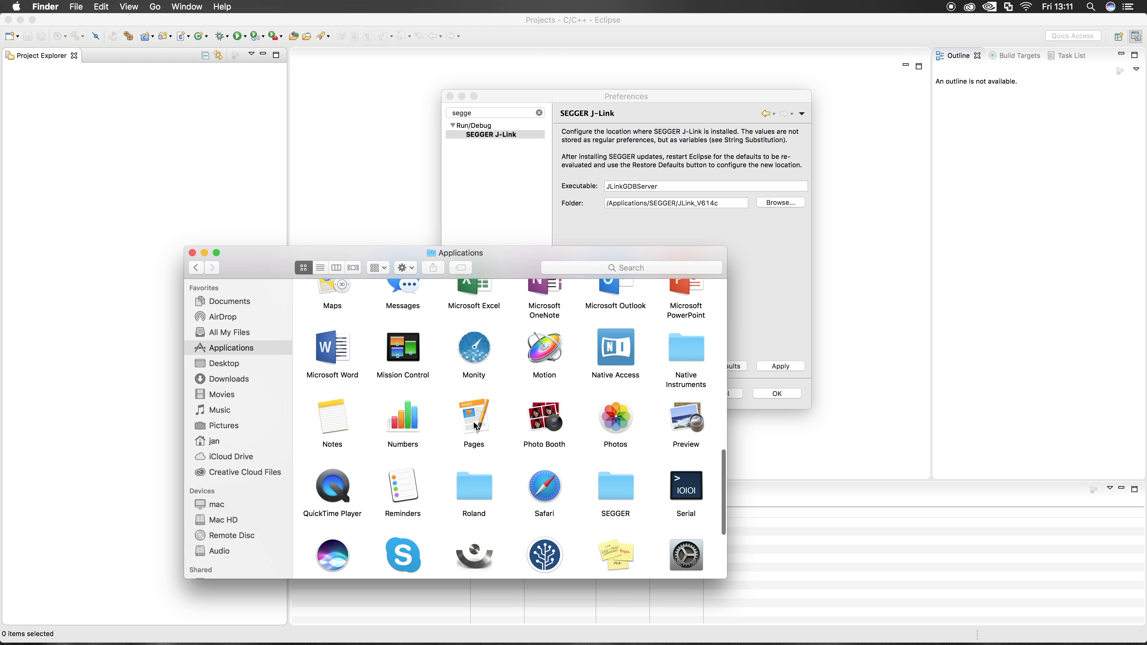
scroll(476, 427, "down", 5)
double_click(615, 386)
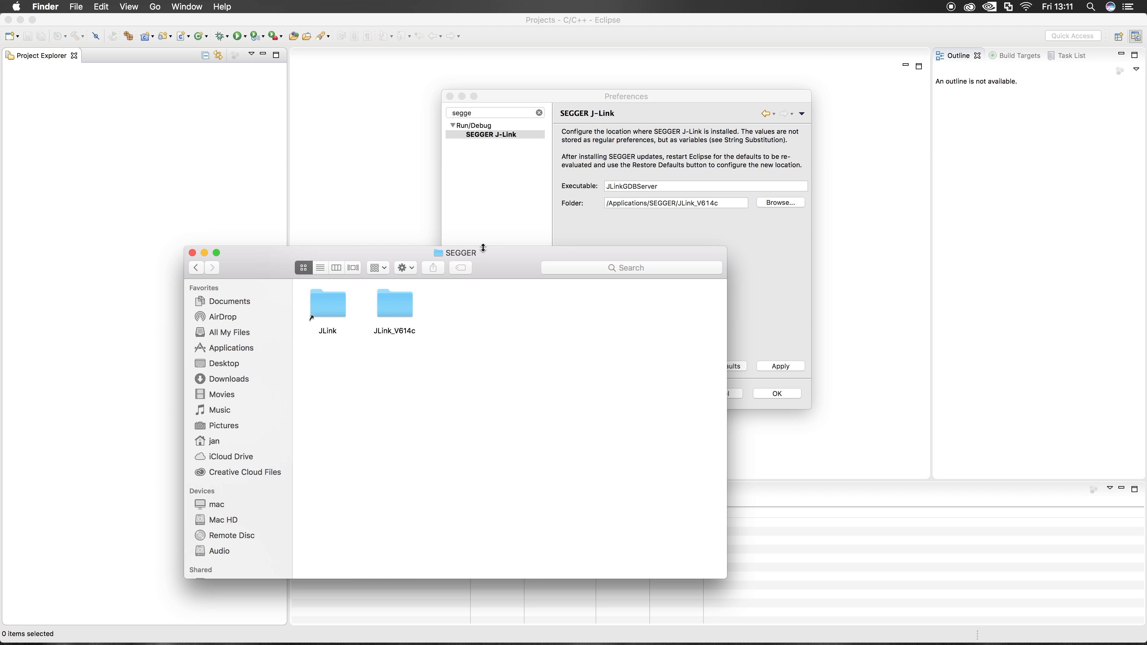
left_click_drag(508, 264, 769, 269)
left_click(660, 319)
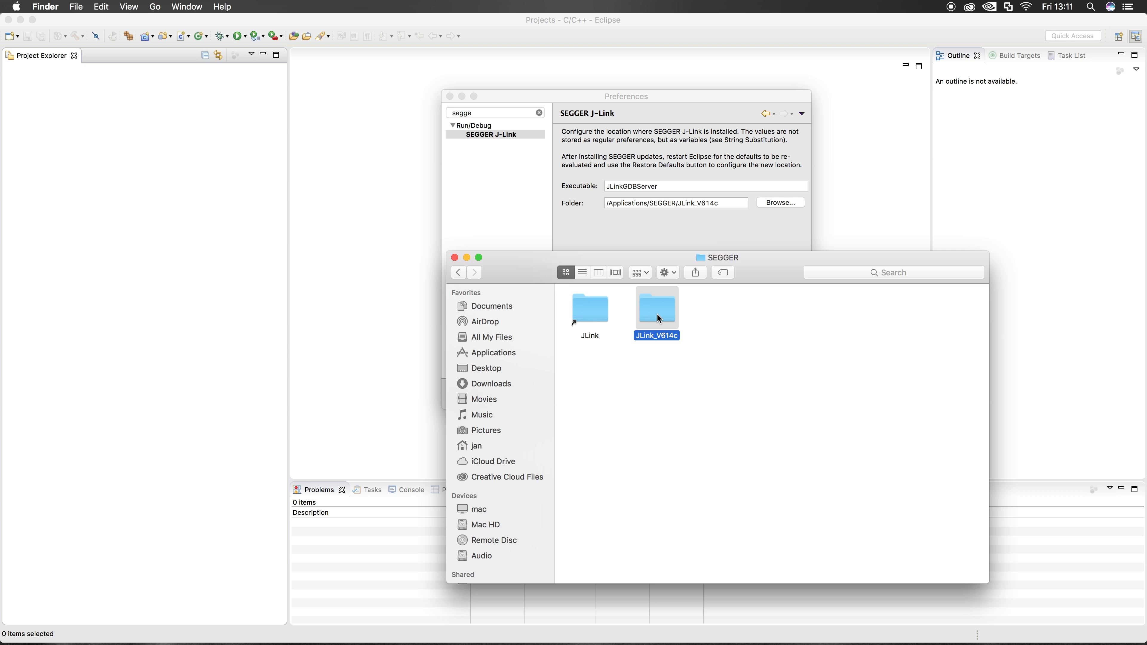
double_click(659, 318)
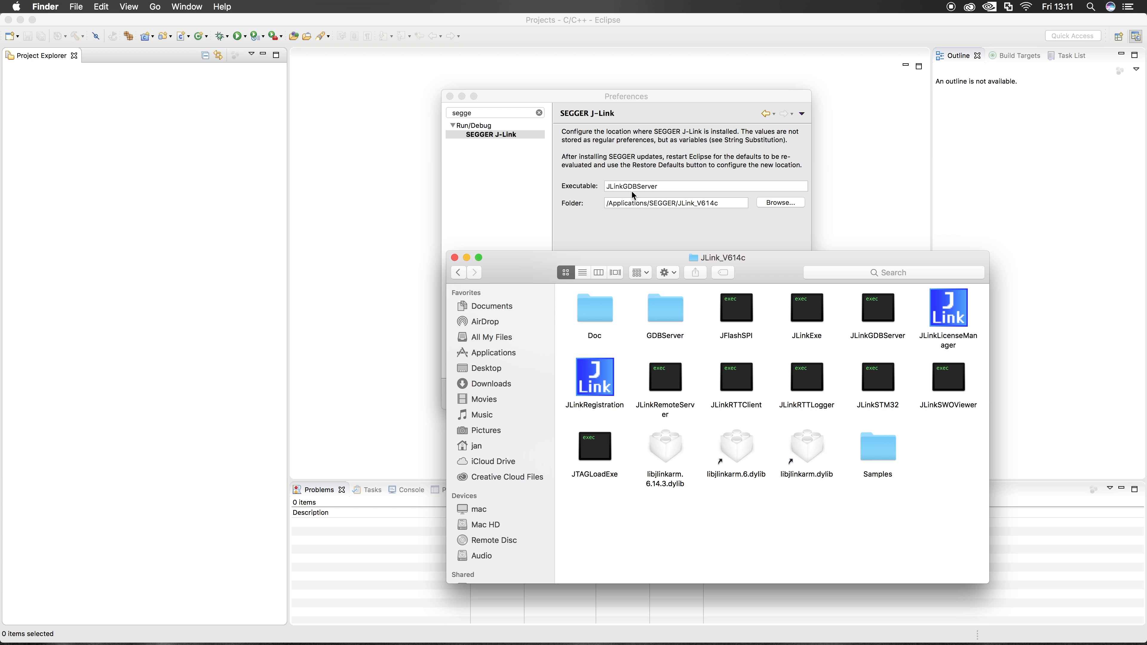
left_click(455, 258)
left_click(642, 258)
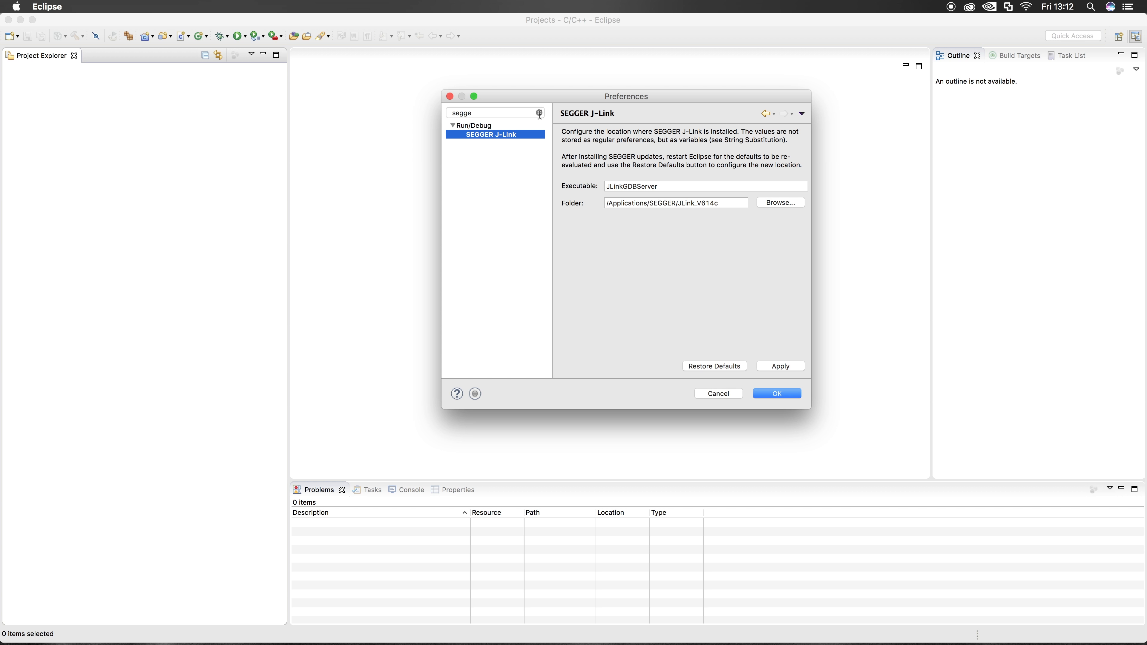
Clear the preferences filter, open the Global Tools Paths page under C/C++ Build and enlarge the Preferences window
left_click(539, 113)
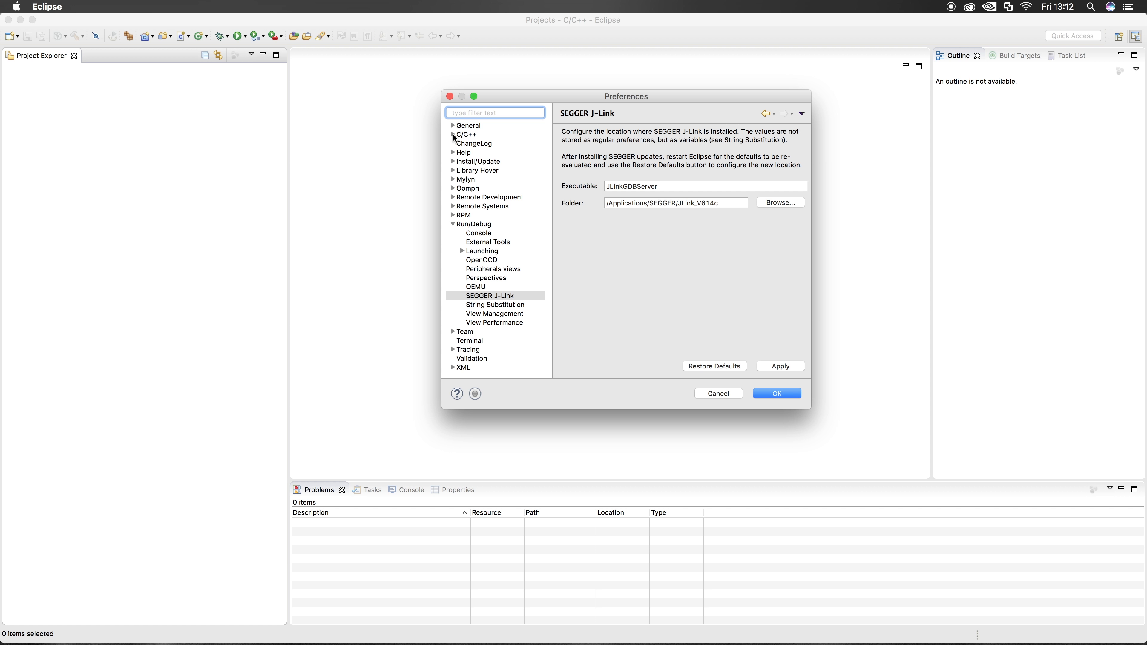
left_click(454, 136)
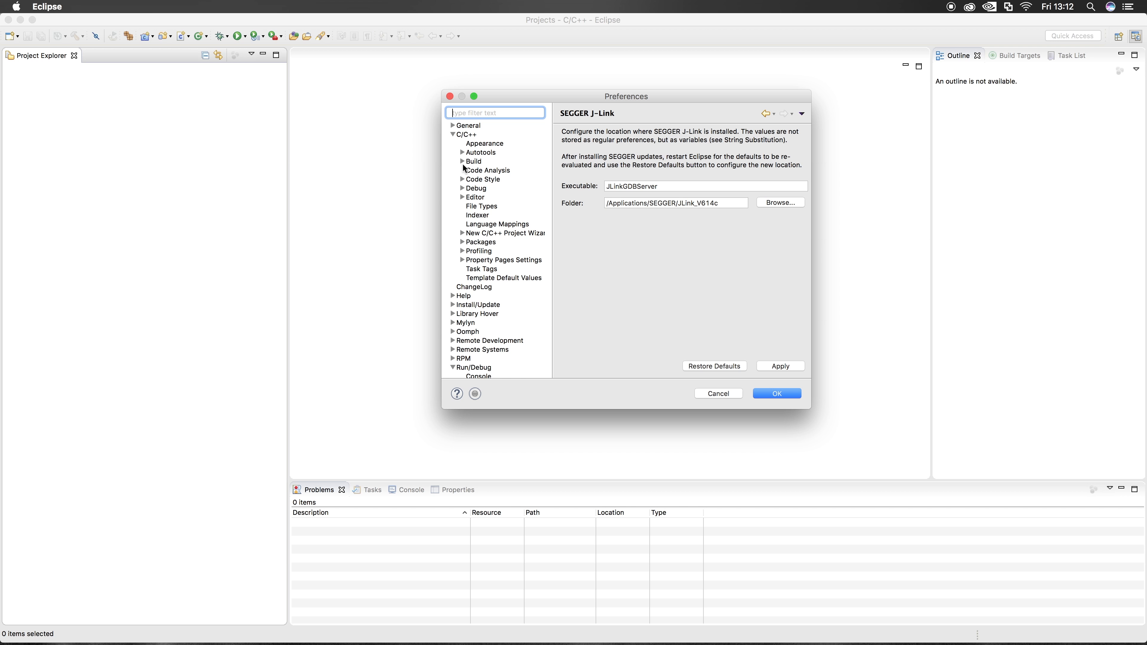
left_click(462, 162)
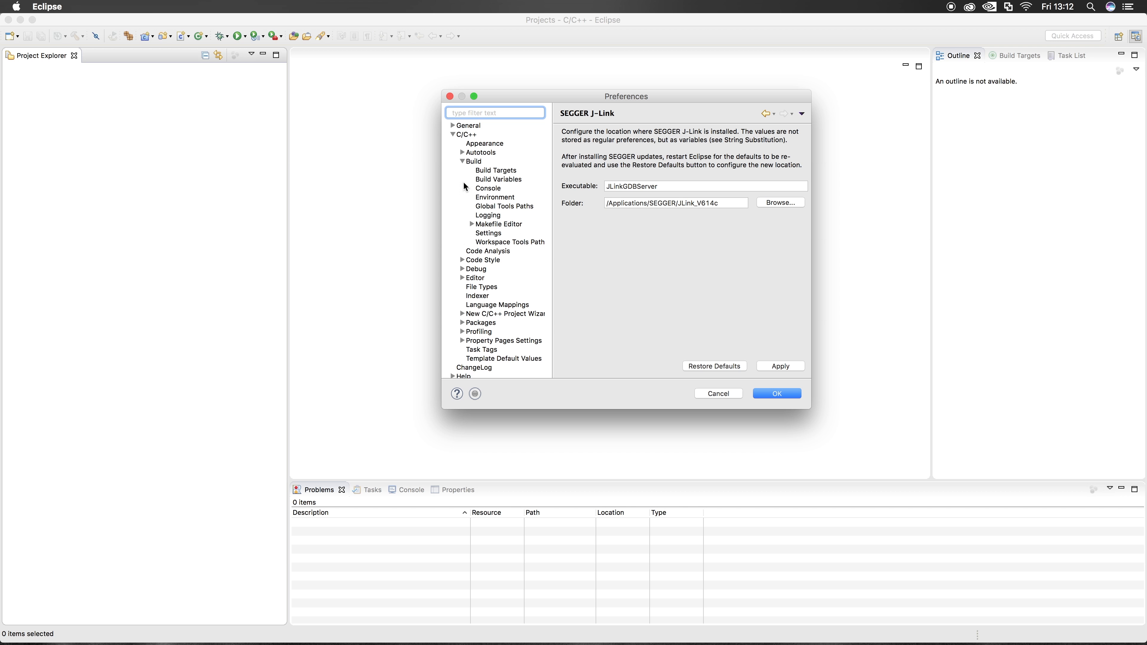
left_click(501, 207)
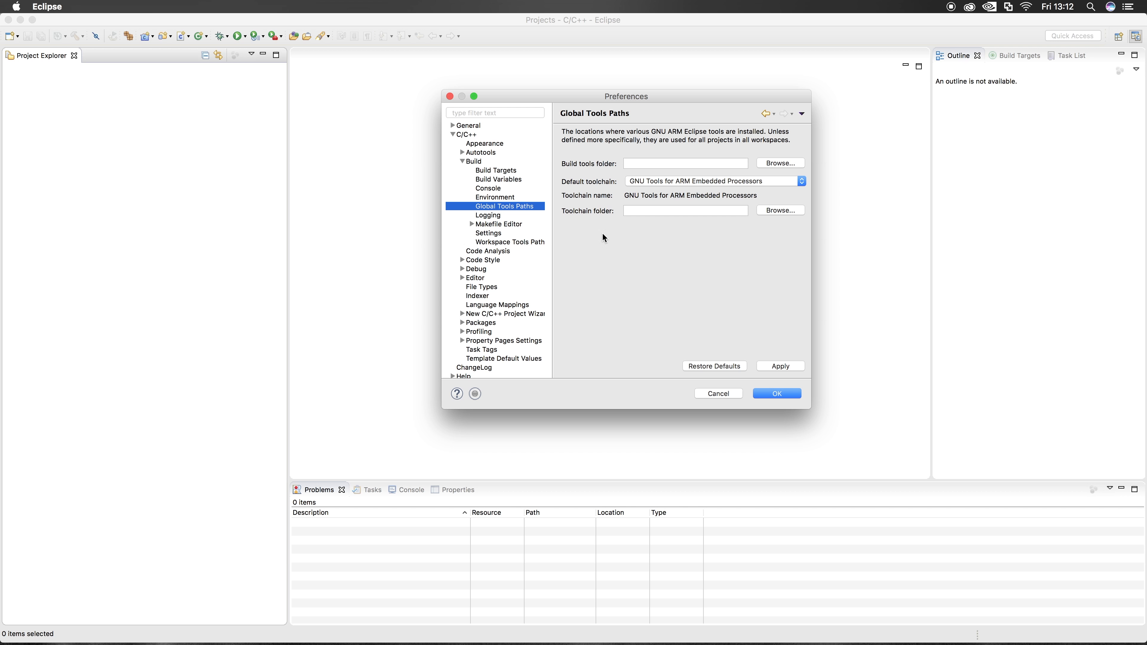
left_click_drag(807, 409, 1038, 500)
left_click_drag(681, 101, 633, 105)
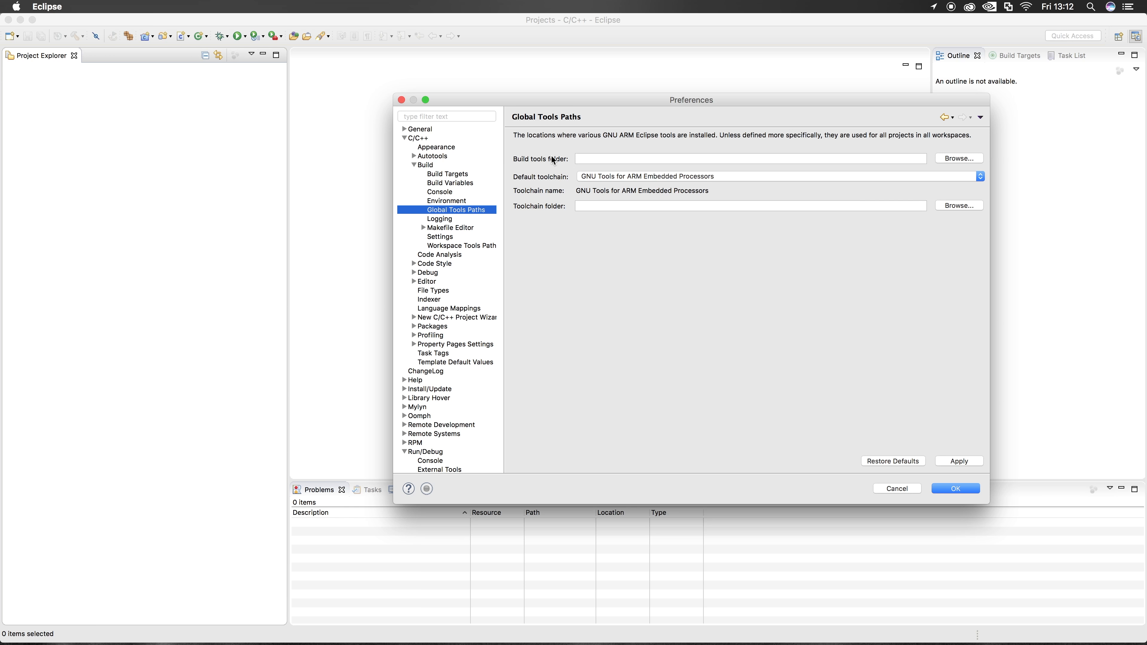
Set the build tools folder to the bin folder of Developer/gcc-arm-none-eabi-6-2017-q1-update in the home directory
left_click(959, 160)
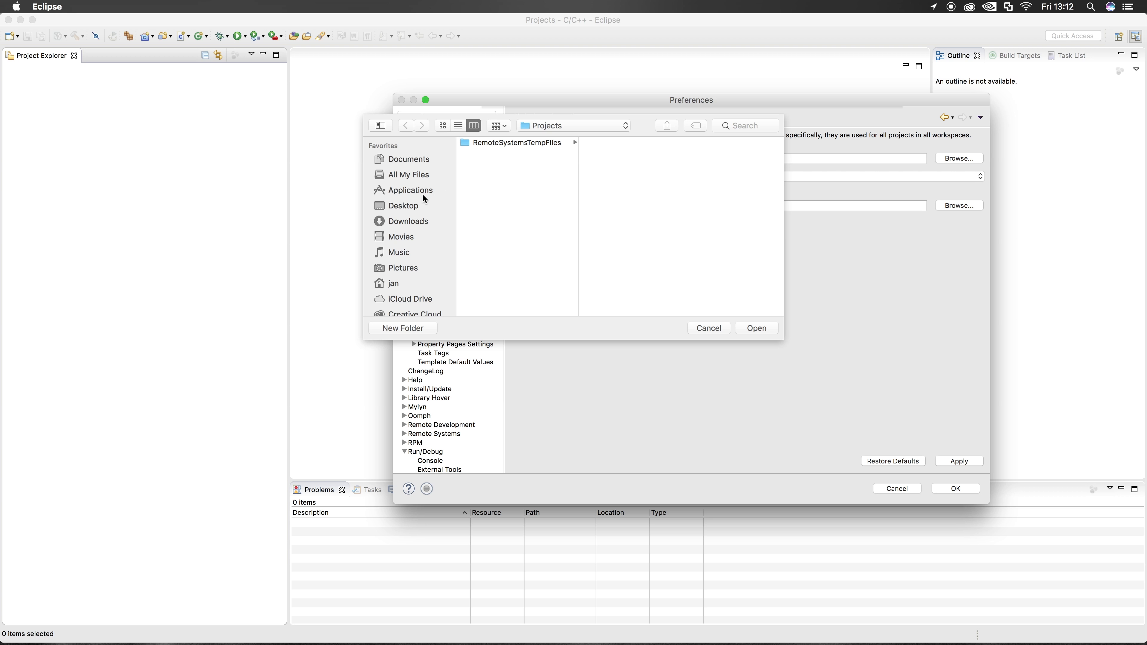
left_click(395, 283)
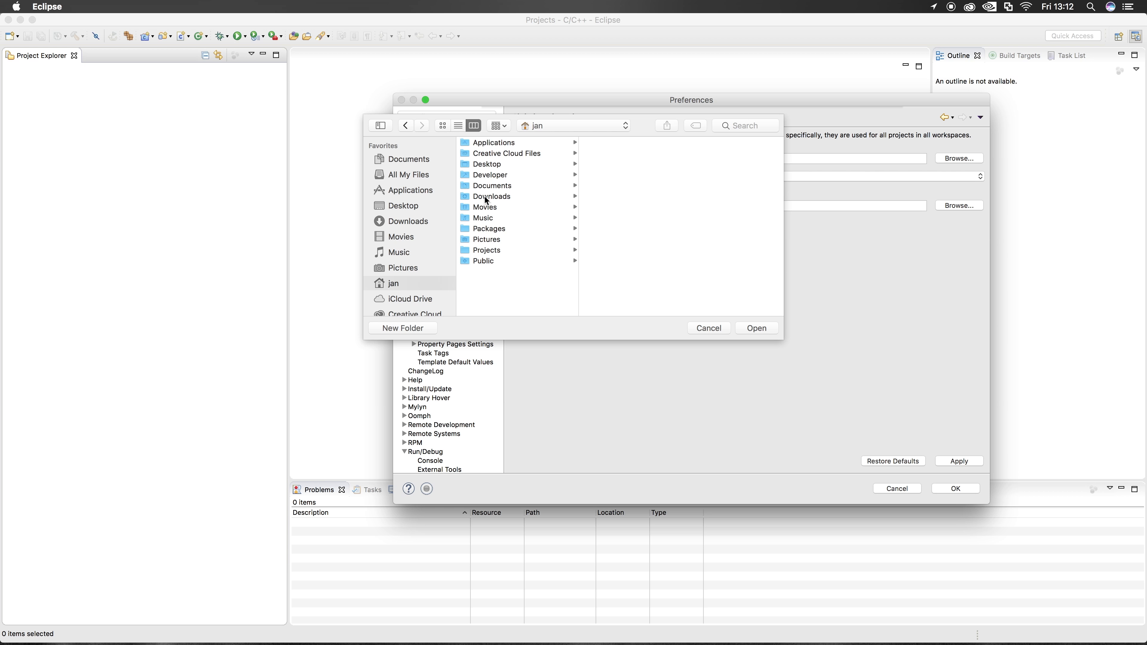
left_click(494, 176)
left_click(637, 154)
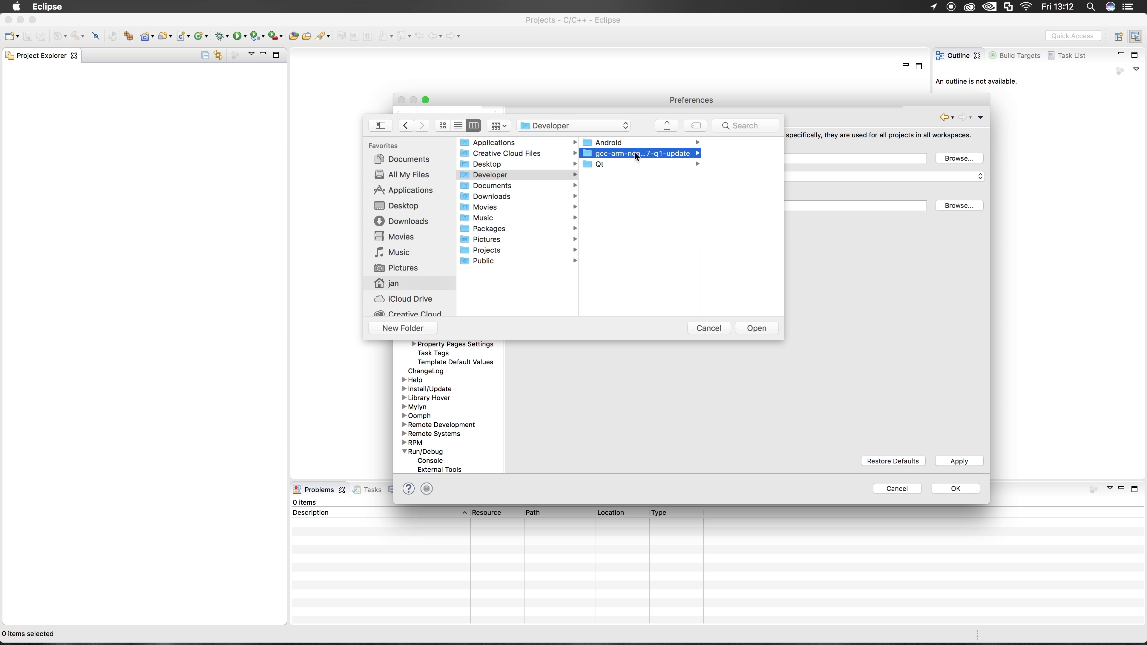
left_click(684, 154)
key("Return")
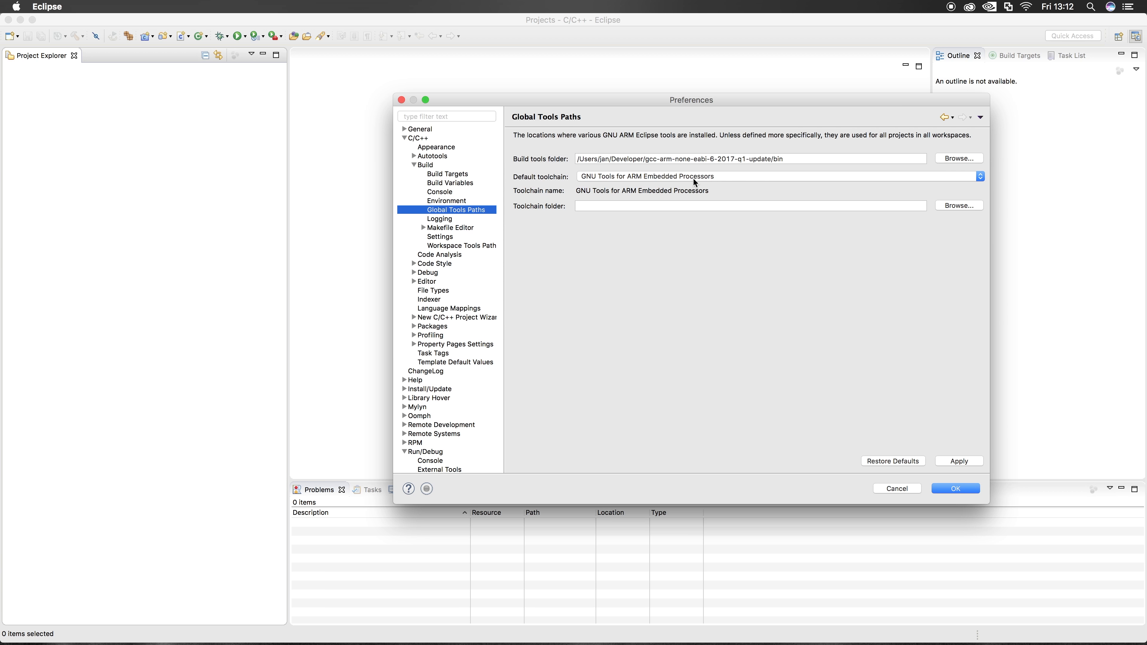
Copy the build tools path into the toolchain folder, apply the settings and close the preferences
left_click(797, 159)
triple_click(797, 158)
key("super+c")
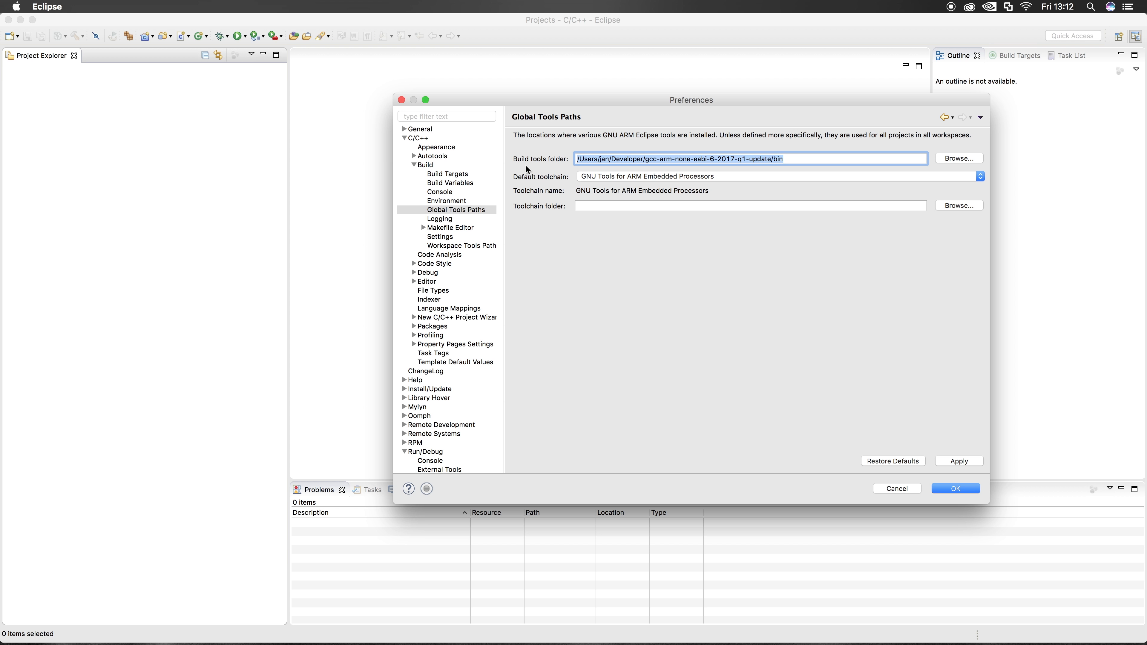
left_click(602, 206)
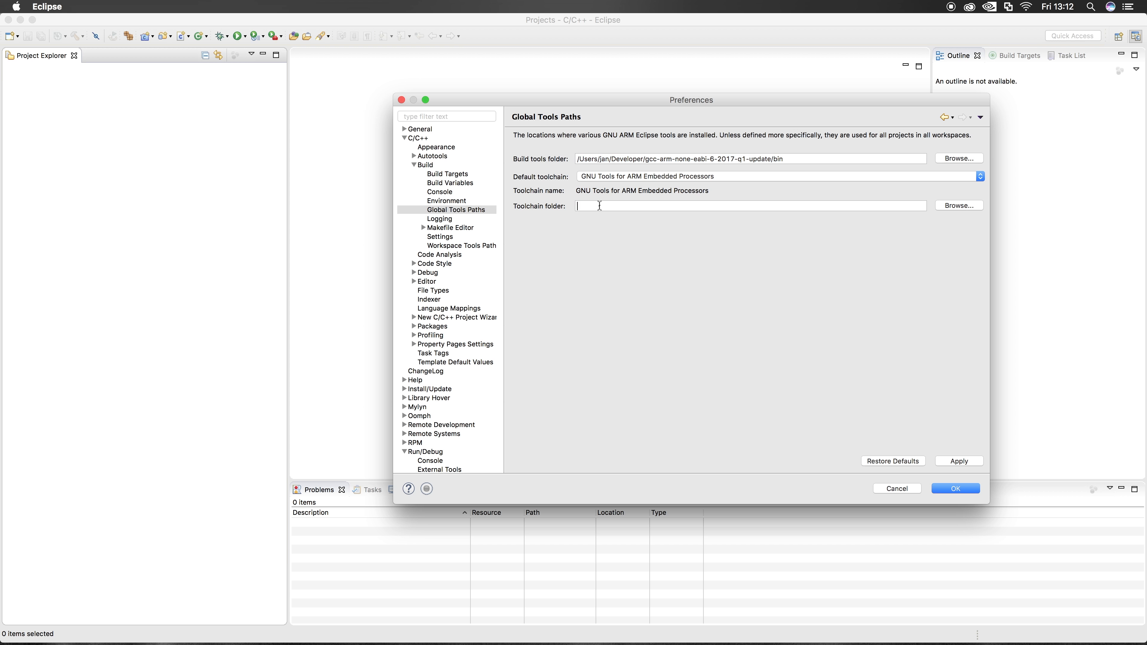
key("super+v")
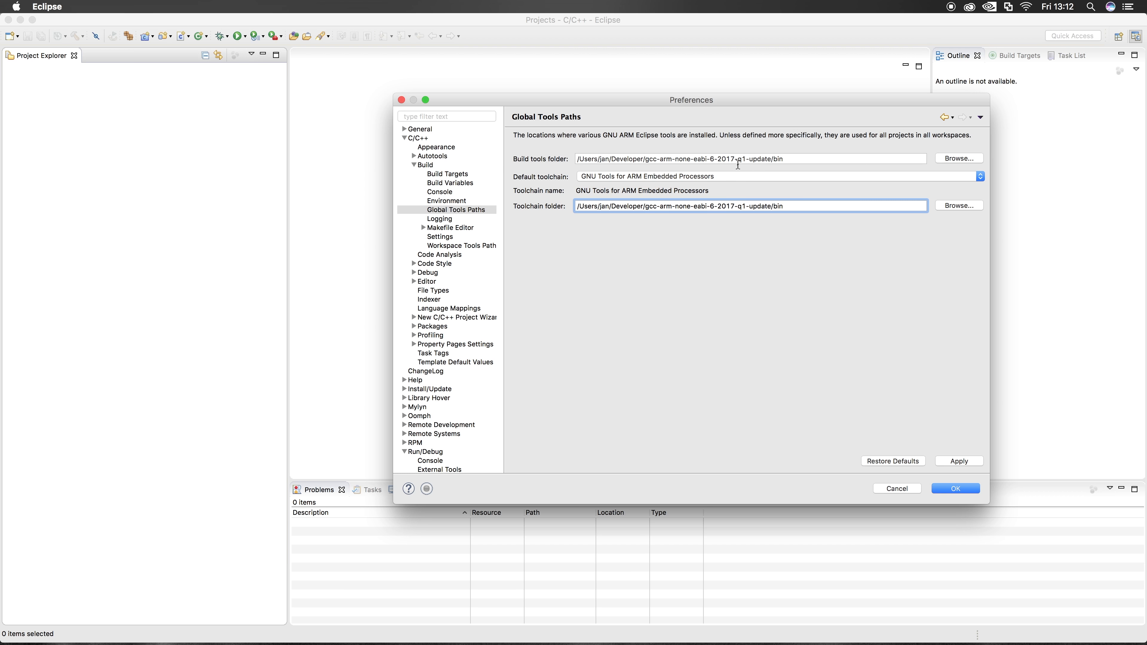
left_click(968, 462)
left_click(957, 488)
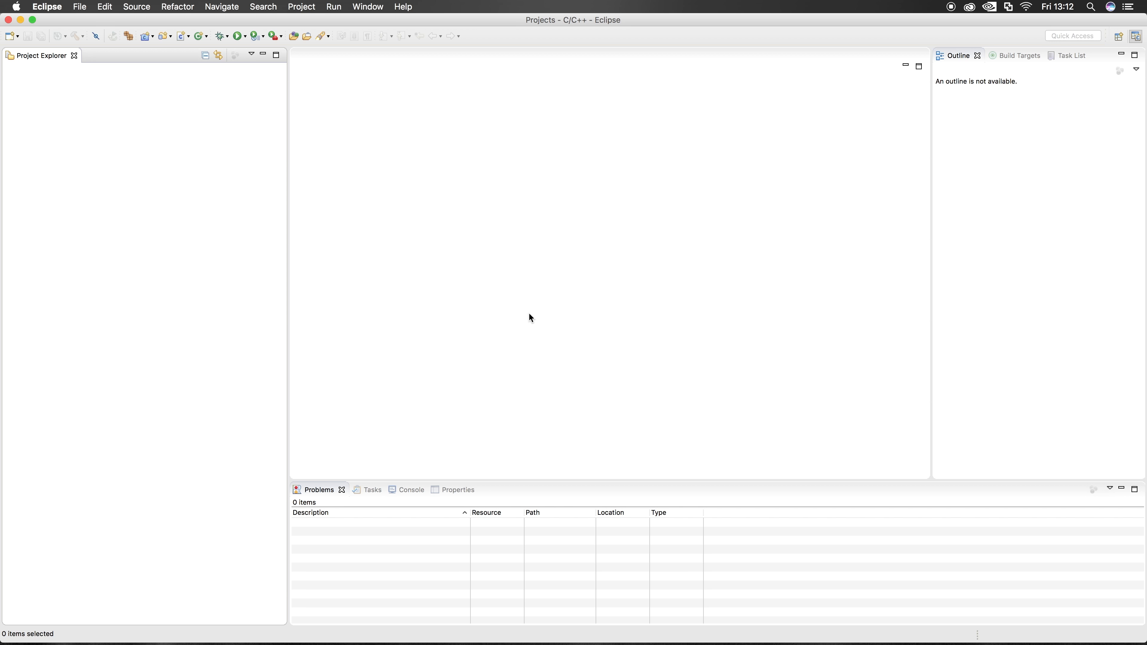
Quit Eclipse, switch to Safari and open the STM32CubeMX page from the diagram on the STM32Cube Embedded Software page
left_click(47, 7)
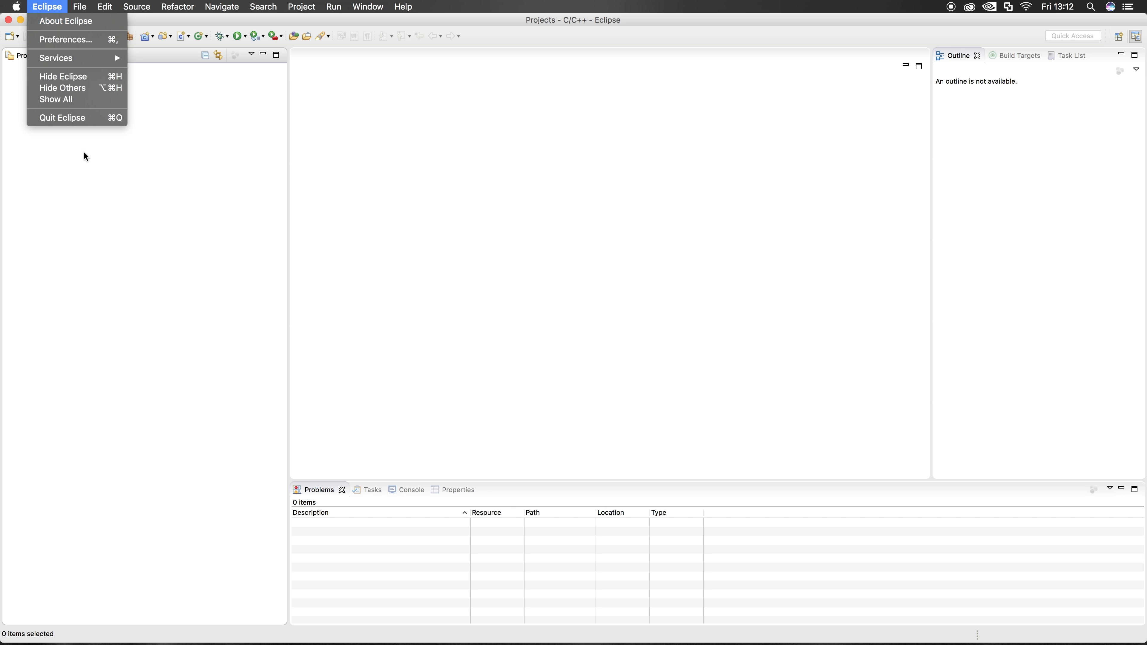
left_click(75, 119)
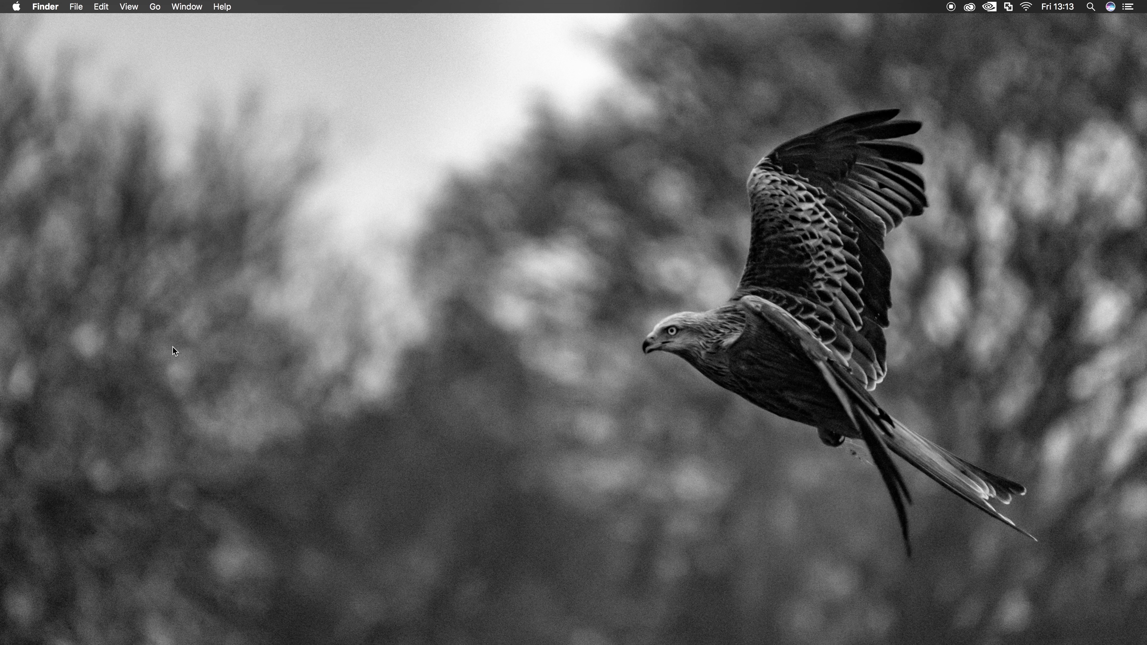
left_click(360, 630)
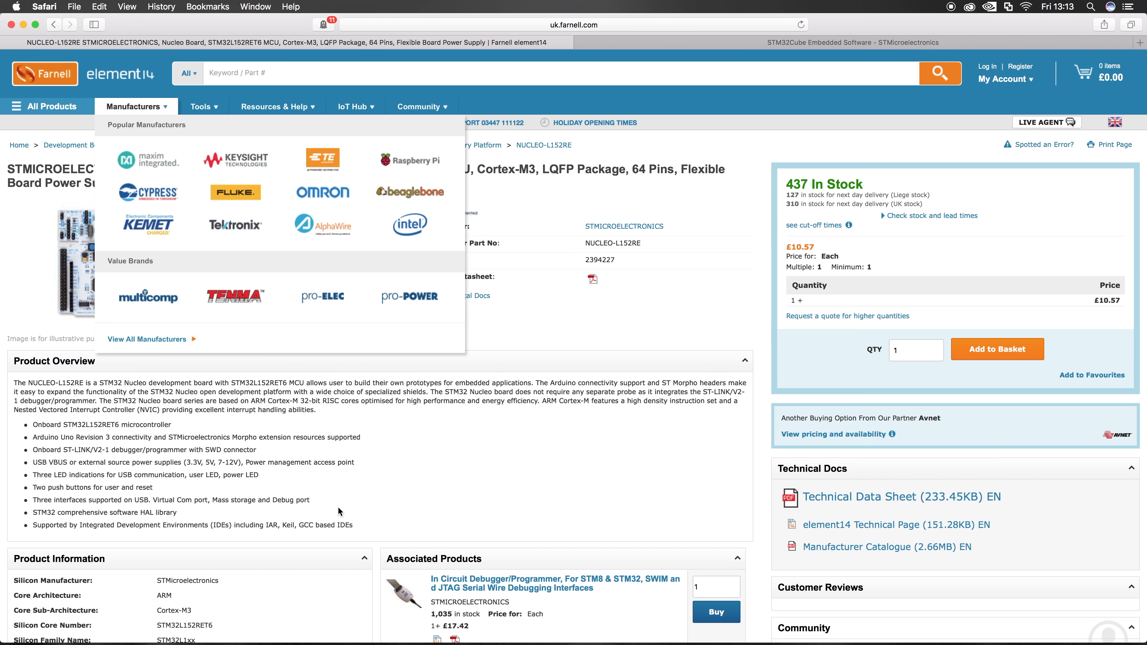
left_click(634, 44)
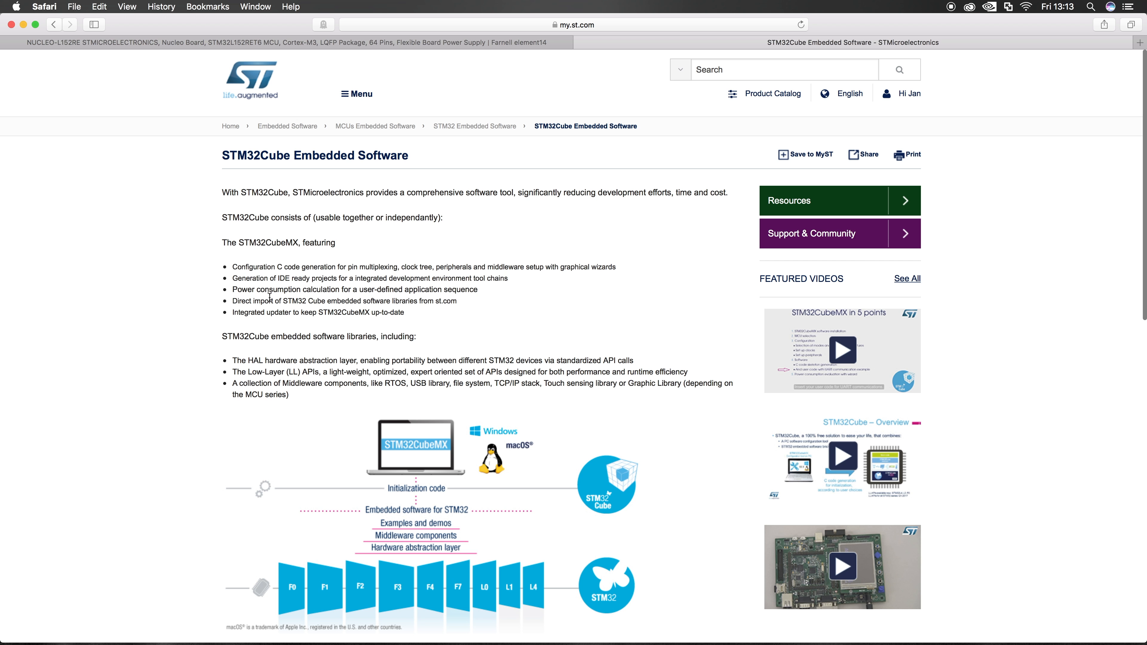
scroll(256, 295, "down", 5)
scroll(248, 299, "down", 2)
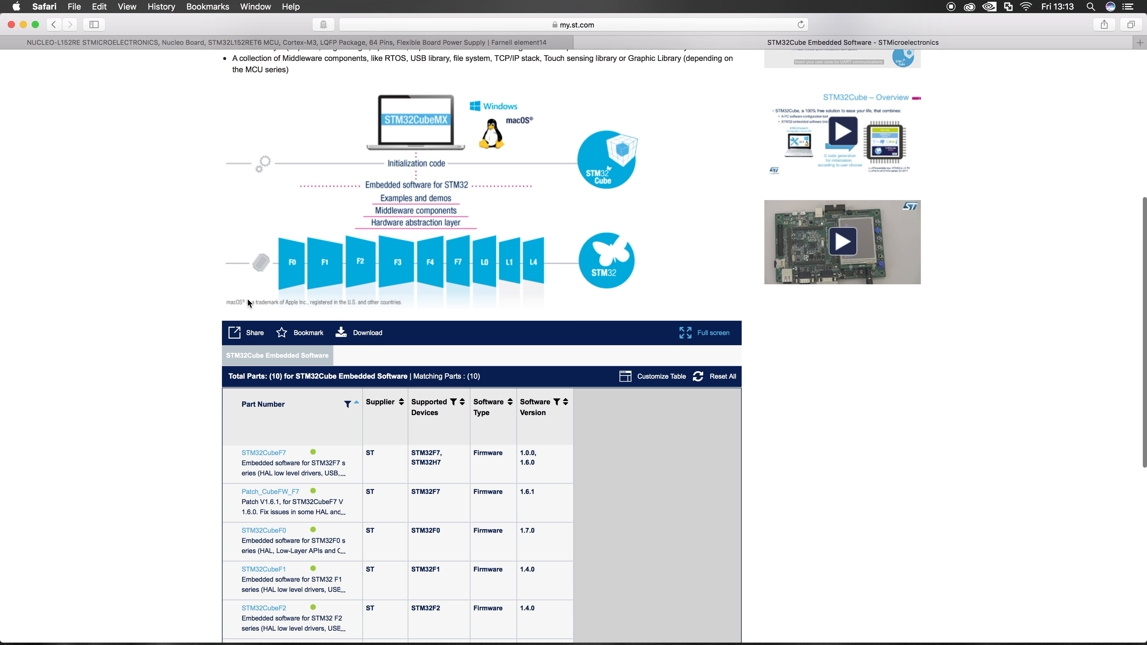
scroll(248, 302, "up", 10)
scroll(248, 302, "down", 15)
scroll(247, 302, "up", 12)
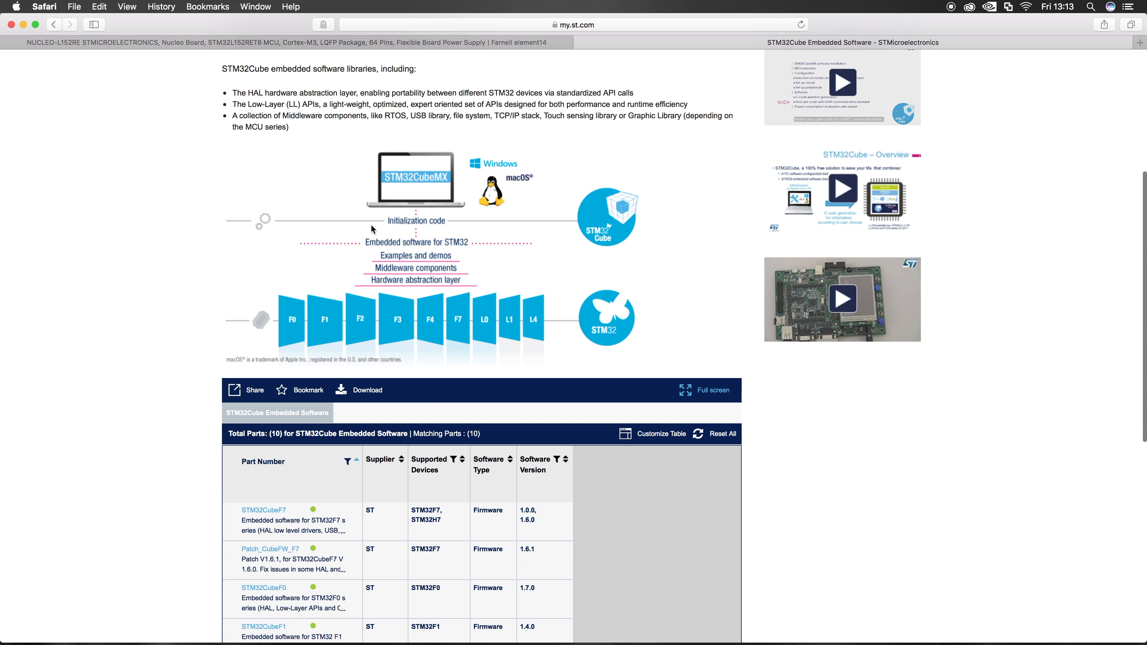
left_click(411, 179)
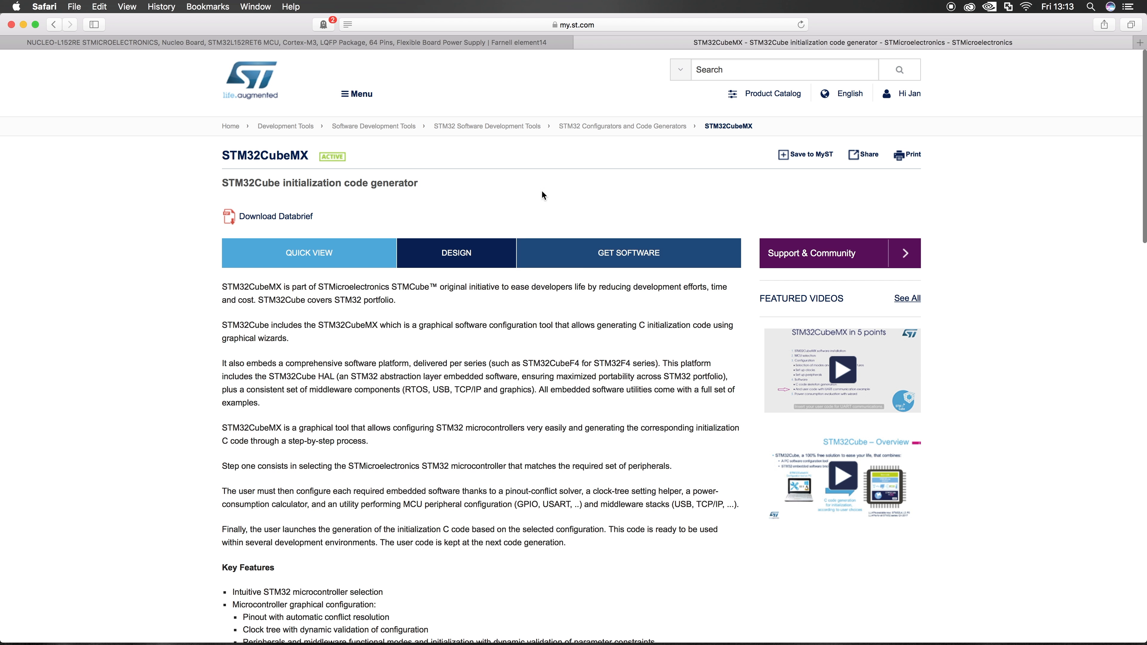
Download STM32CubeMX 4.20.1, accepting its license agreement, and clear Safari's downloads list
left_click(629, 253)
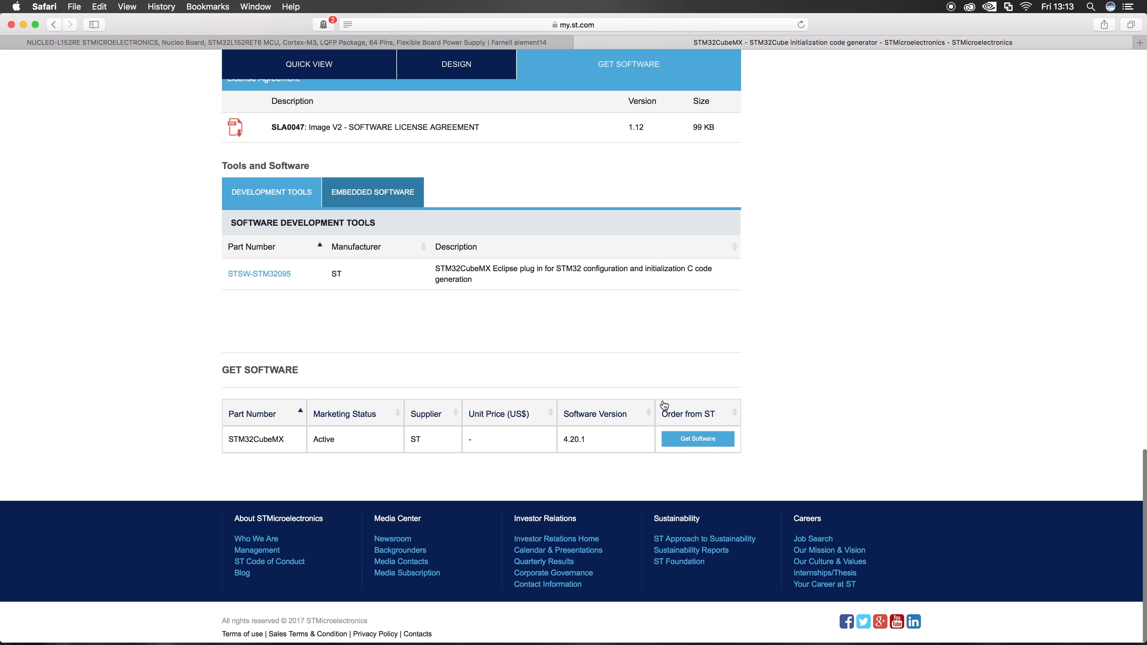
left_click(698, 438)
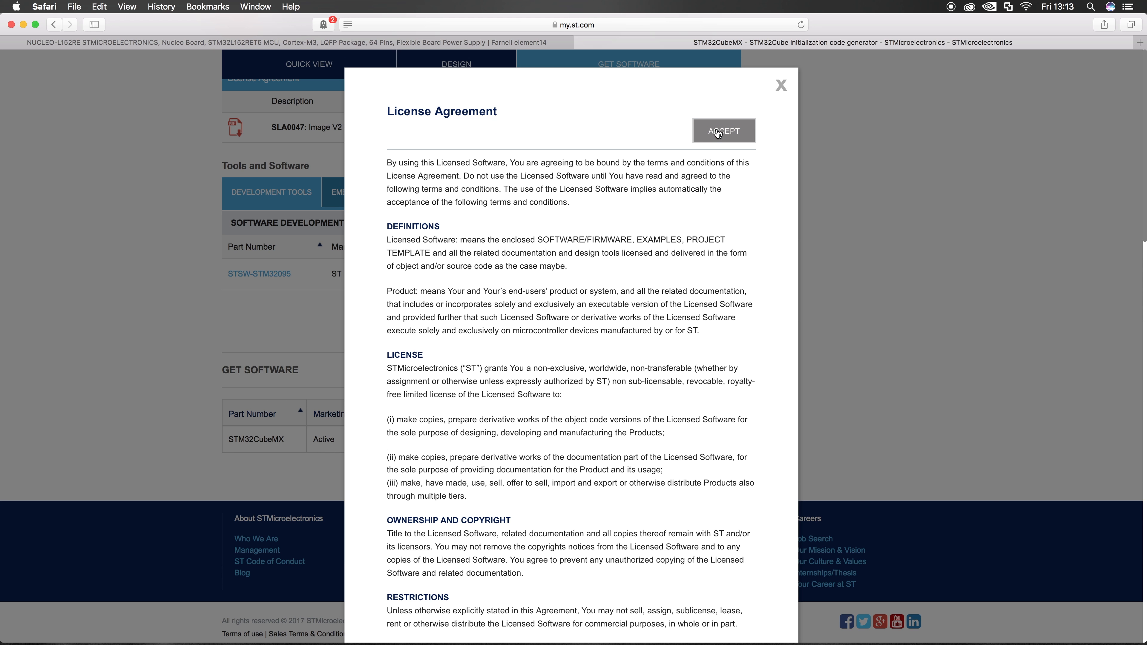
left_click(718, 132)
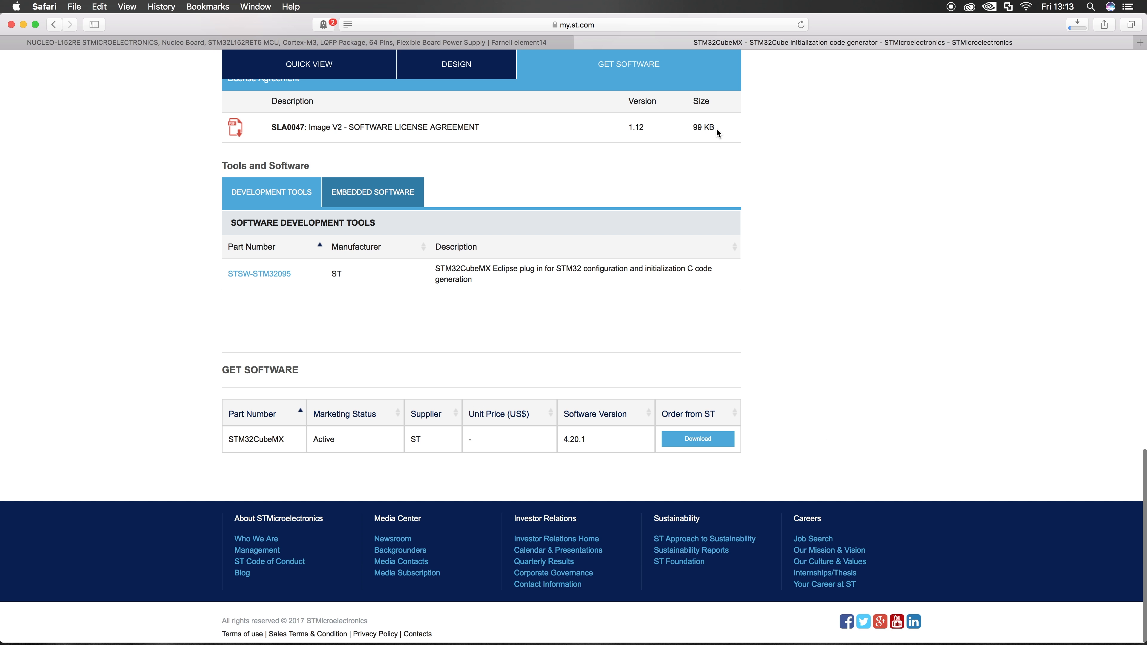
left_click(1077, 23)
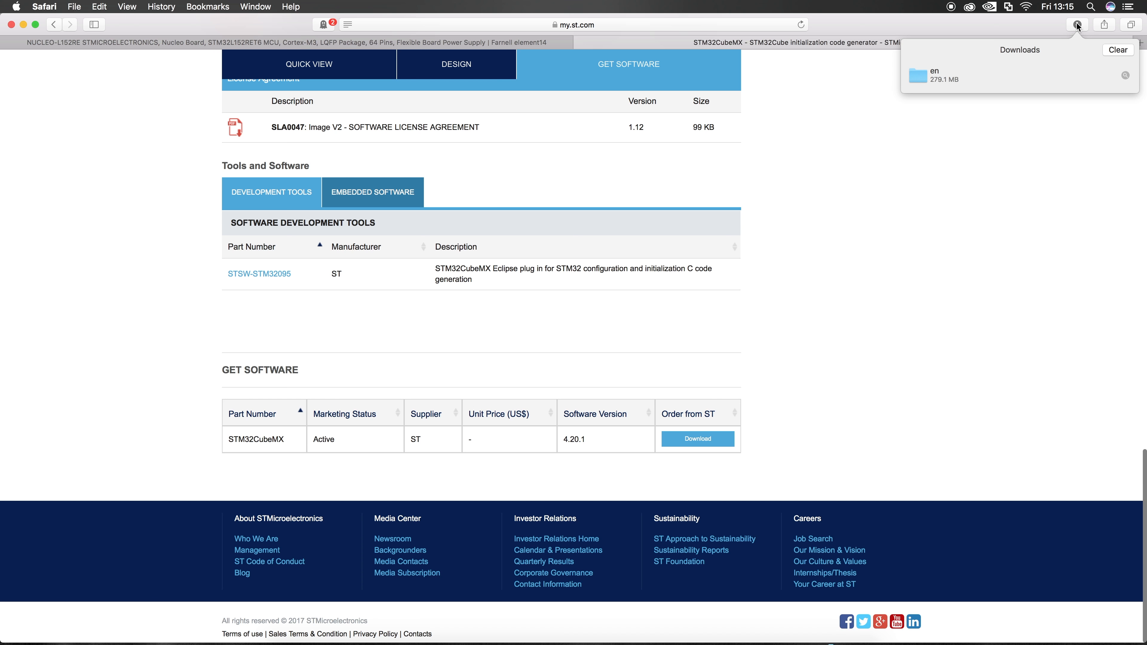
left_click(1119, 50)
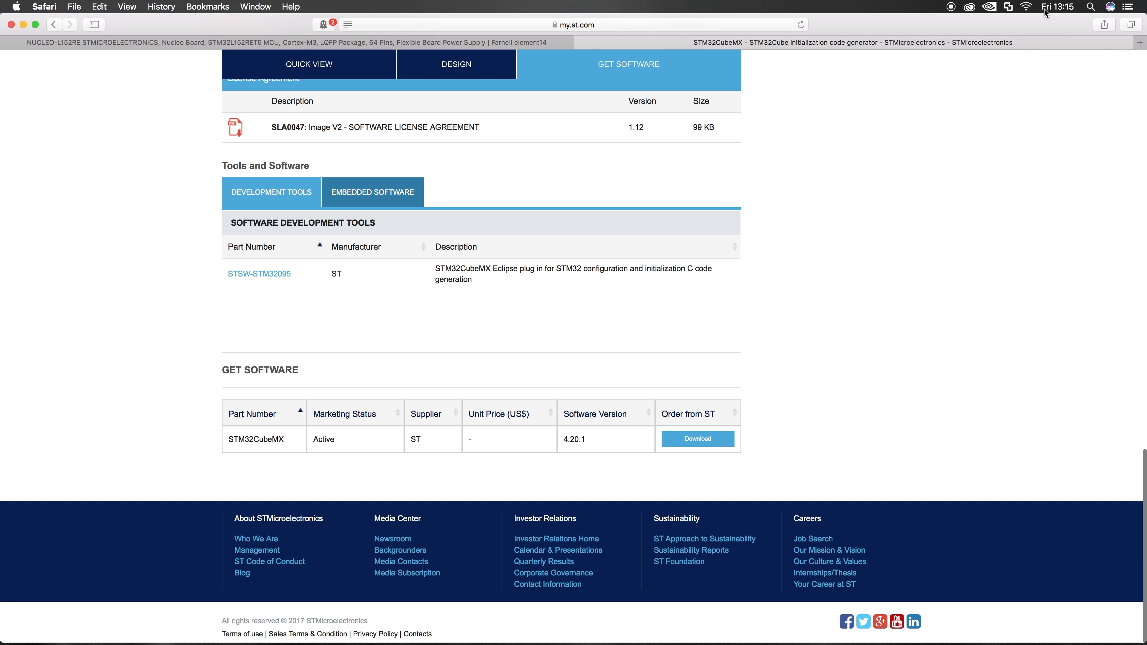
Switch to the desktop and open the downloaded en folder in Finder
left_click(582, 43)
key("ctrl+Right")
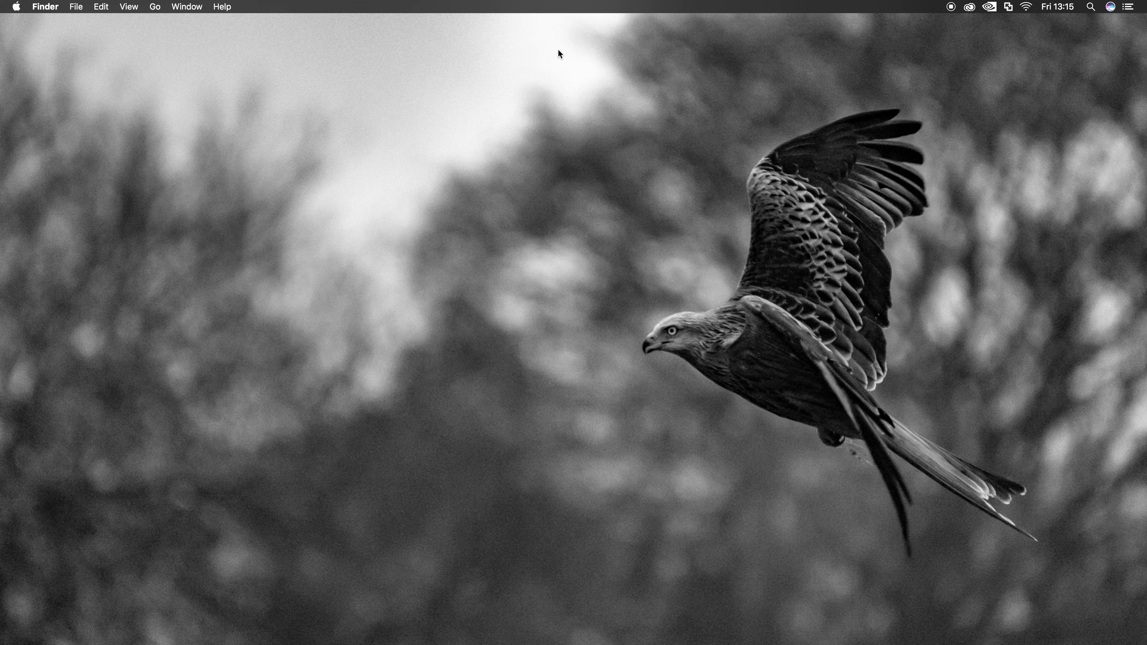
left_click(836, 630)
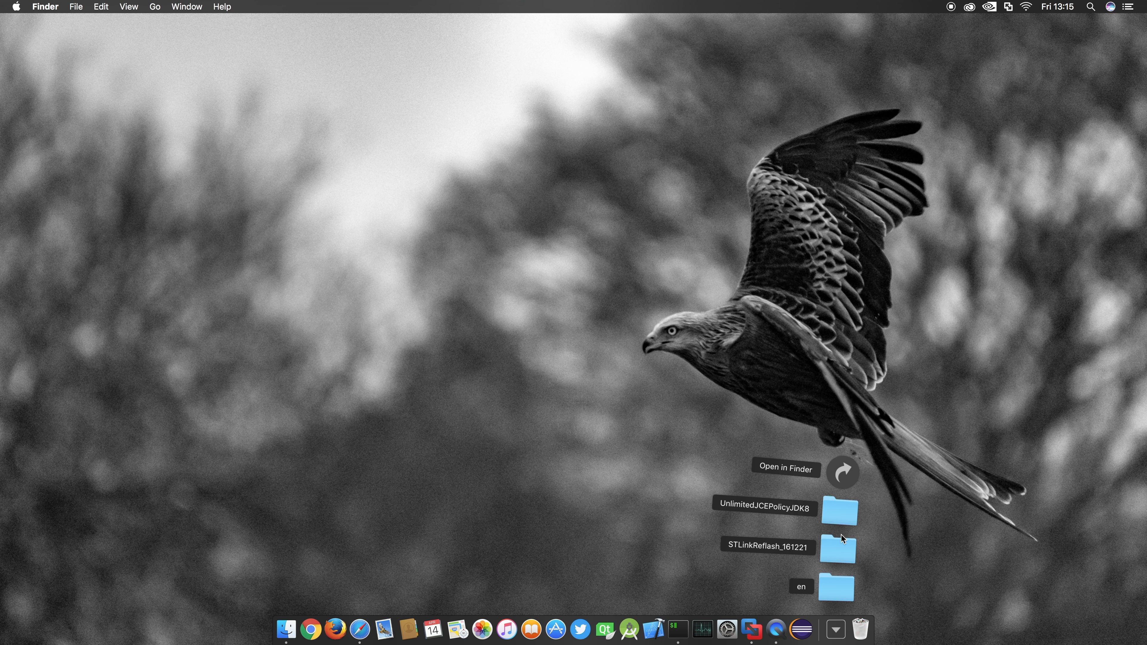
left_click(837, 586)
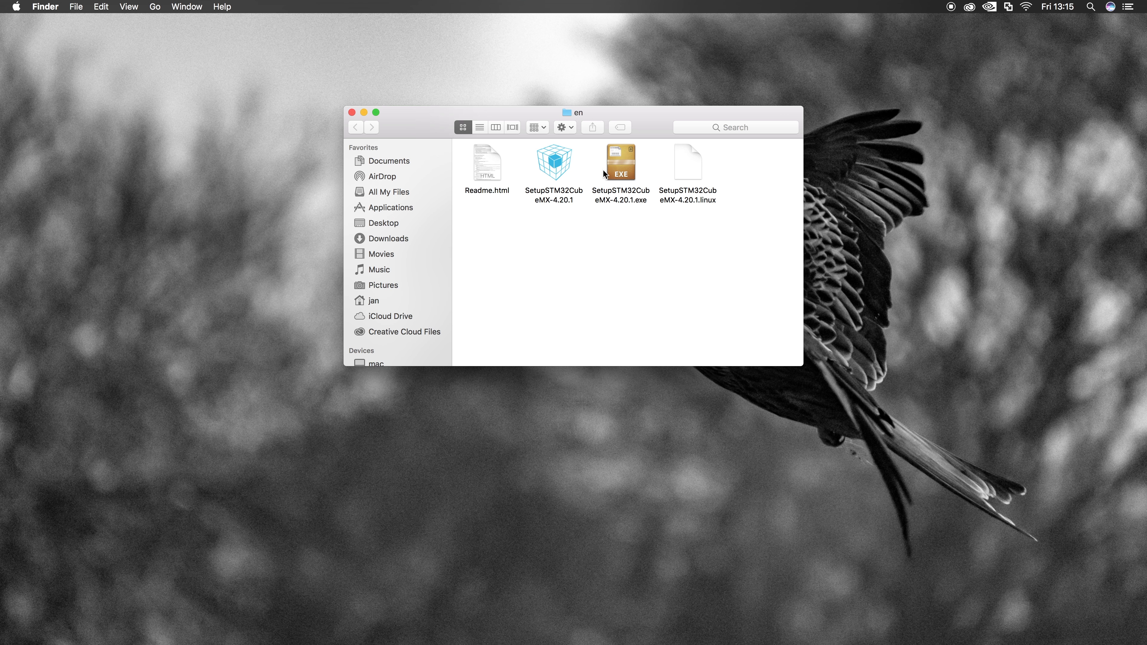
Try to launch the SetupSTM32CubeMX-4.20.1 application, allowing it to open despite being downloaded from the internet
left_click(560, 164)
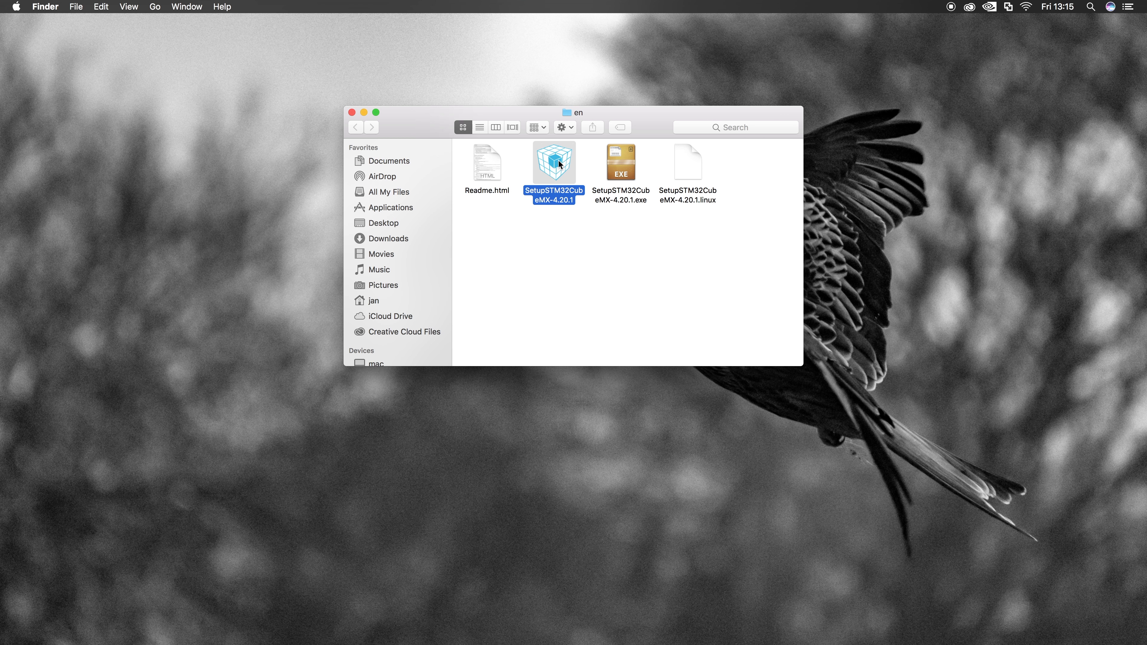
double_click(559, 164)
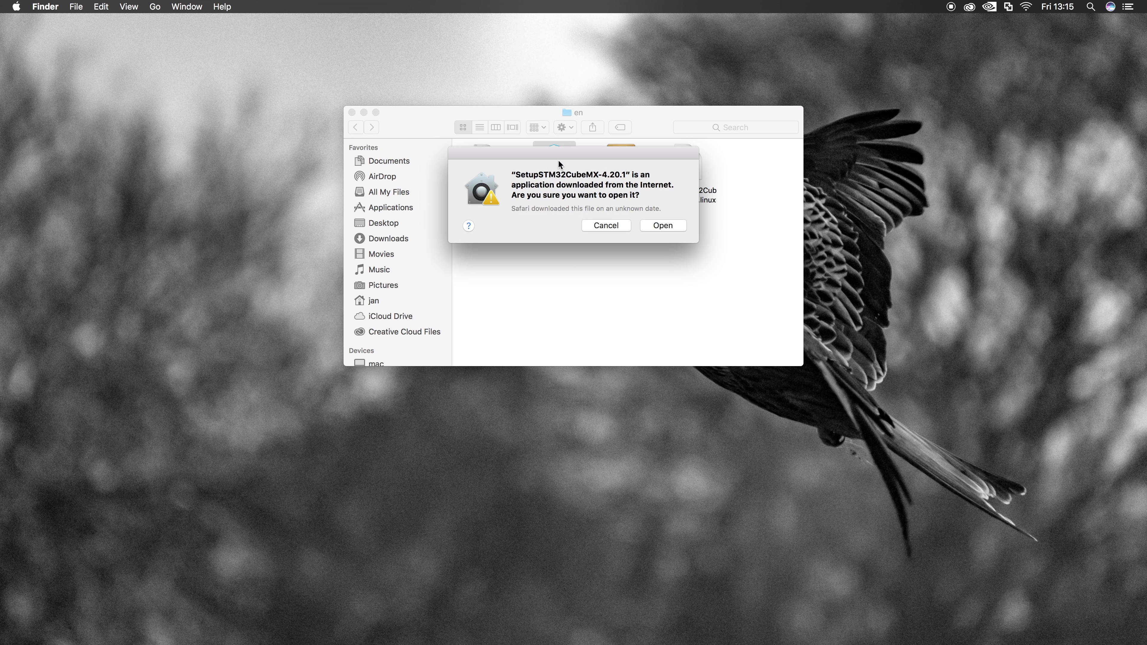
left_click(660, 226)
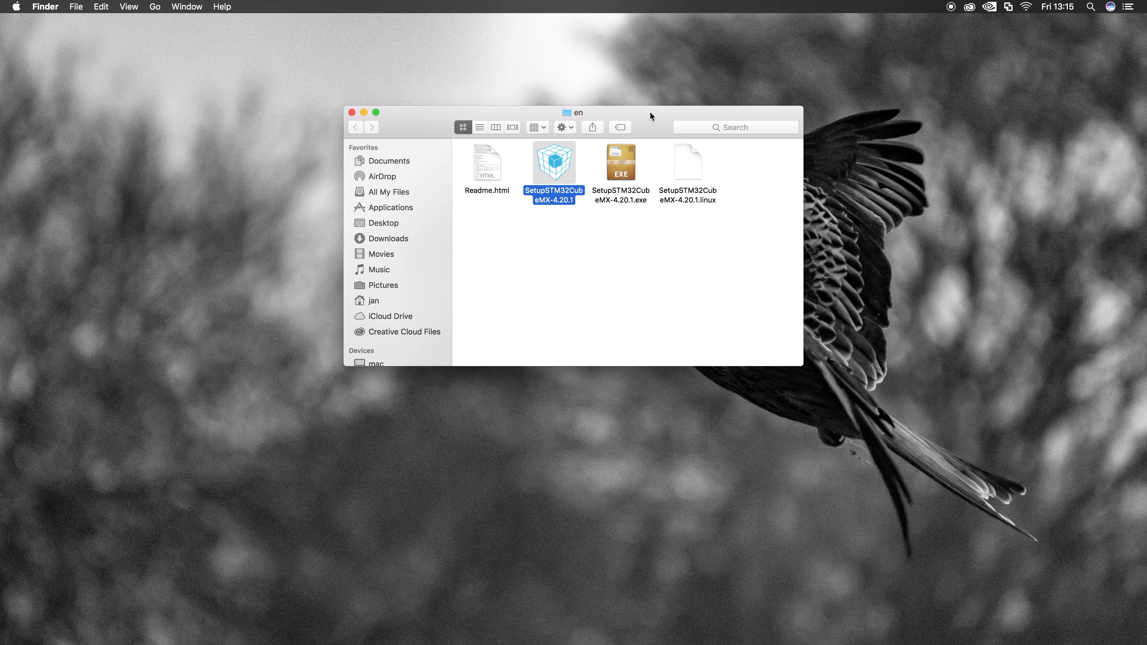
Show the package contents of SetupSTM32CubeMX-4.20.1 and run the setup executable in its Contents/MacOs folder
left_click_drag(650, 111, 511, 57)
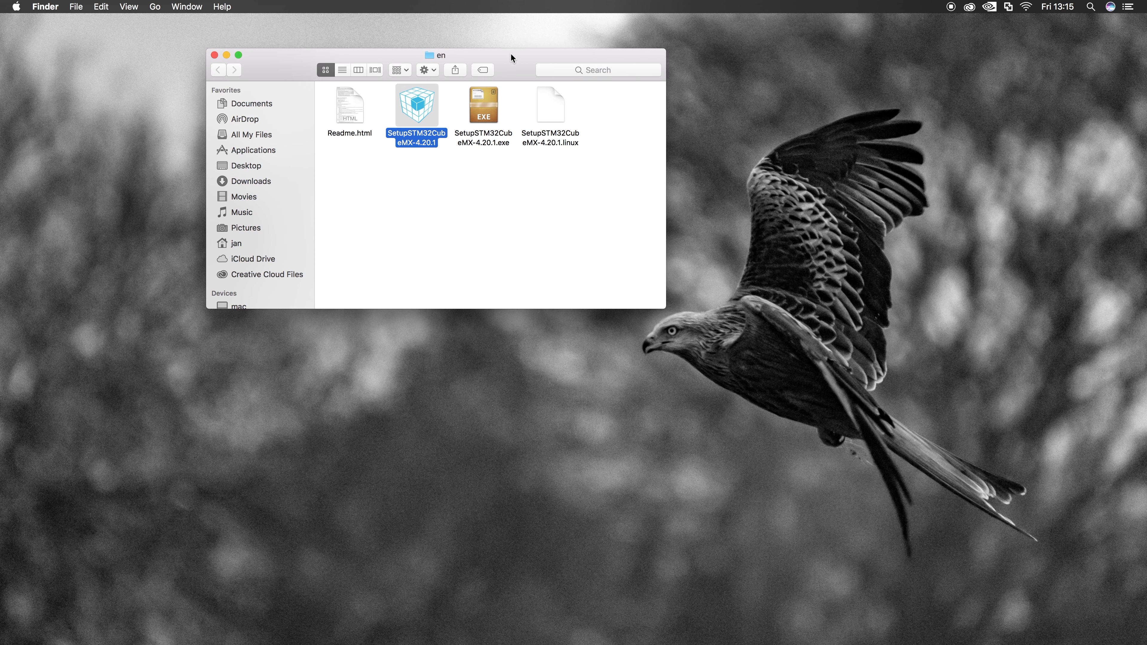
right_click(423, 110)
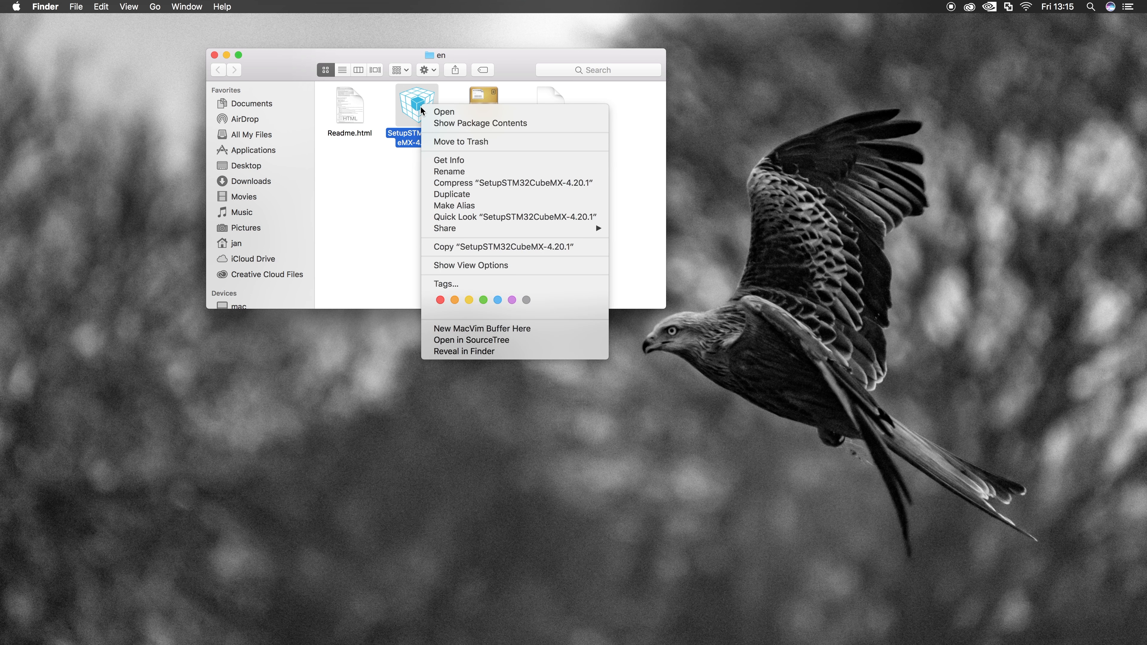
left_click(457, 123)
double_click(362, 113)
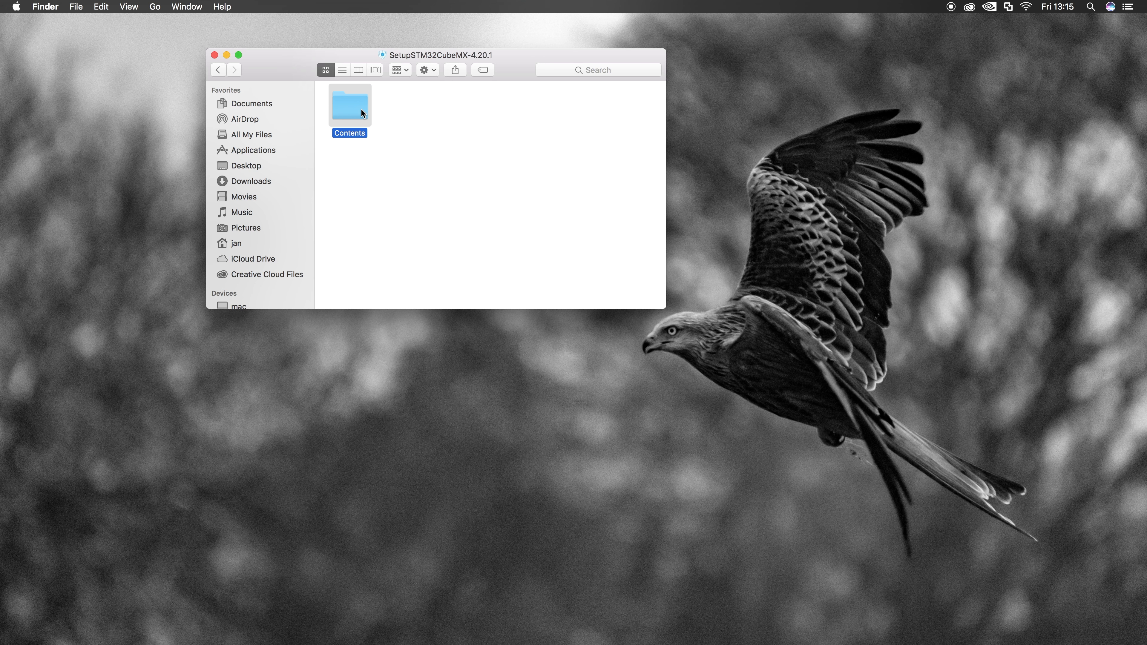
double_click(419, 108)
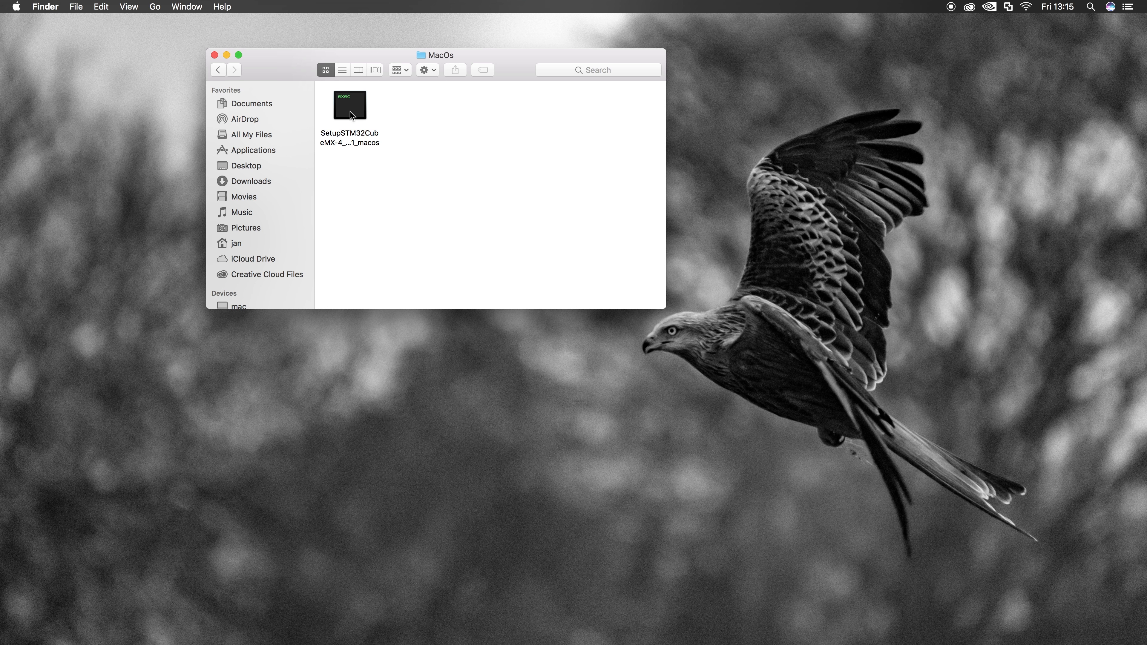
double_click(353, 115)
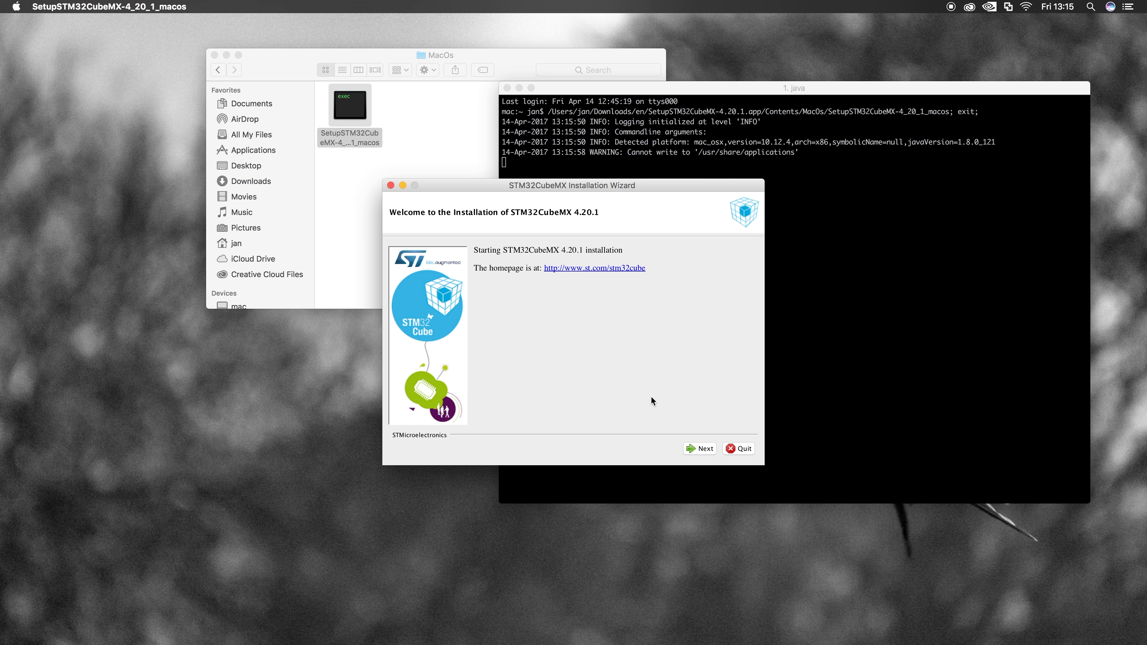
Start the STM32CubeMX 4.20.1 installation wizard and accept its license agreement
left_click(698, 448)
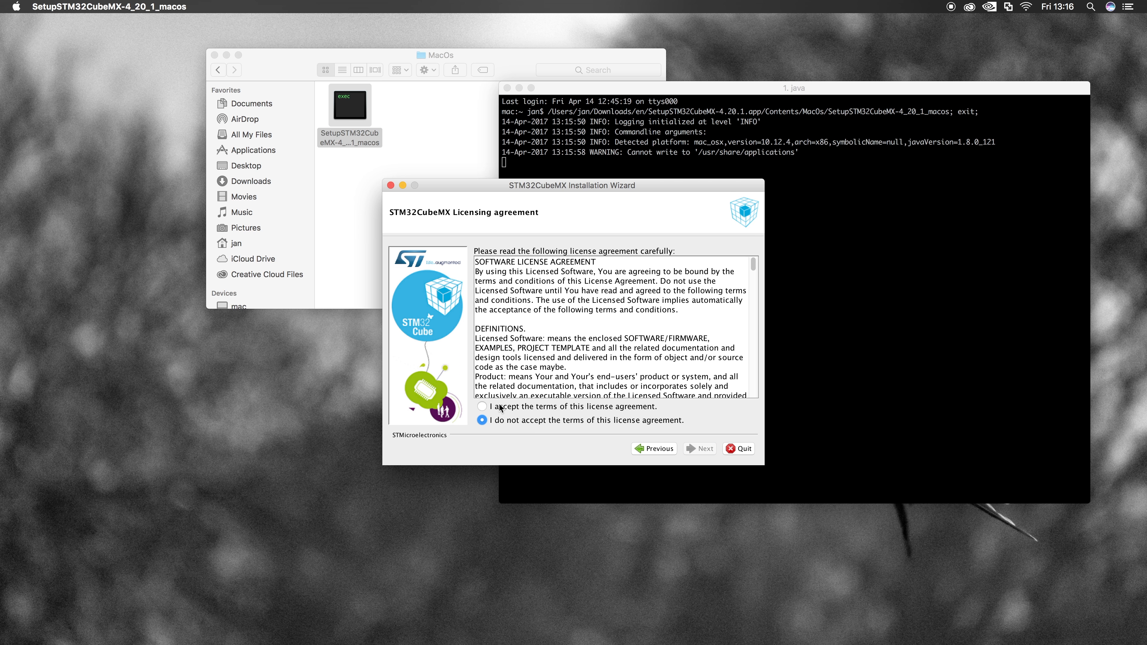
left_click(482, 407)
left_click(698, 449)
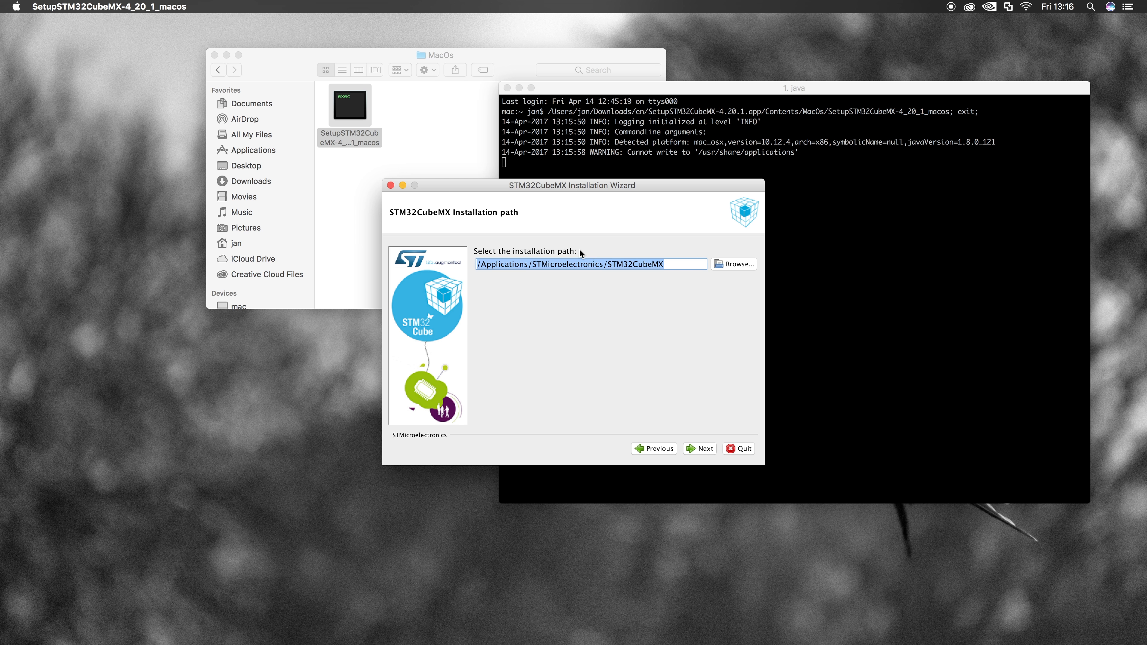
Browse for the installation path and create a folder named STM32CubeMX inside the home directory's Developer folder
left_click(737, 265)
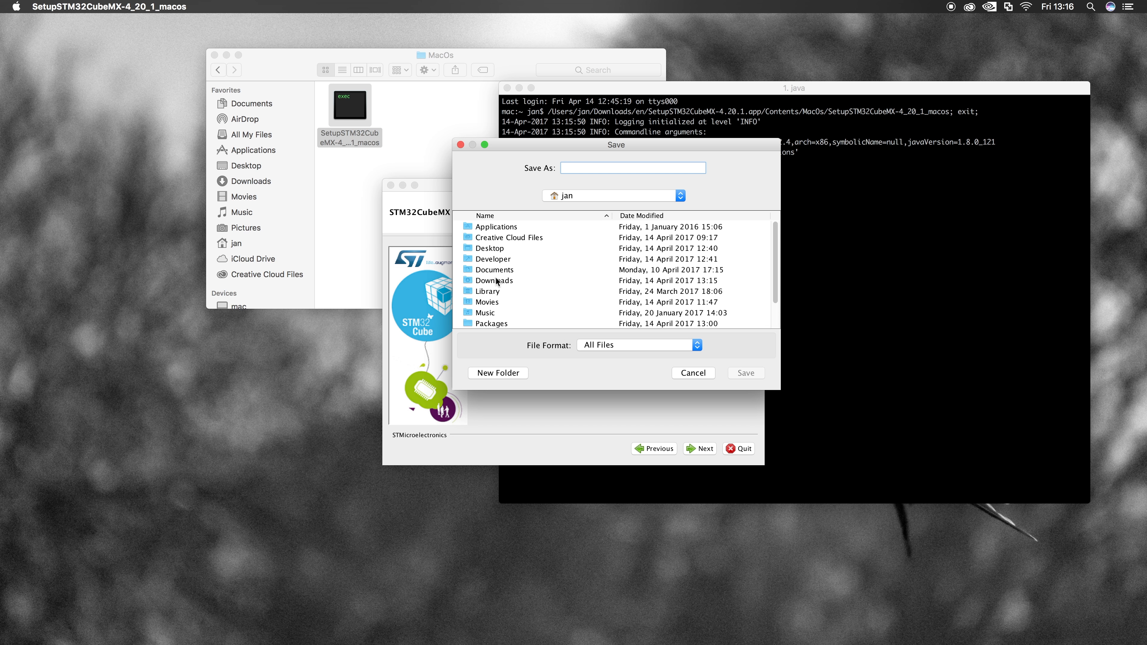
left_click(493, 261)
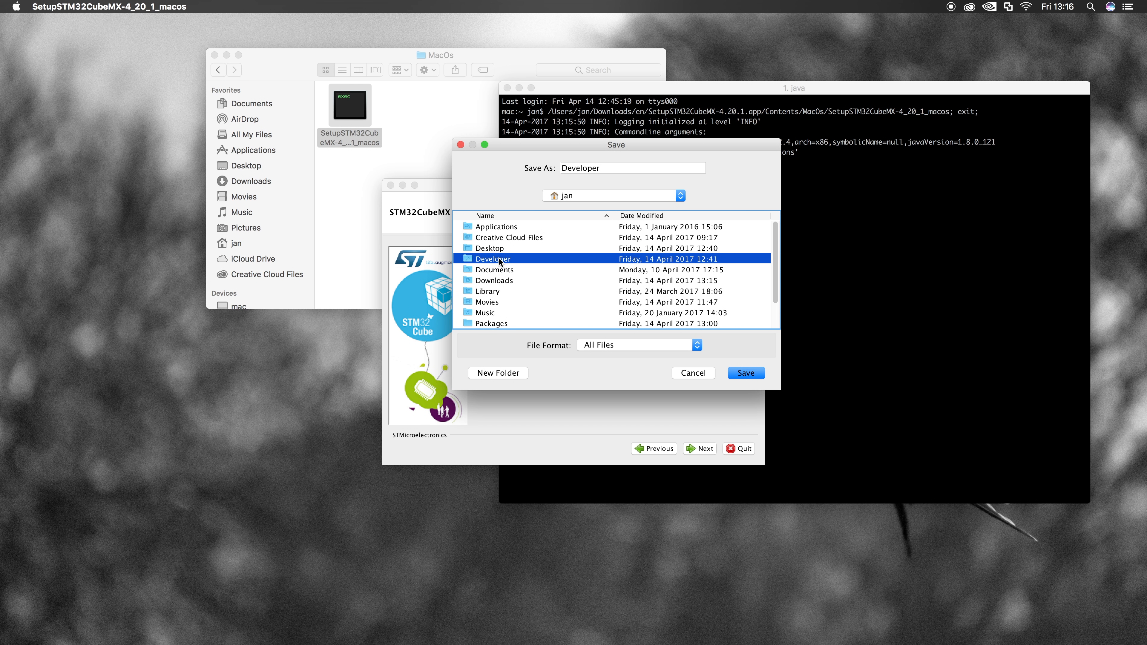
double_click(499, 259)
left_click(499, 373)
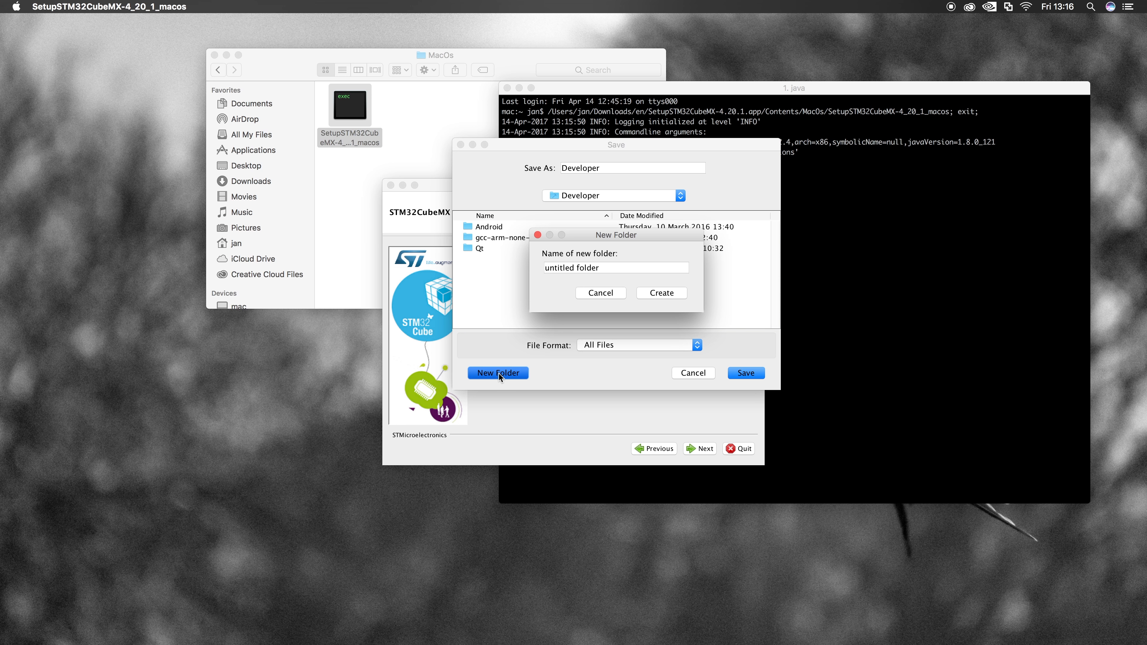
type("STM")
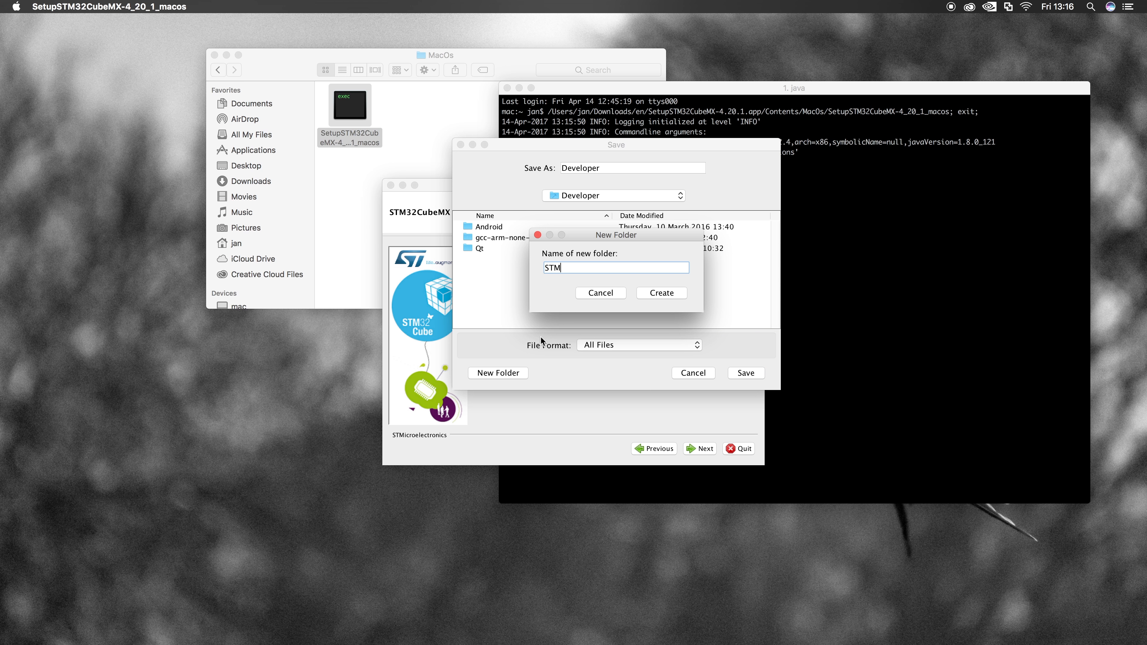
type("32CubeMX")
left_click(662, 293)
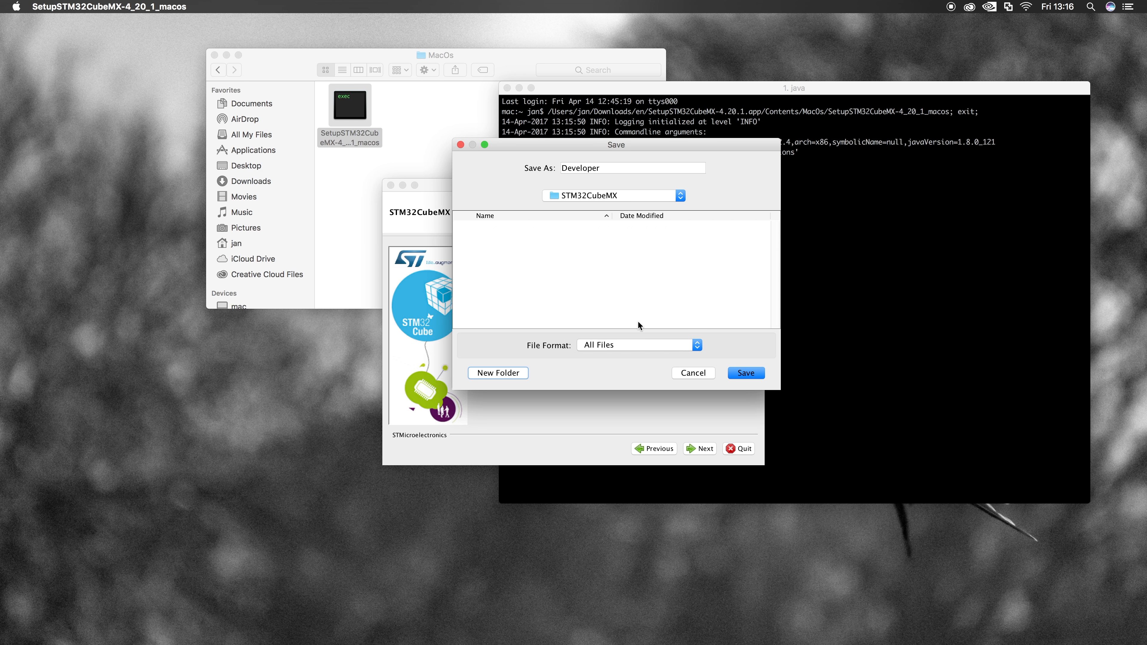
Create a folder named STM32Cube inside the STM32CubeMX folder and use it as the installation location
left_click(508, 373)
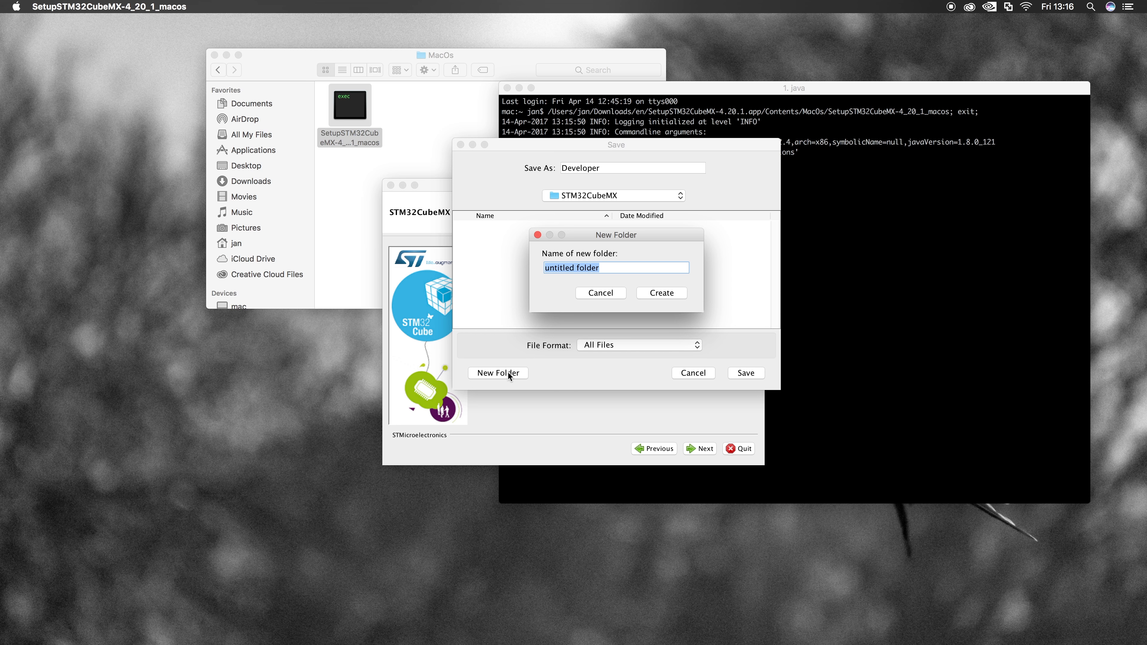
type("STM32Cube")
left_click(671, 295)
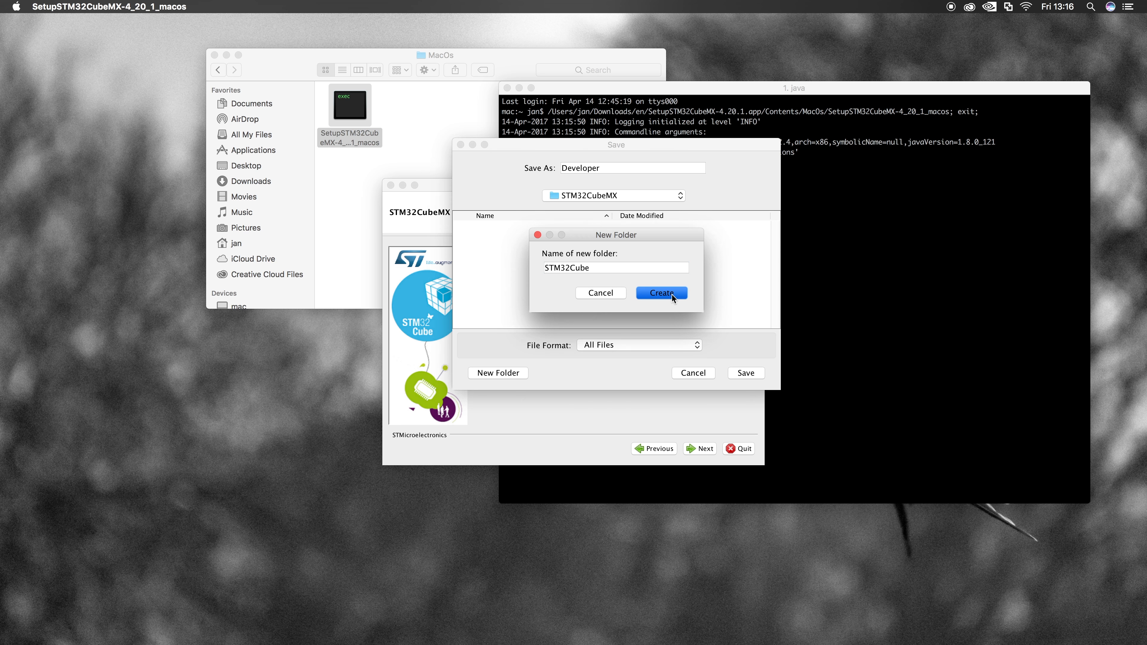
left_click(746, 373)
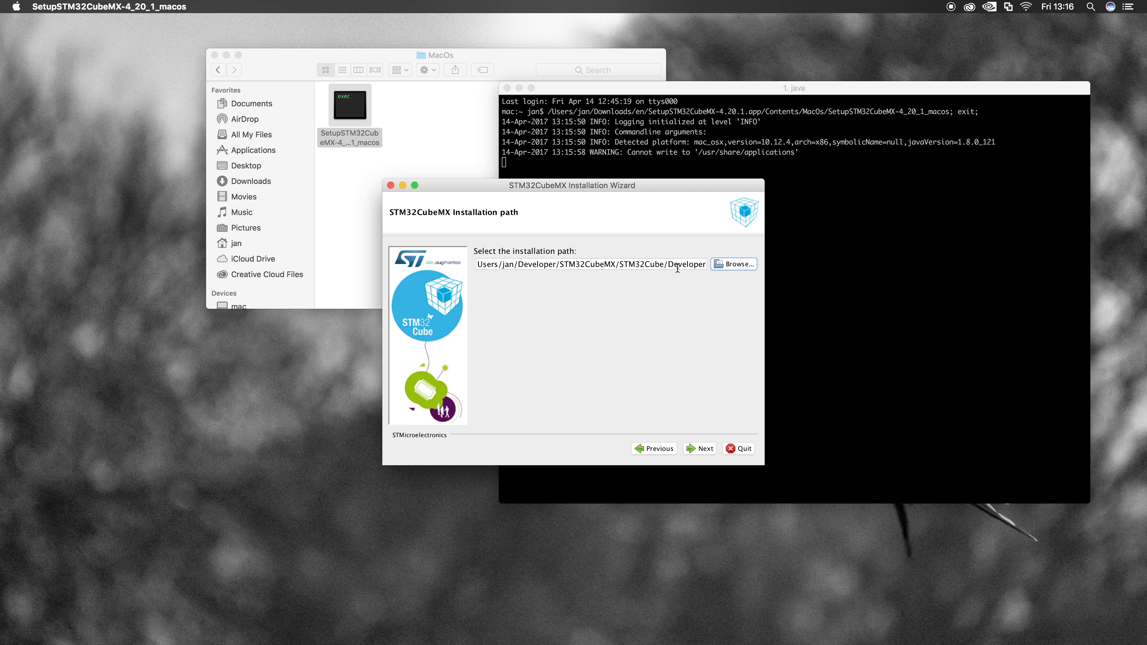
Correct the installation path to Developer/STM32CubeMX/STM32Cube.app in the home directory and approve creating the target directory
left_click_drag(666, 265, 751, 265)
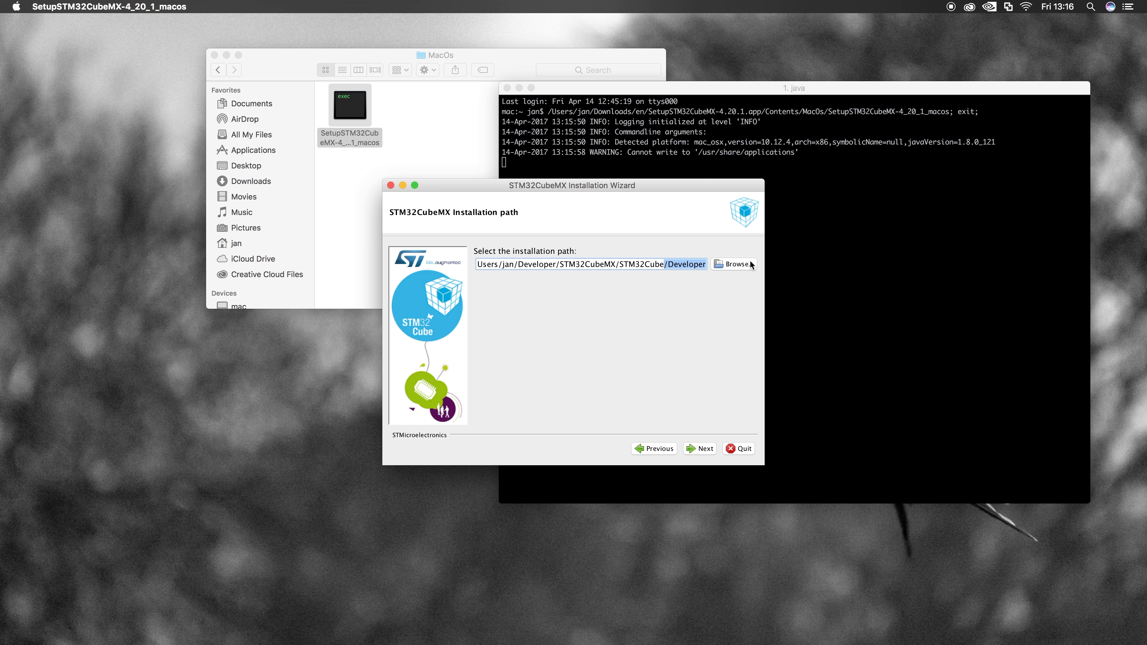
key("BackSpace")
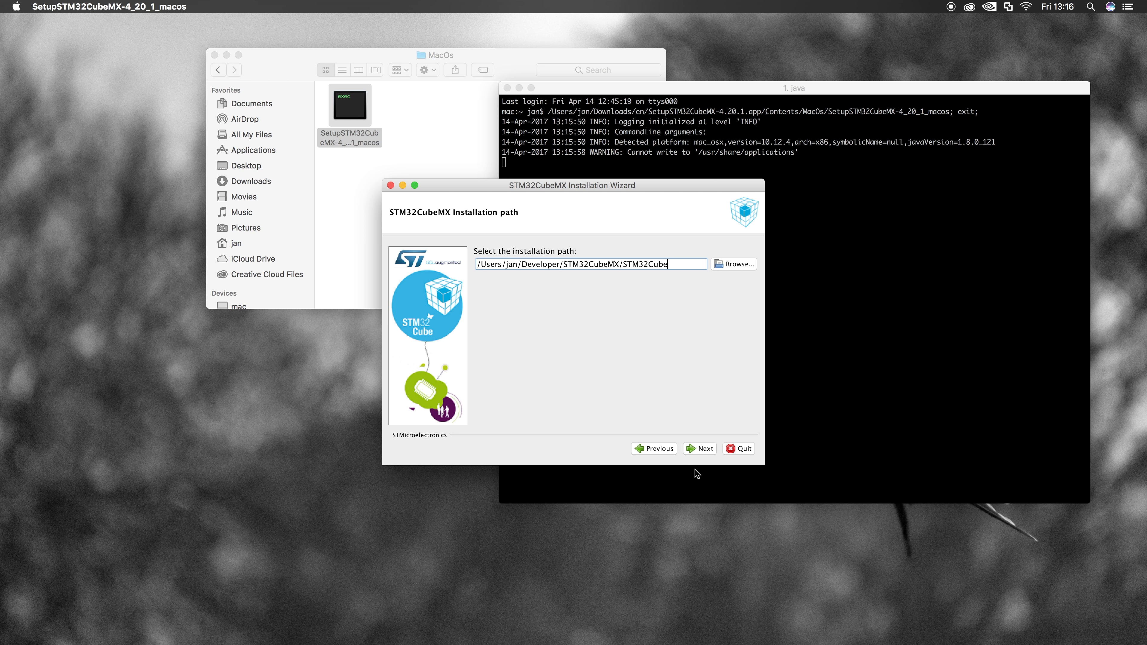
left_click(698, 449)
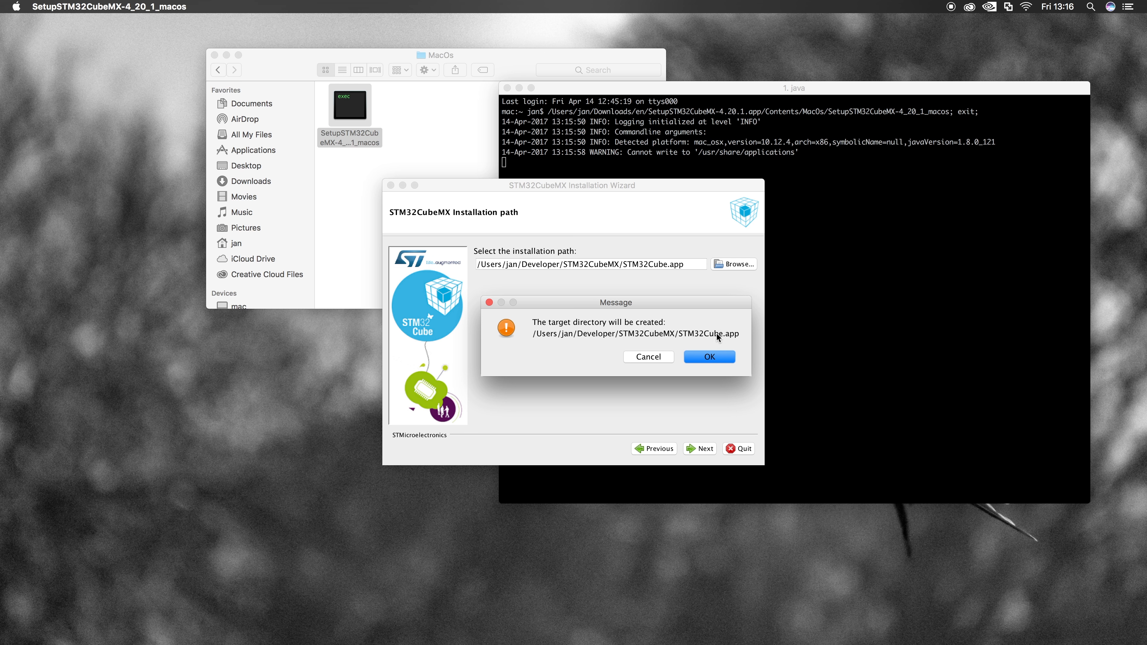
left_click(705, 357)
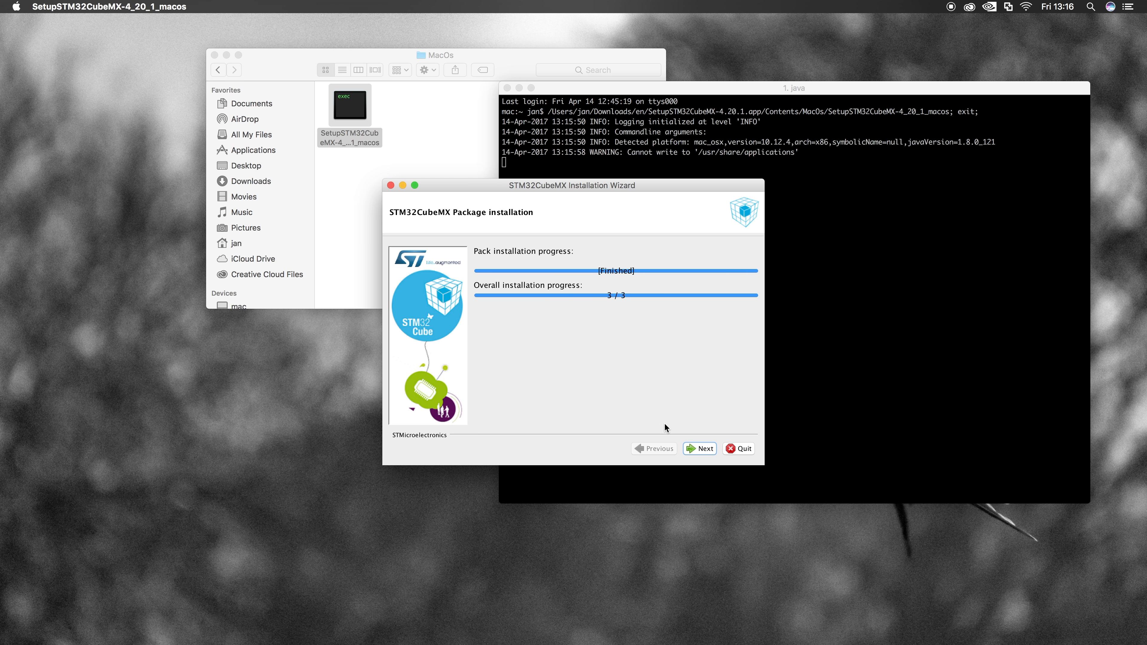
Finish the STM32CubeMX installation wizard and close the Finder window of the MacOs folder
left_click(702, 450)
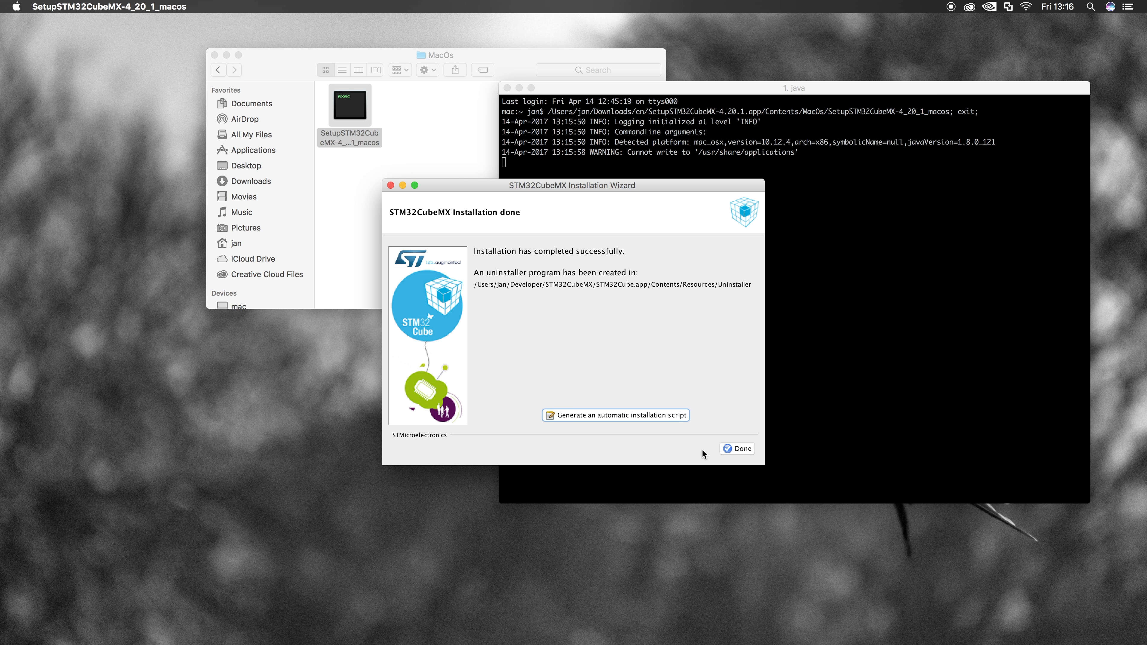
left_click(738, 449)
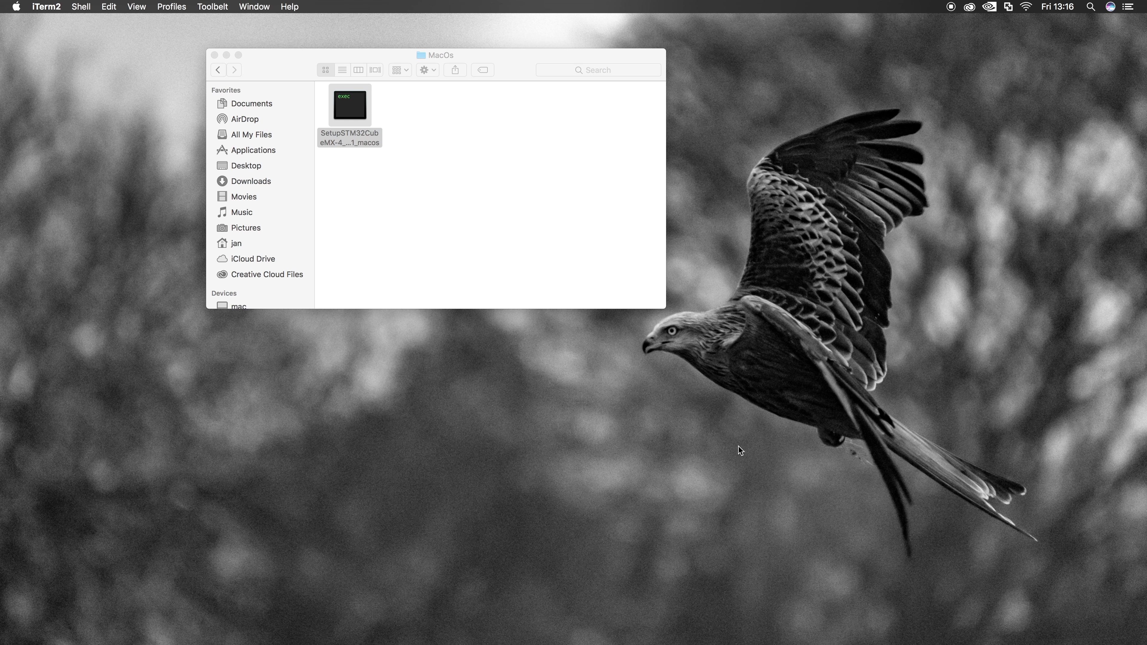
left_click(215, 55)
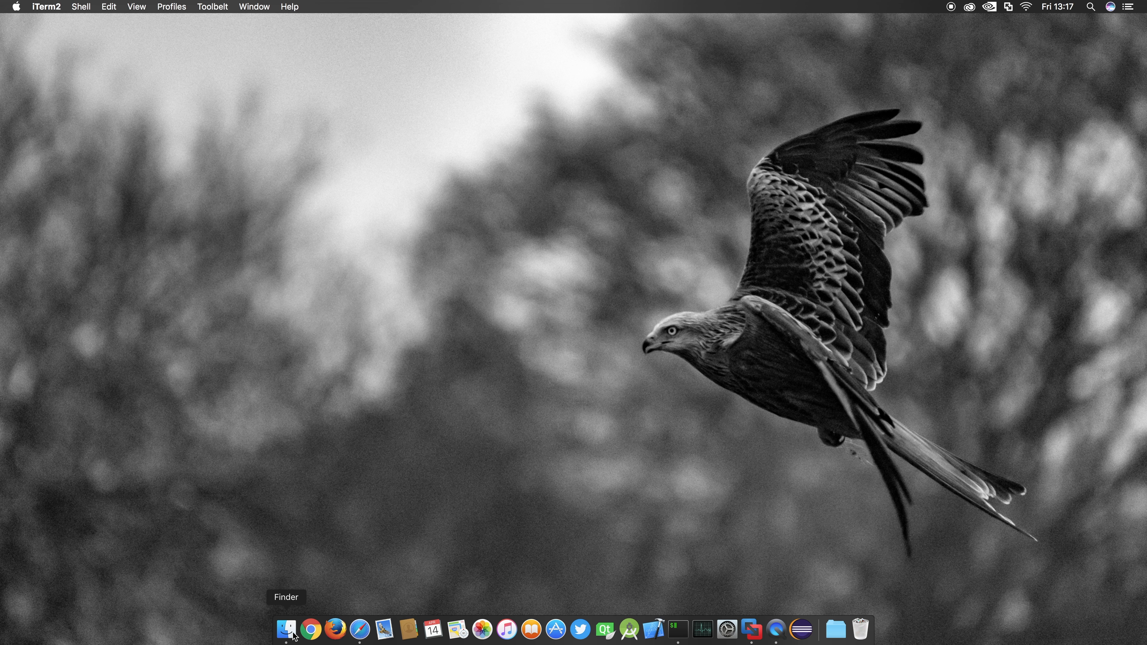
Open Developer/STM32CubeMX in the home directory, check the STM32Cube folder and launch the STM32Cube application
left_click(294, 635)
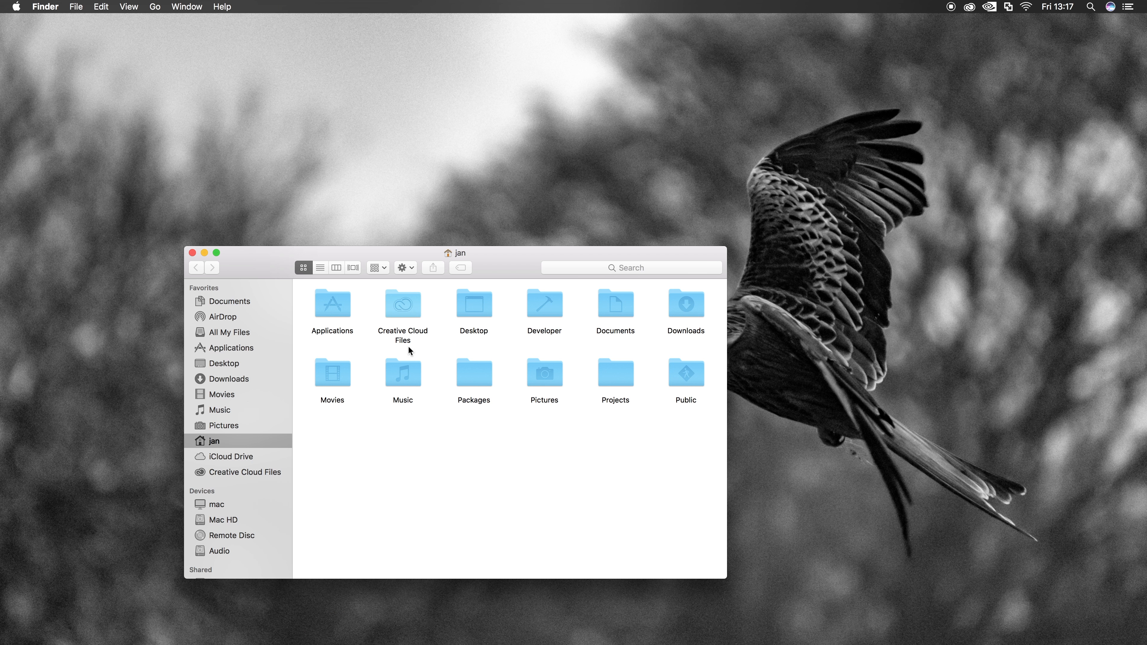
double_click(545, 303)
left_click(527, 315)
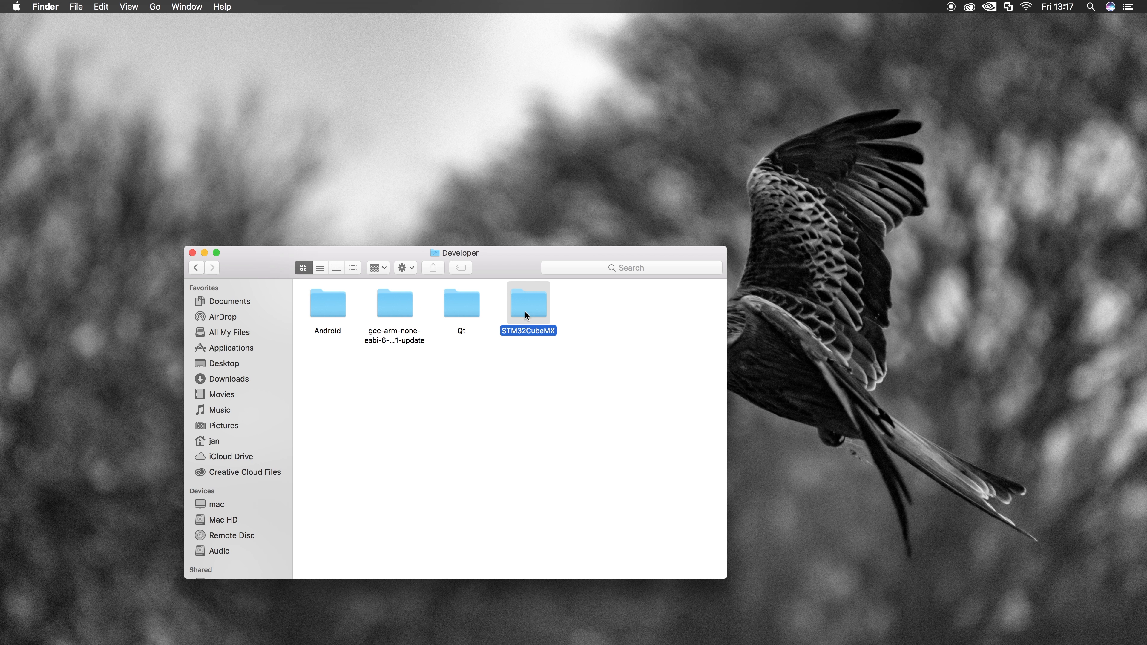
double_click(527, 316)
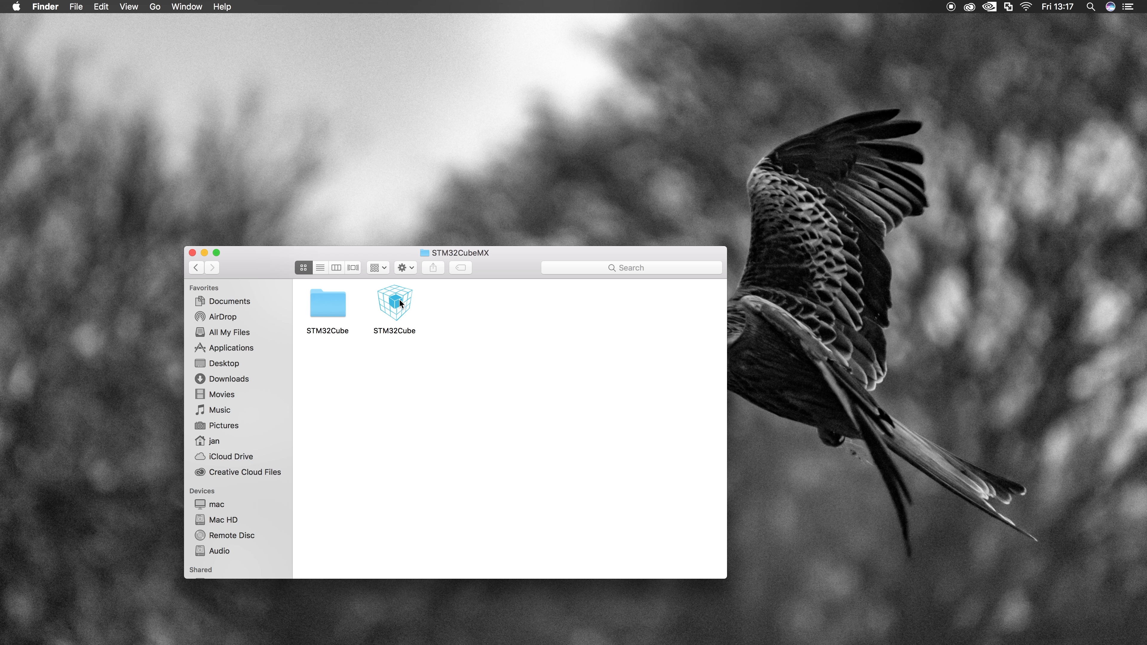
double_click(333, 309)
left_click(195, 267)
double_click(393, 314)
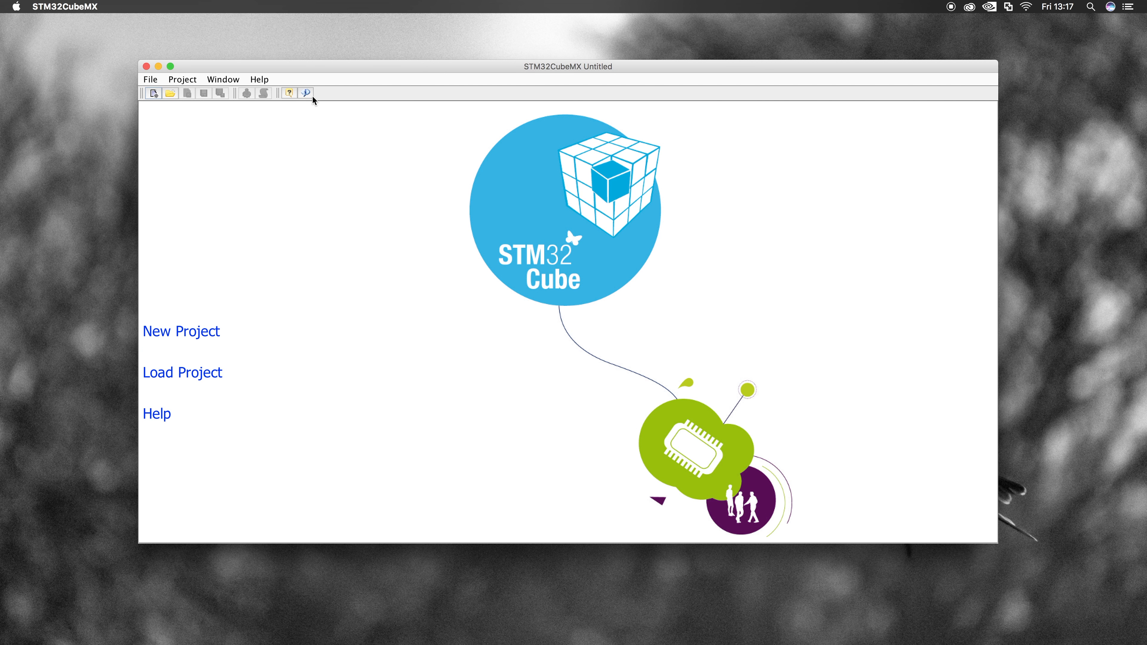
Accept the updater settings with Developer/STM32CubeMX/STM32Cube in the home directory as the firmware repository folder
left_click(265, 80)
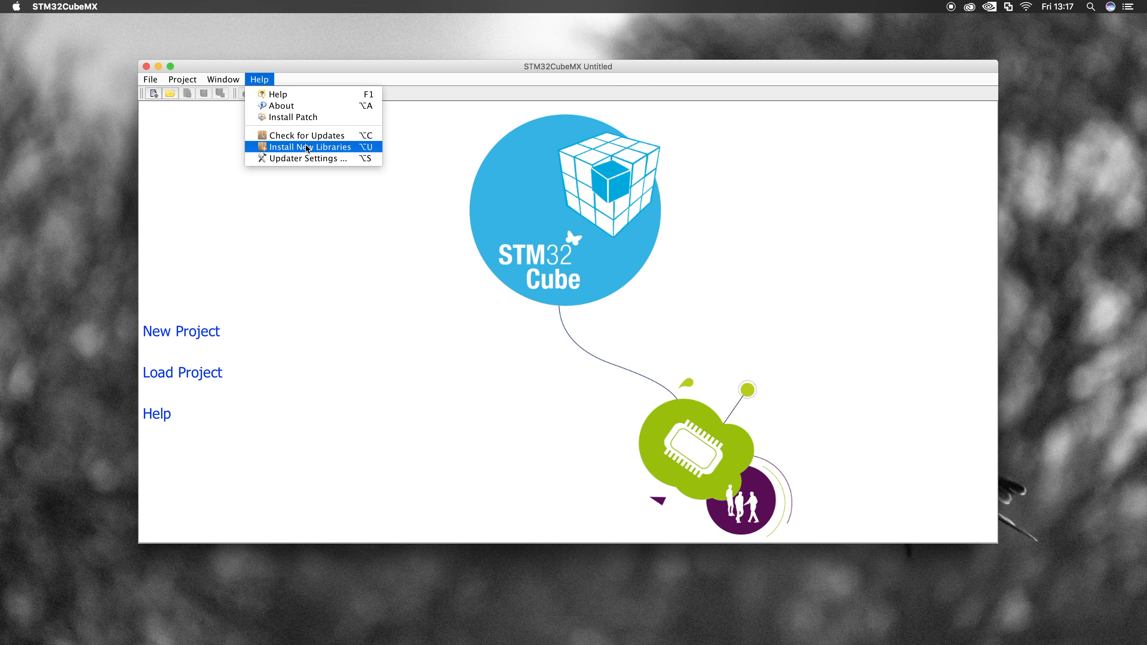
left_click(290, 157)
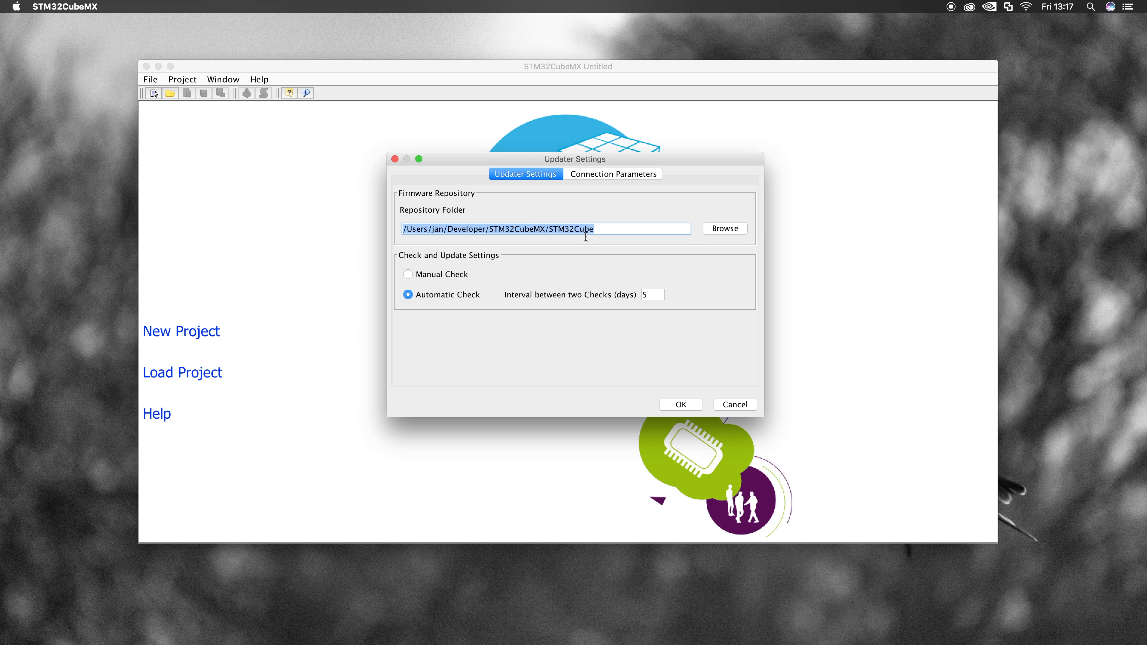
left_click(681, 404)
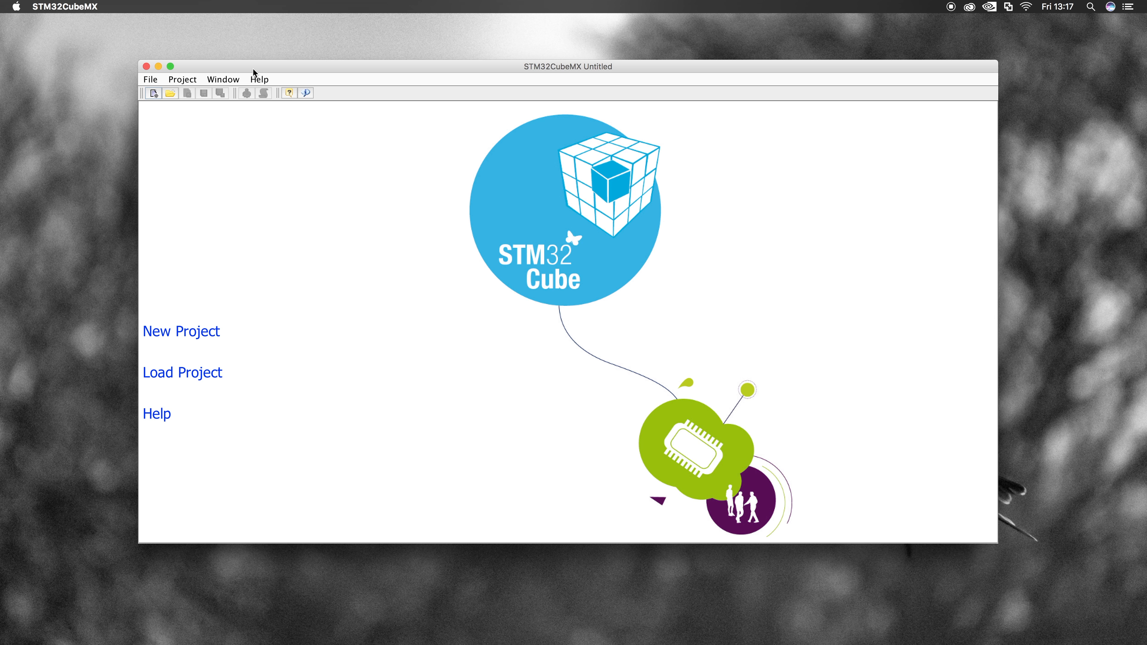
Install version 1.6.0 of the STM32L1 family firmware package through the New Libraries Manager and close the manager
left_click(259, 79)
left_click(296, 148)
scroll(465, 229, "down", 1)
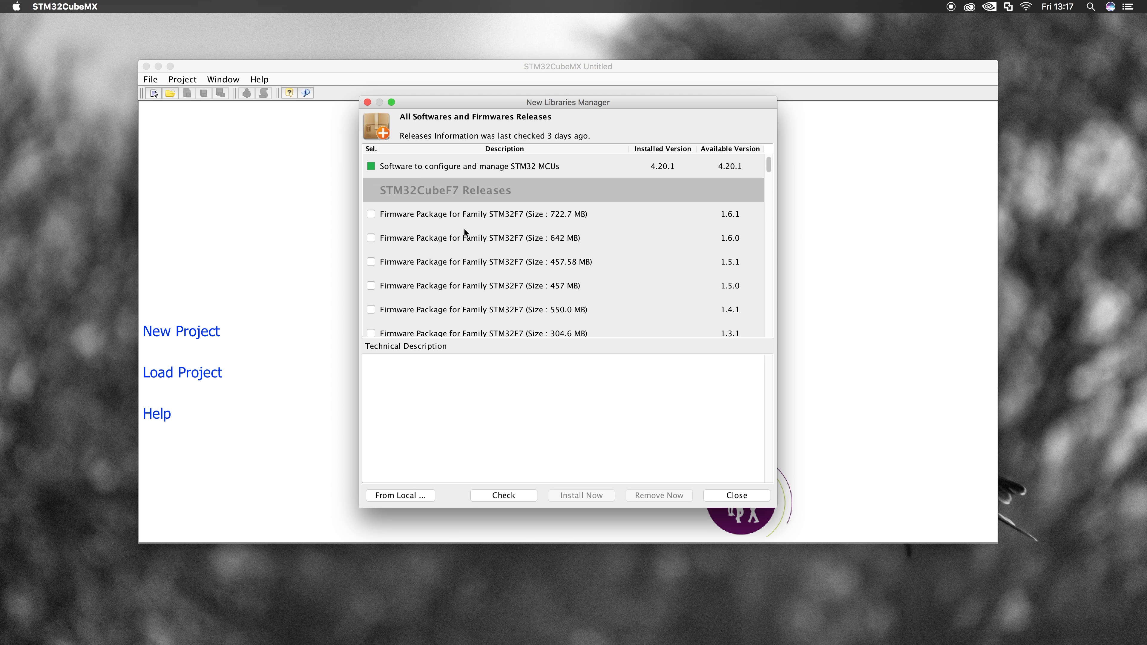
scroll(463, 228, "up", 1)
scroll(460, 222, "down", 10)
scroll(443, 240, "down", 15)
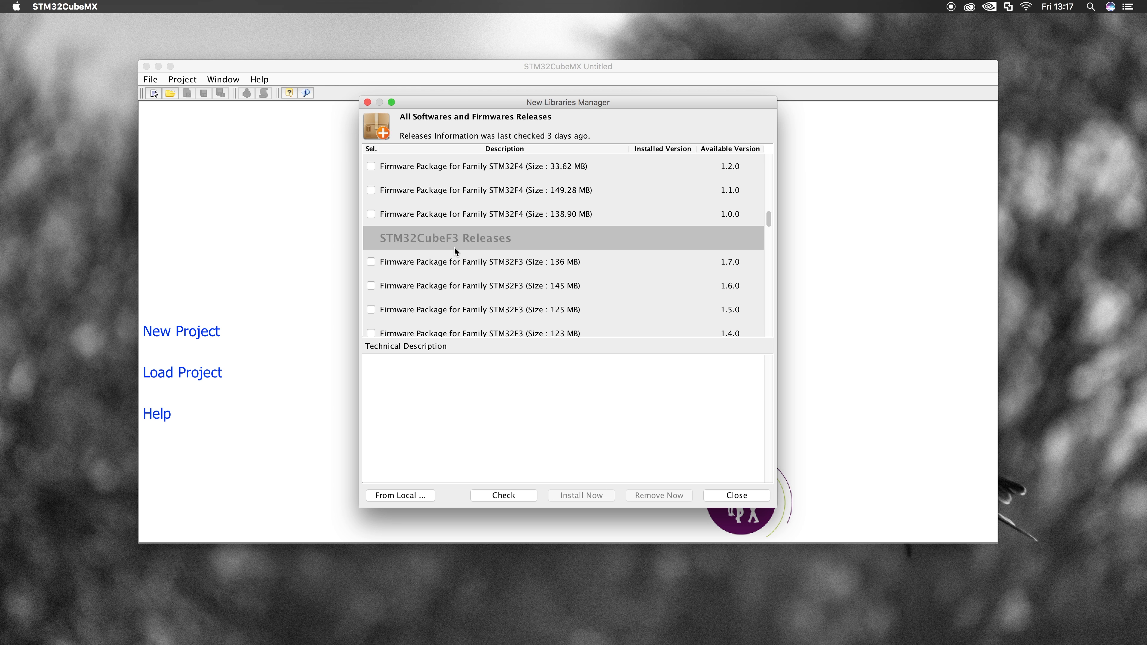
scroll(449, 249, "down", 15)
scroll(449, 247, "down", 15)
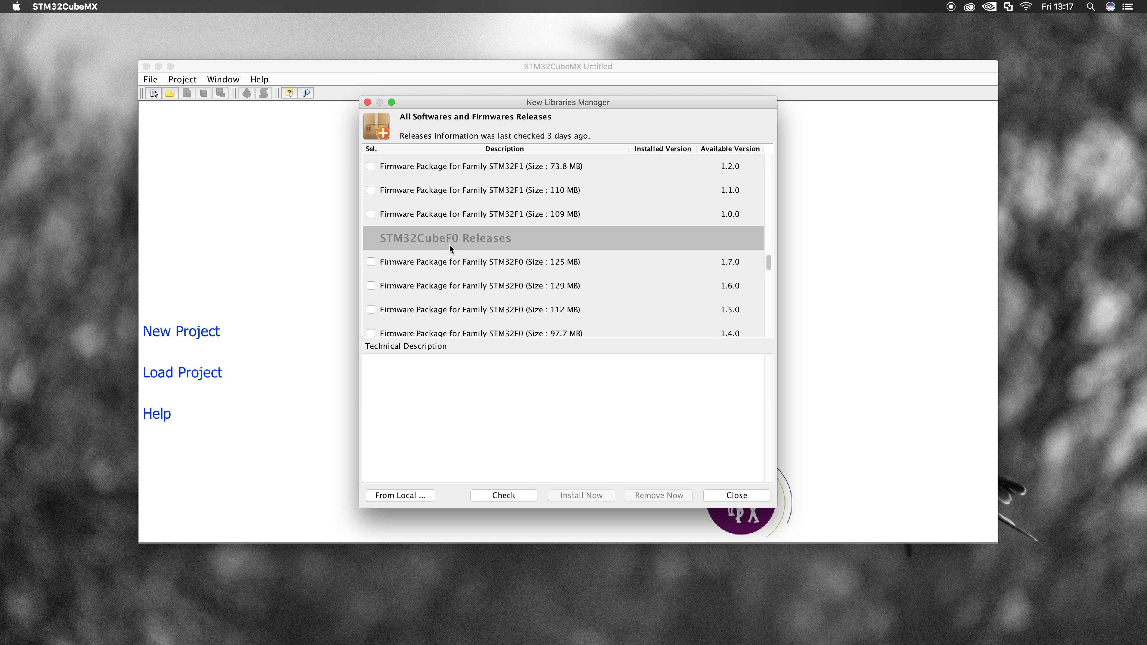
scroll(449, 248, "down", 3)
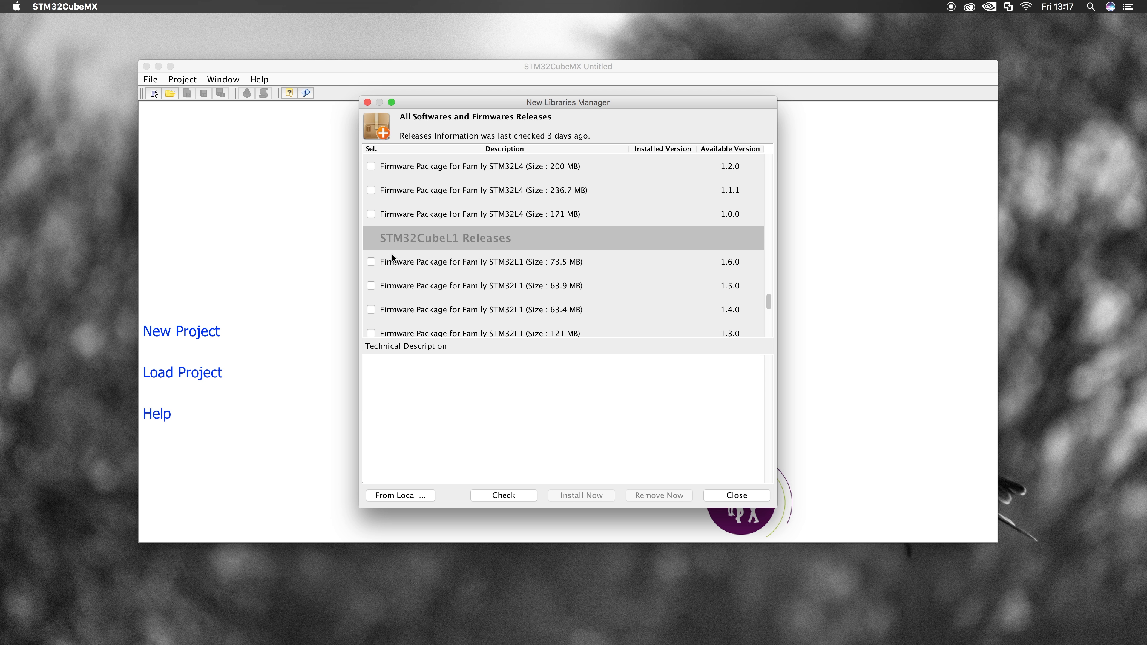
left_click(370, 263)
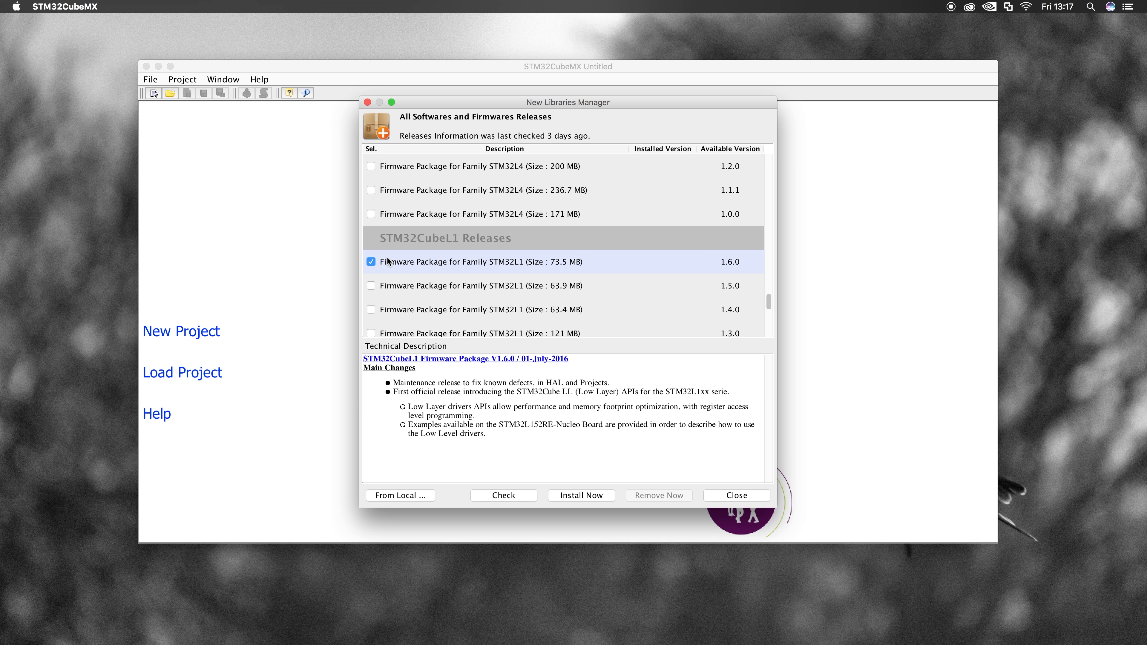
left_click(582, 496)
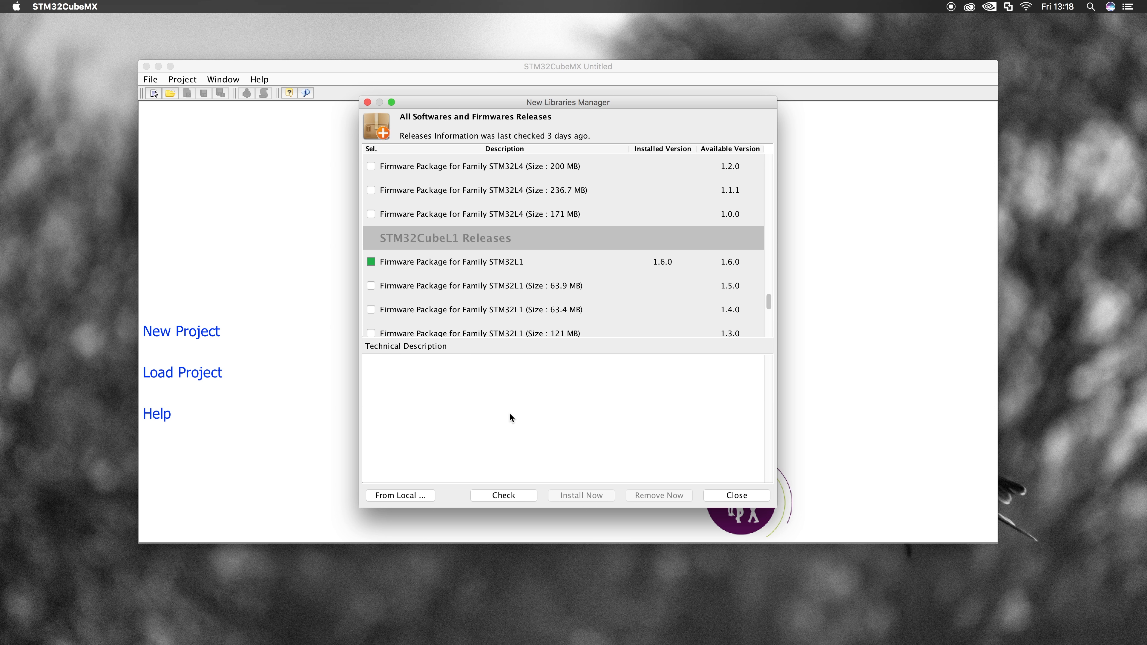
left_click(737, 495)
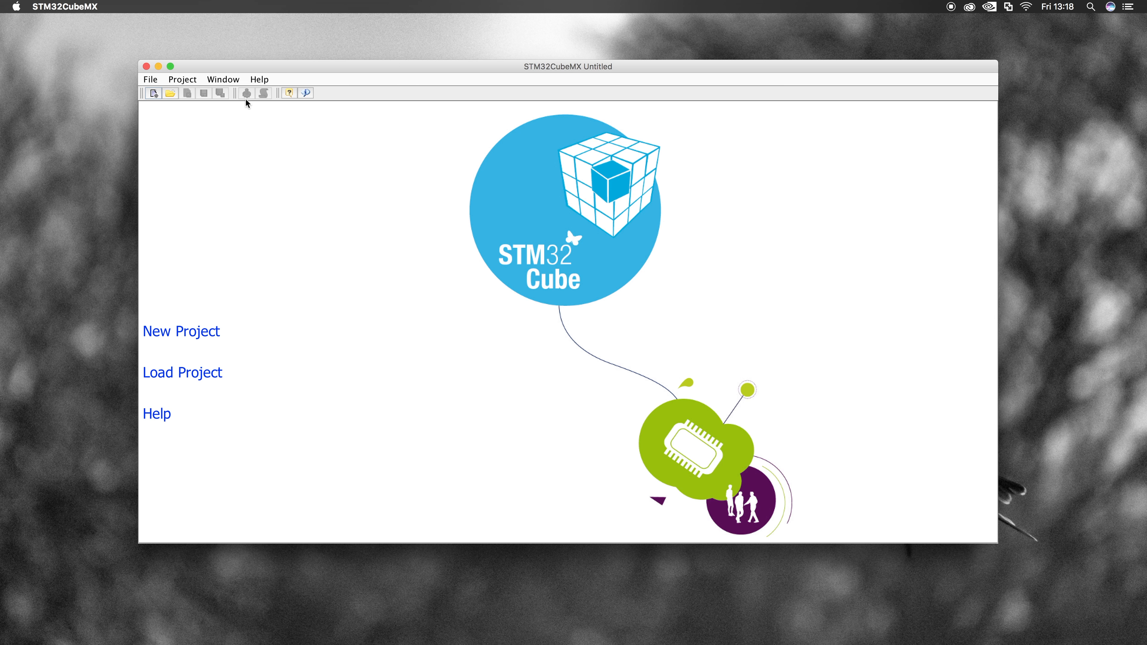
Keep STM32CubeMX in the Dock and quit the application
mouse_move(763, 637)
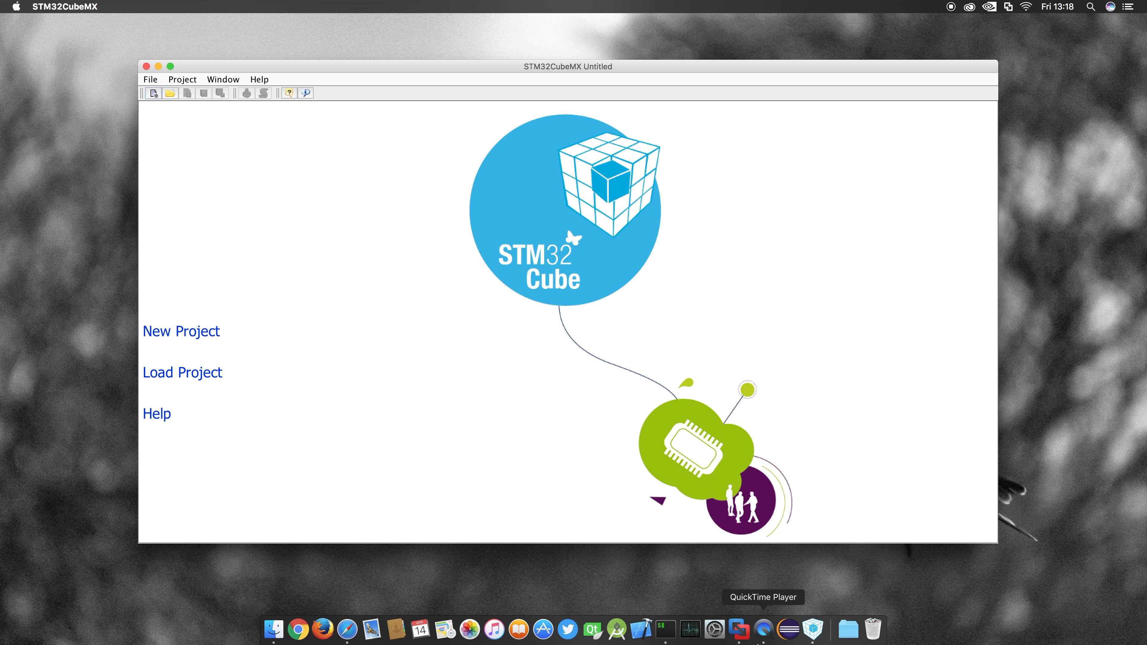
right_click(813, 629)
mouse_move(887, 553)
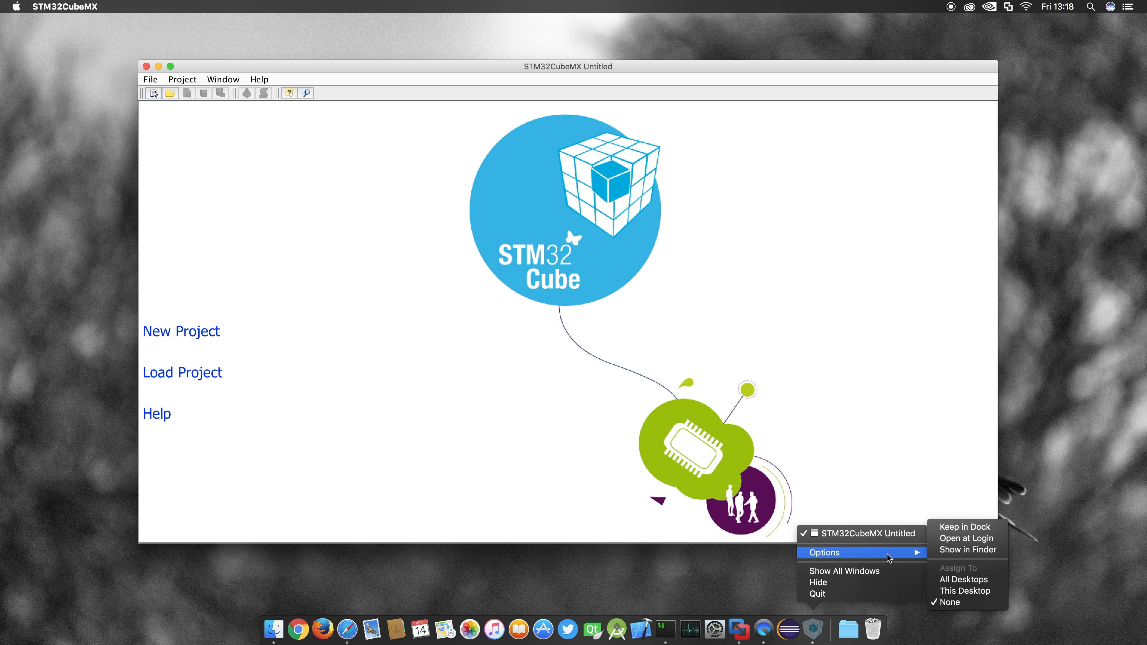
left_click(949, 528)
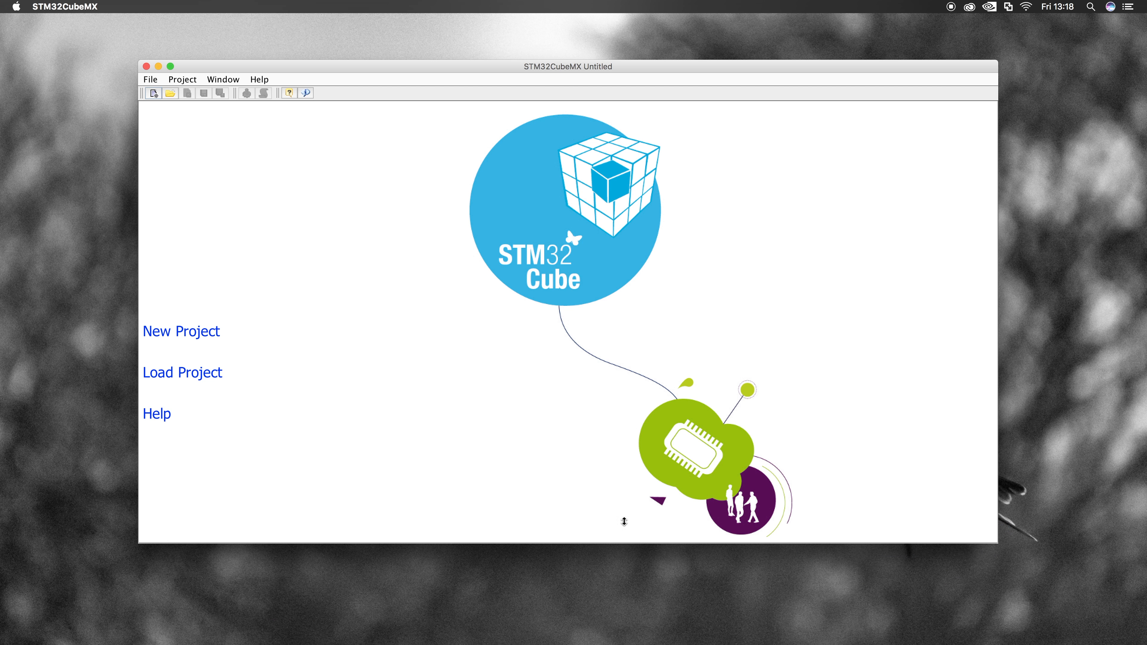
left_click(85, 7)
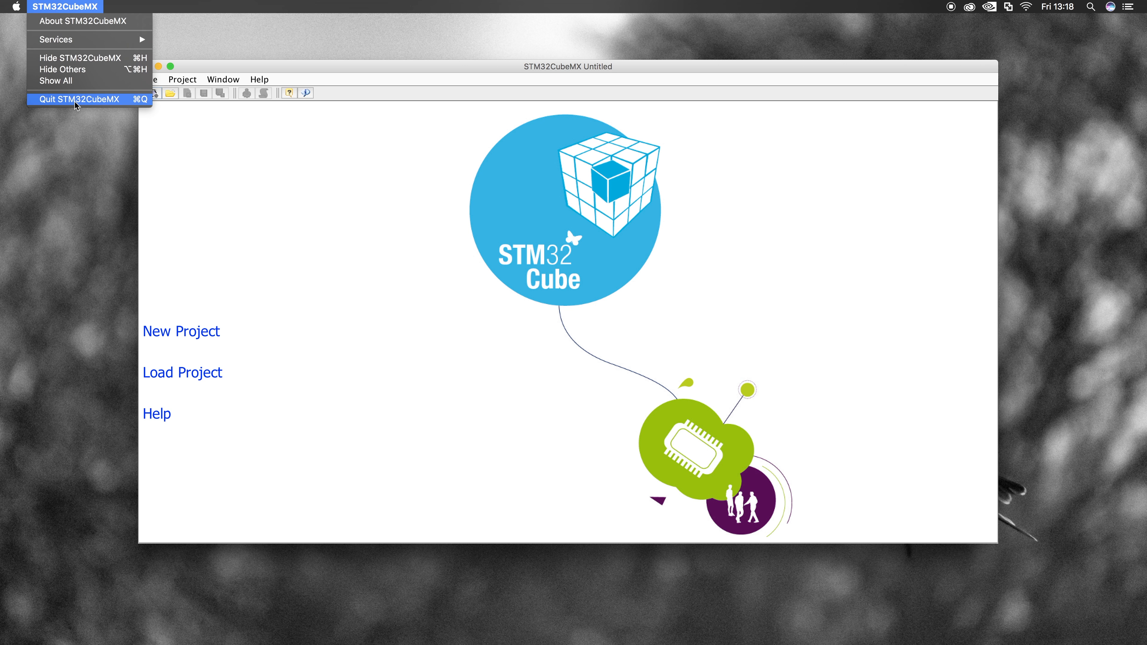
left_click(85, 108)
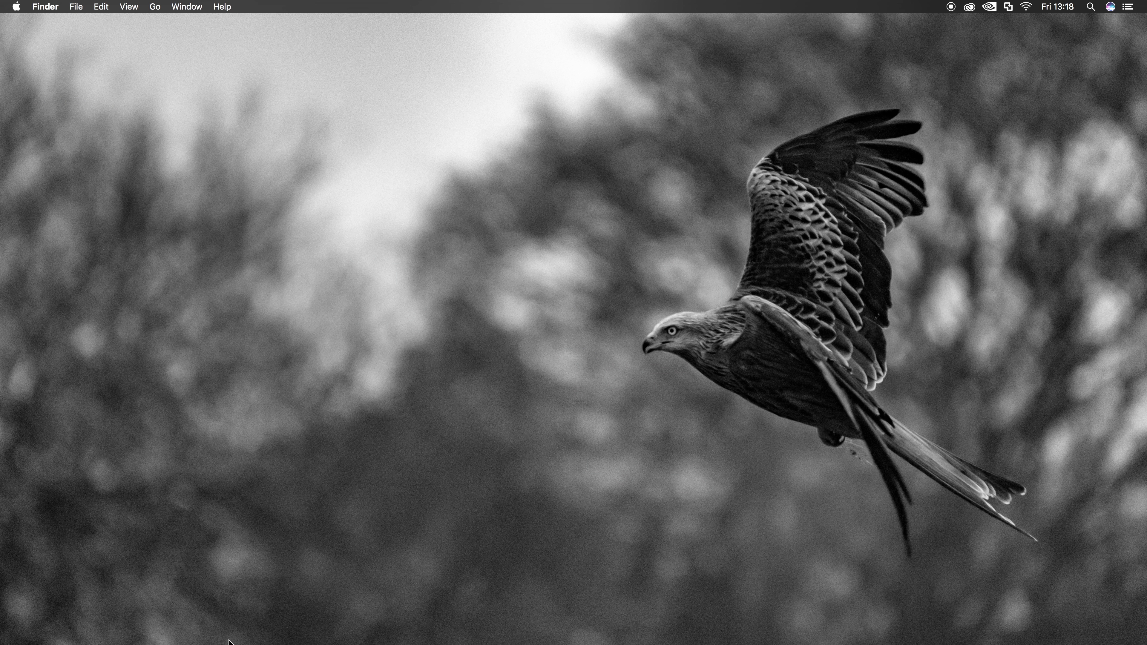
Switch to the Farnell NUCLEO-L152RE product page in Safari and examine the enlarged board picture
key("ctrl+Left")
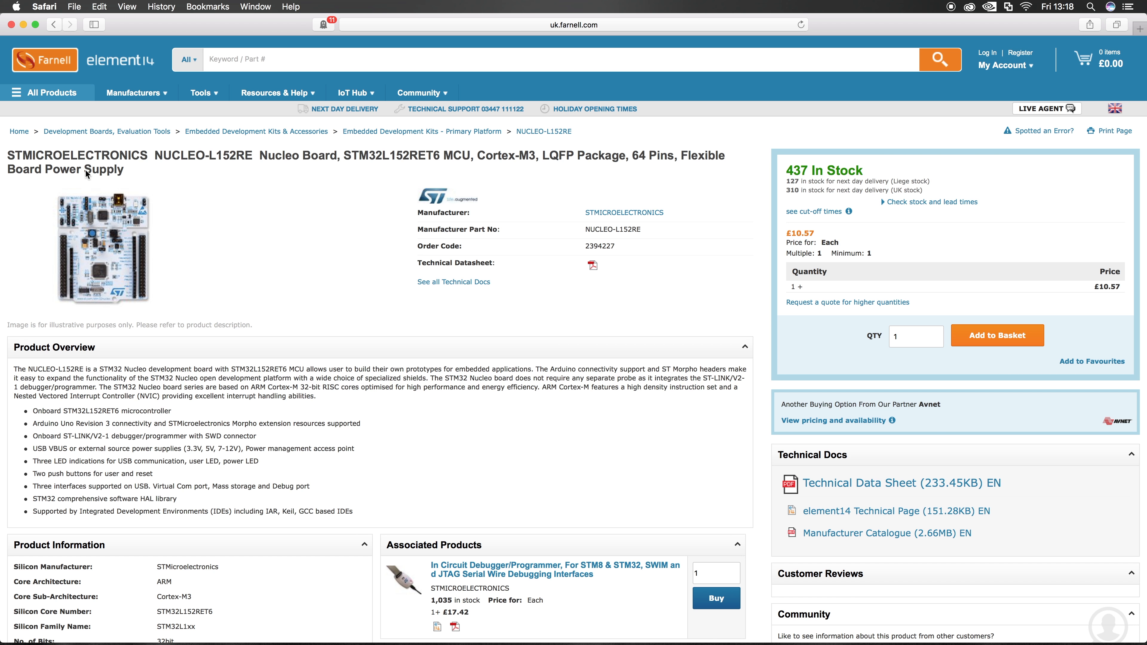
mouse_move(101, 293)
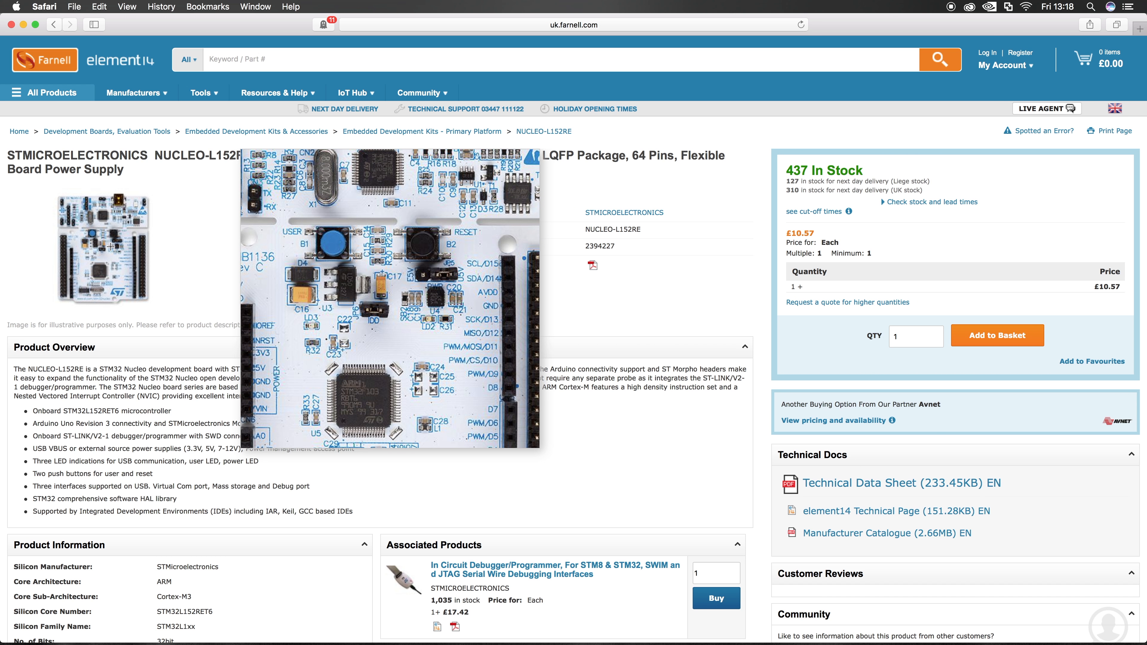